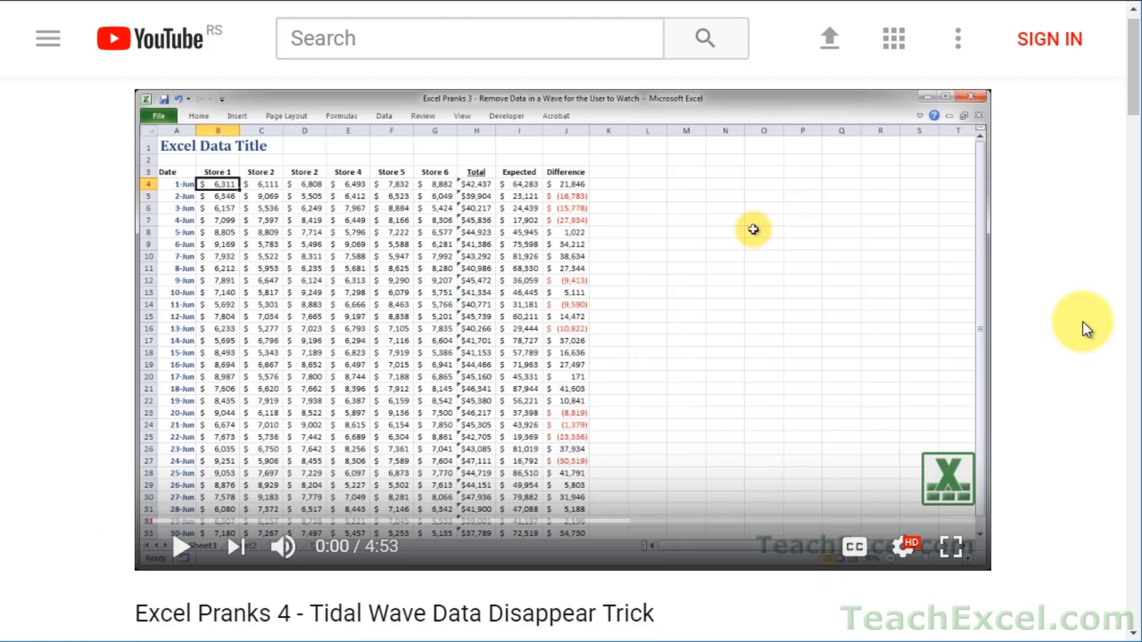
# - Open the TeachExcel tutorial link given as the Excel file in the video's description
pyautogui.scroll(-8, 1082, 322)
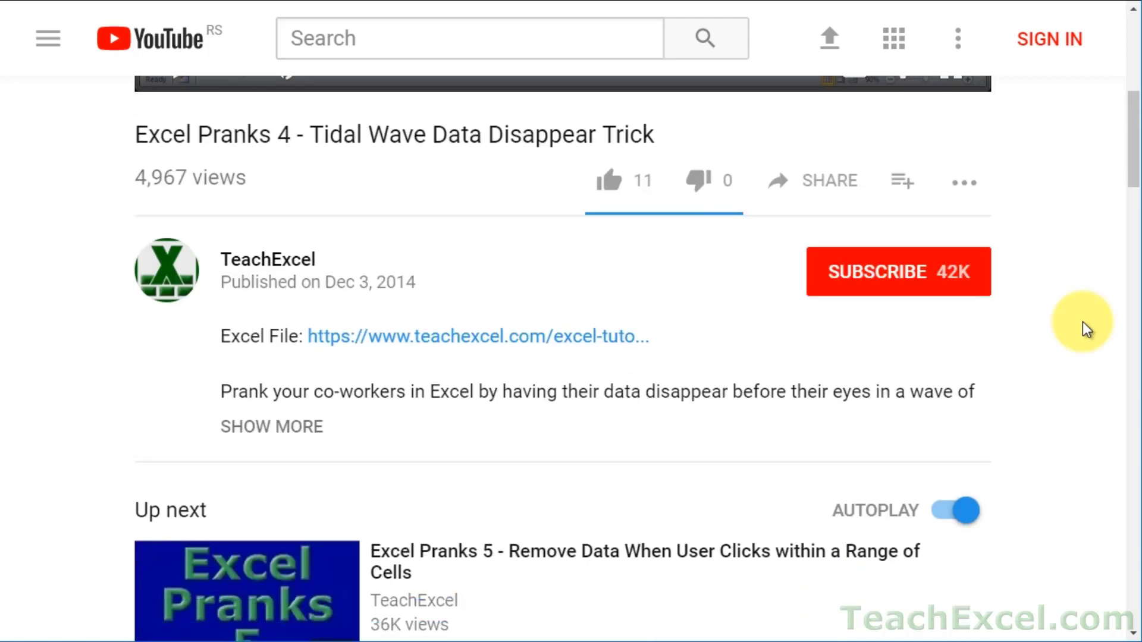
pyautogui.click(405, 337)
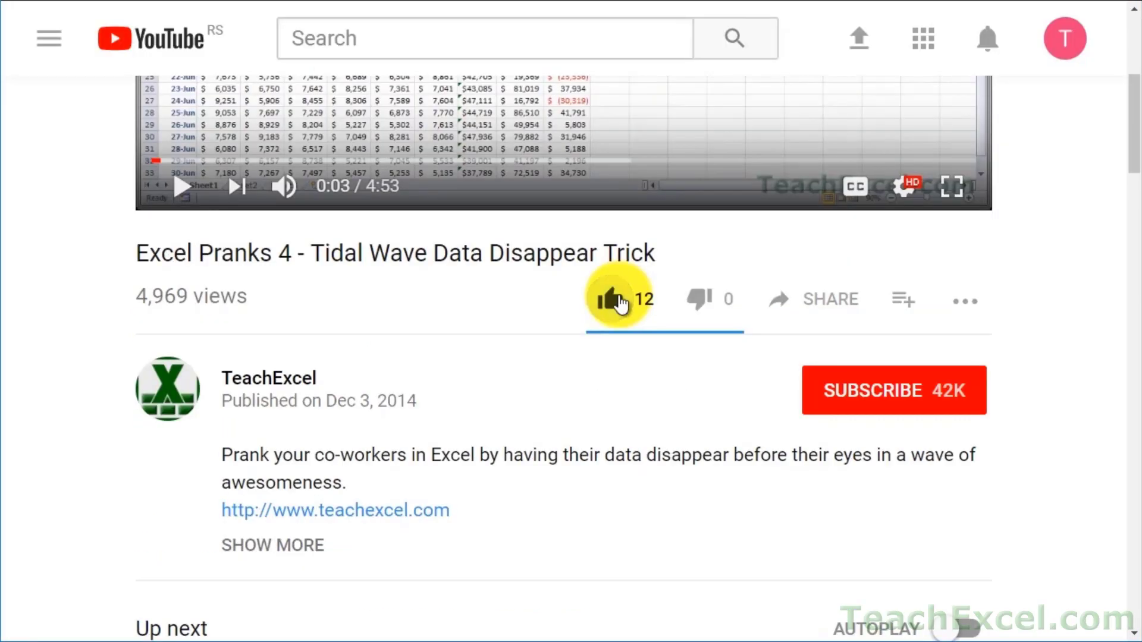
# - Like the Excel Pranks 4 video and subscribe to the TeachExcel channel with its notification bell
pyautogui.click(620, 304)
pyautogui.click(833, 387)
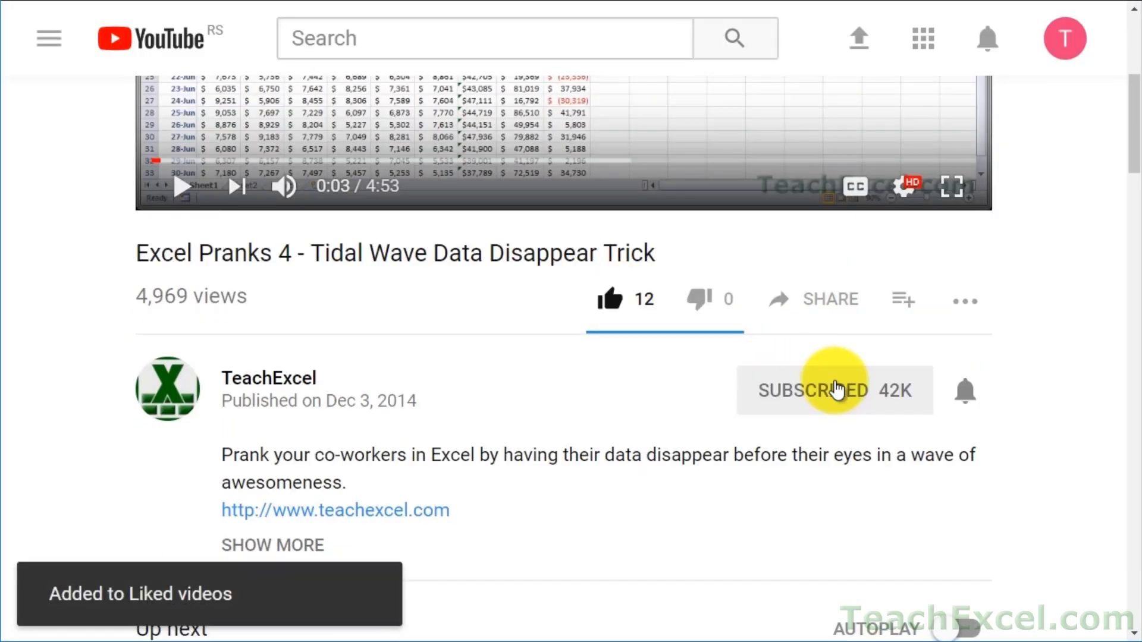
pyautogui.click(969, 395)
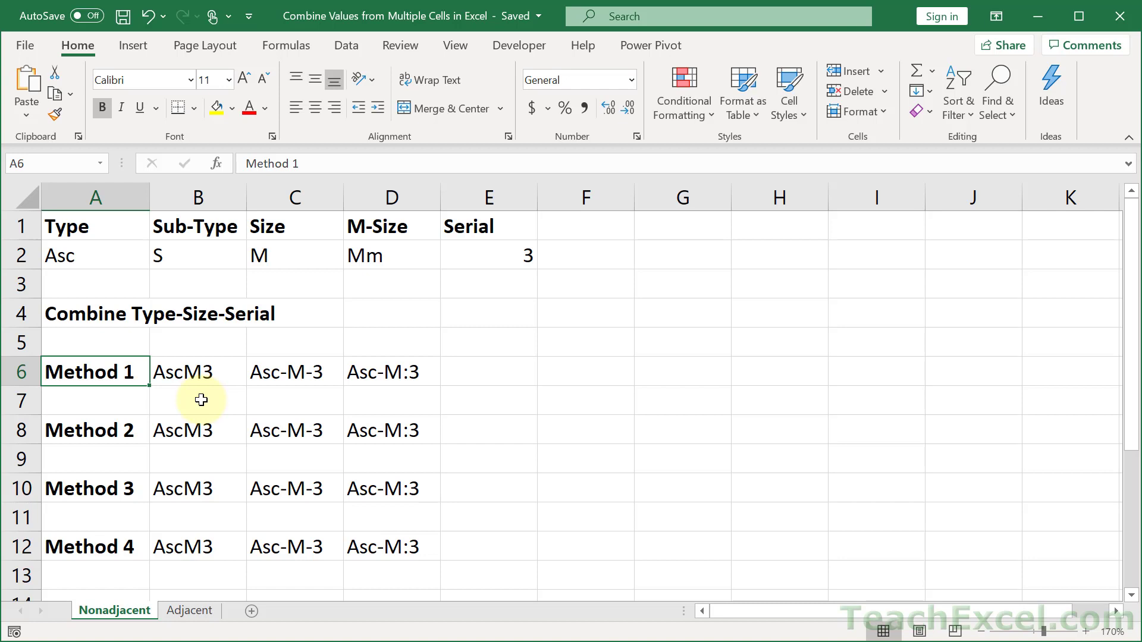
# - Review the source values for Type, Size and Serial in cells A2, C2 and E2
pyautogui.click(84, 255)
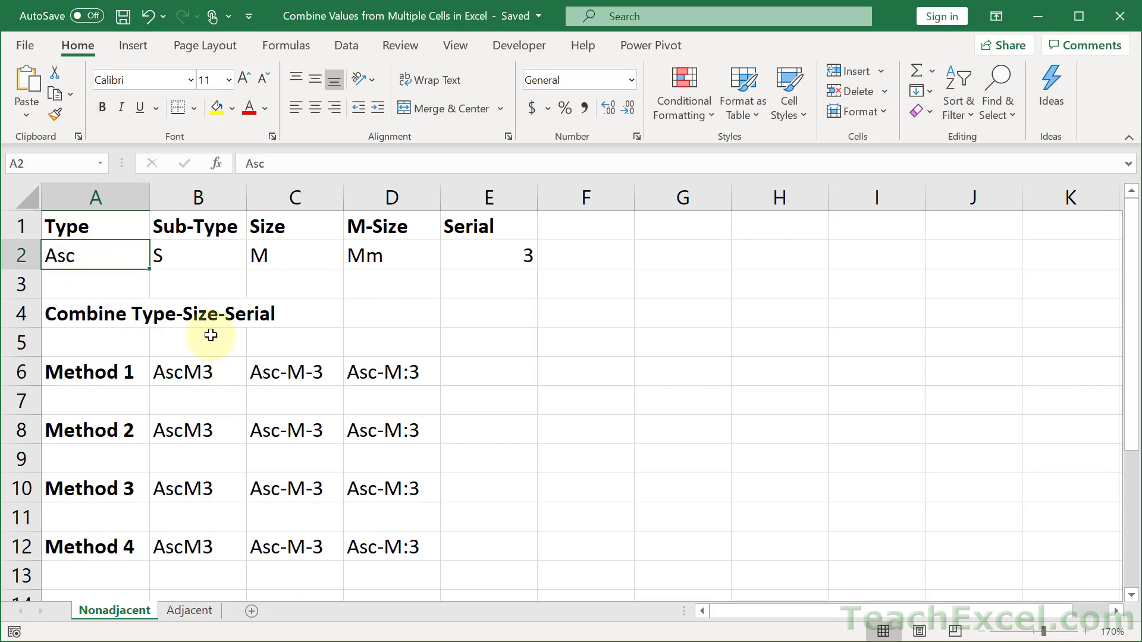
pyautogui.click(268, 254)
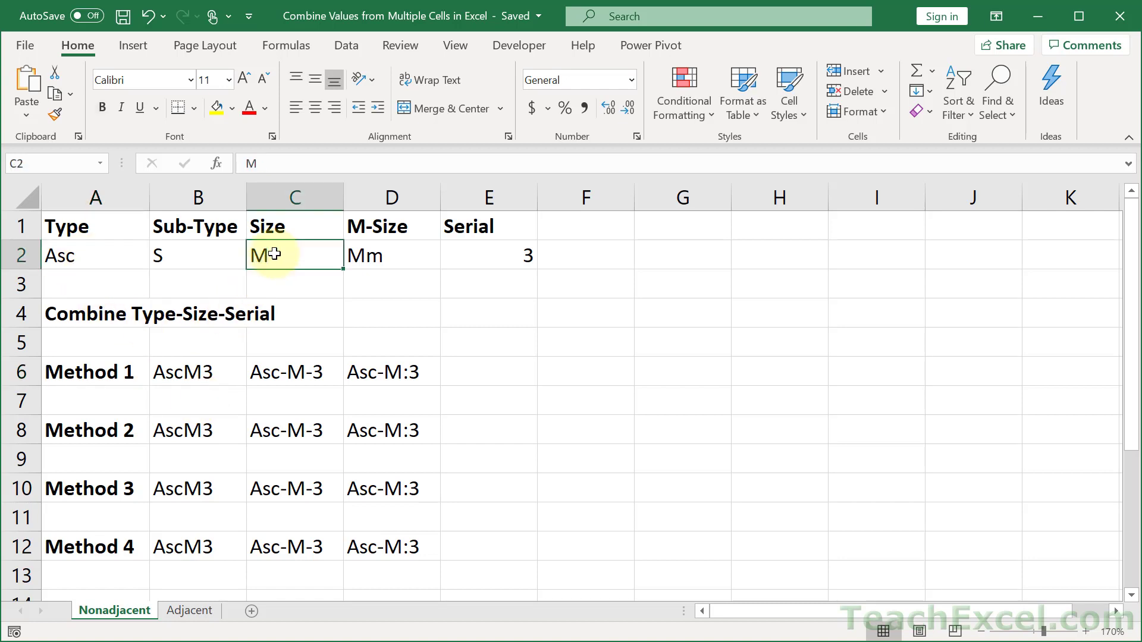
pyautogui.click(473, 254)
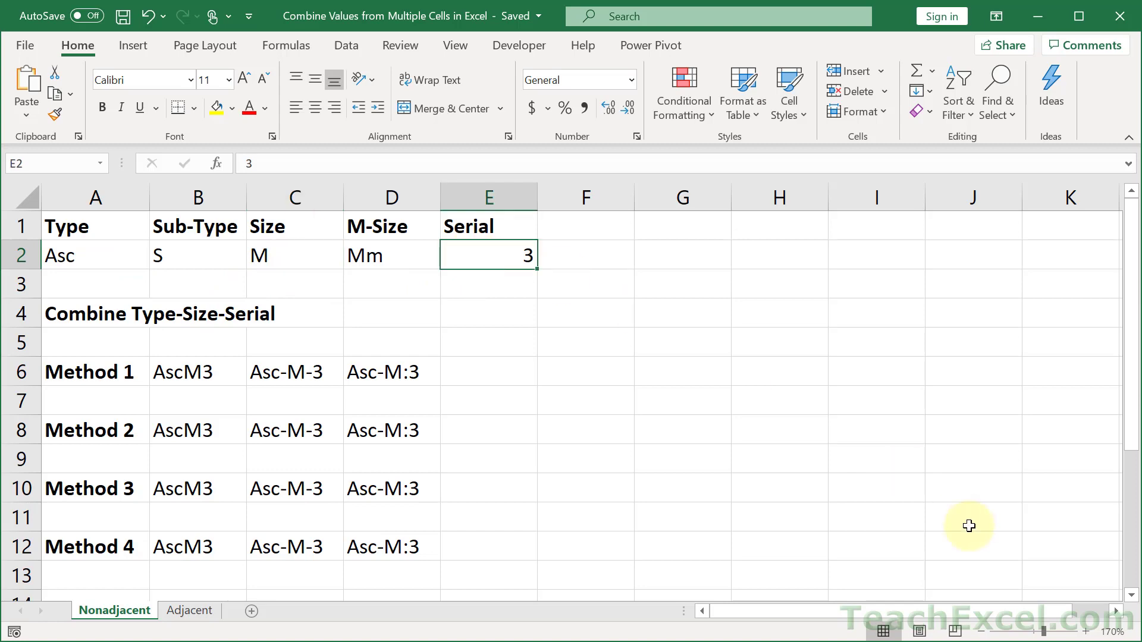
# - Clear cell B6 and rebuild its Method 1 formula as =A2&C2&E2 to join the Type, Size and Serial values
pyautogui.click(1086, 632)
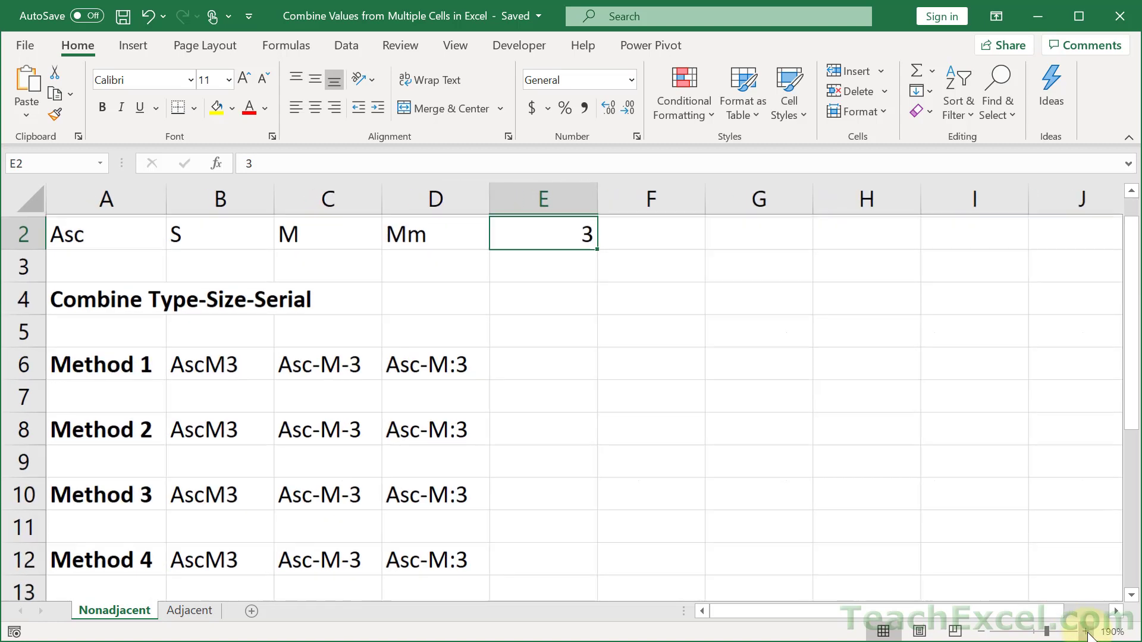
pyautogui.click(207, 366)
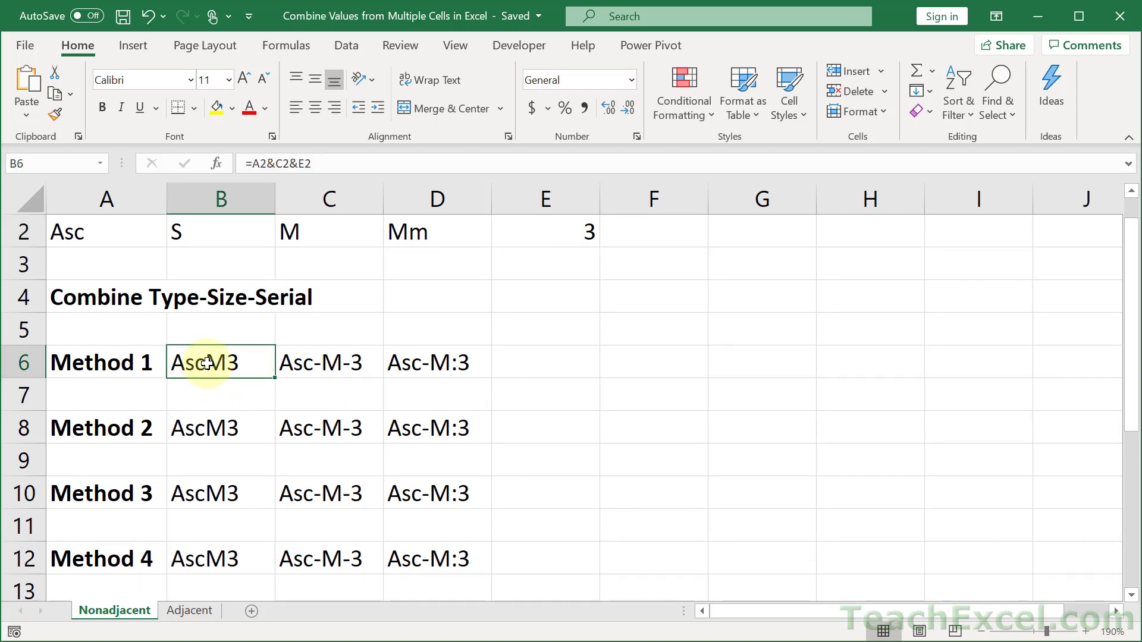
pyautogui.press('Delete')
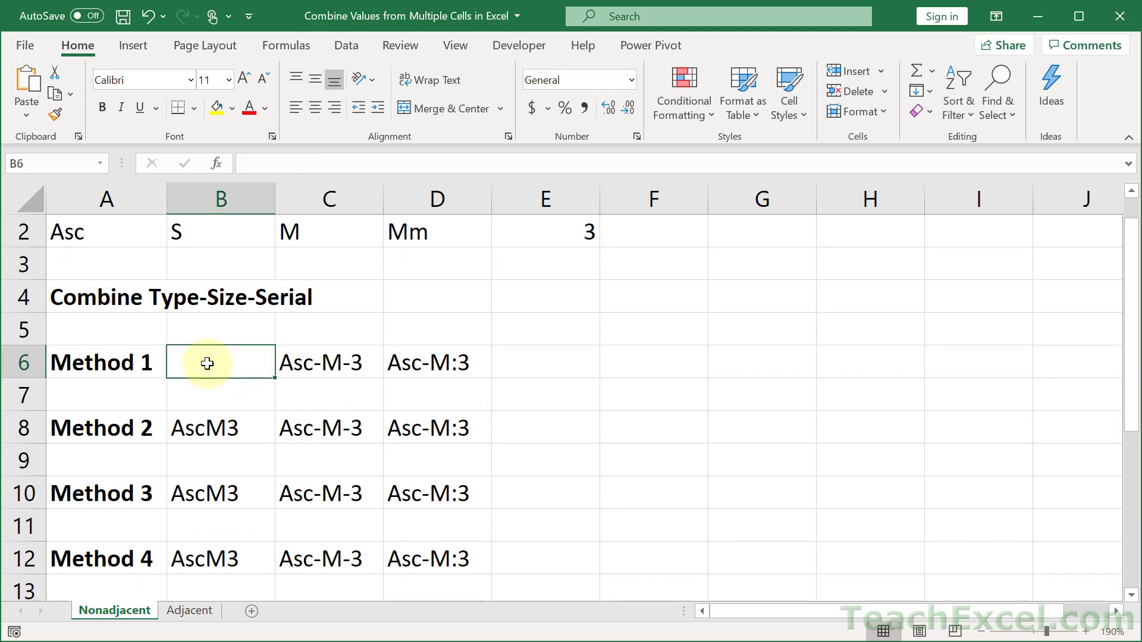
pyautogui.write('=')
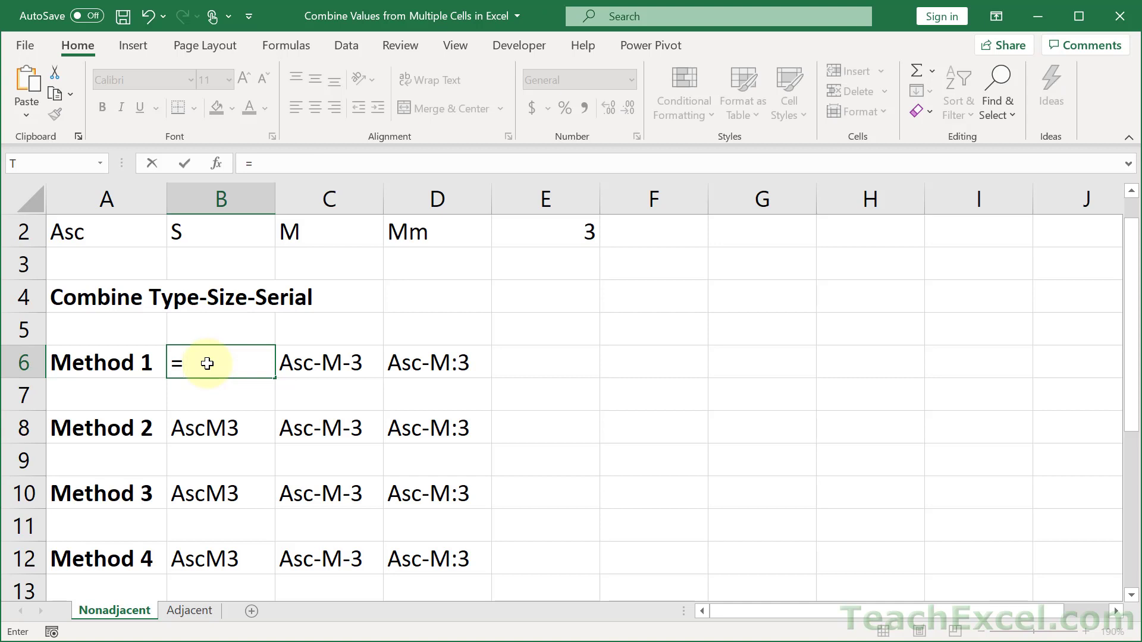
pyautogui.scroll(1, 207, 364)
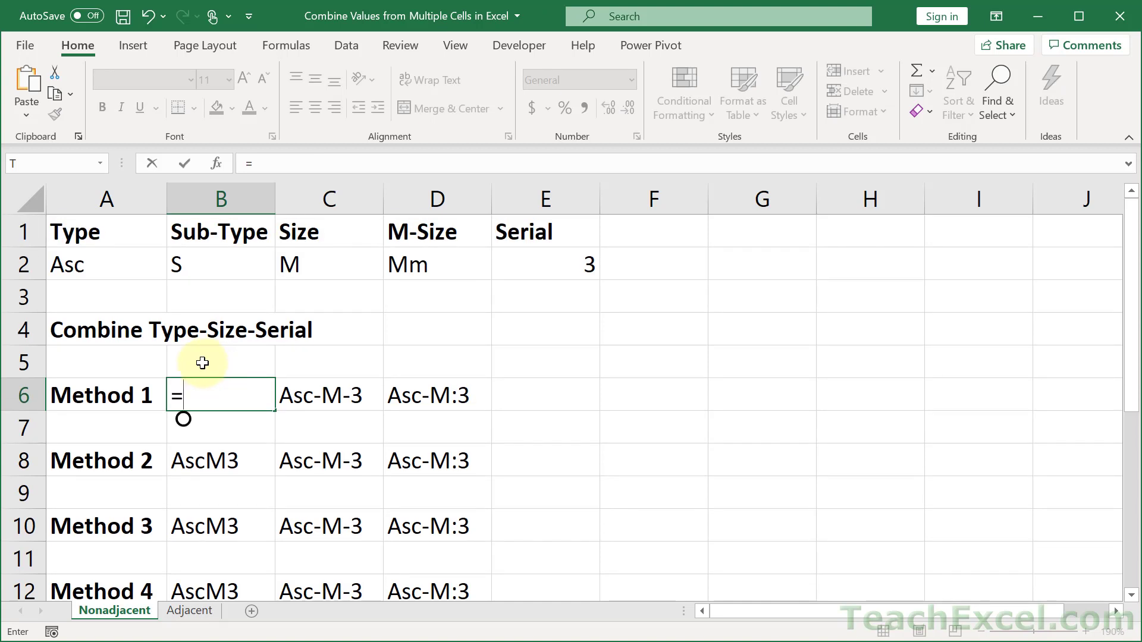
pyautogui.click(88, 264)
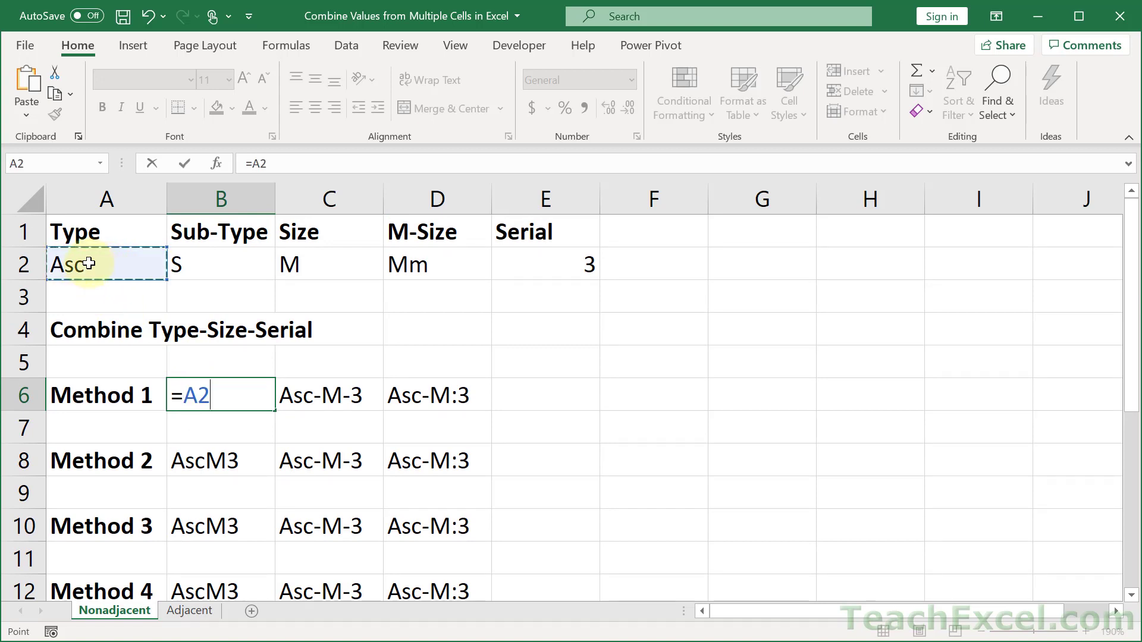
pyautogui.write('&')
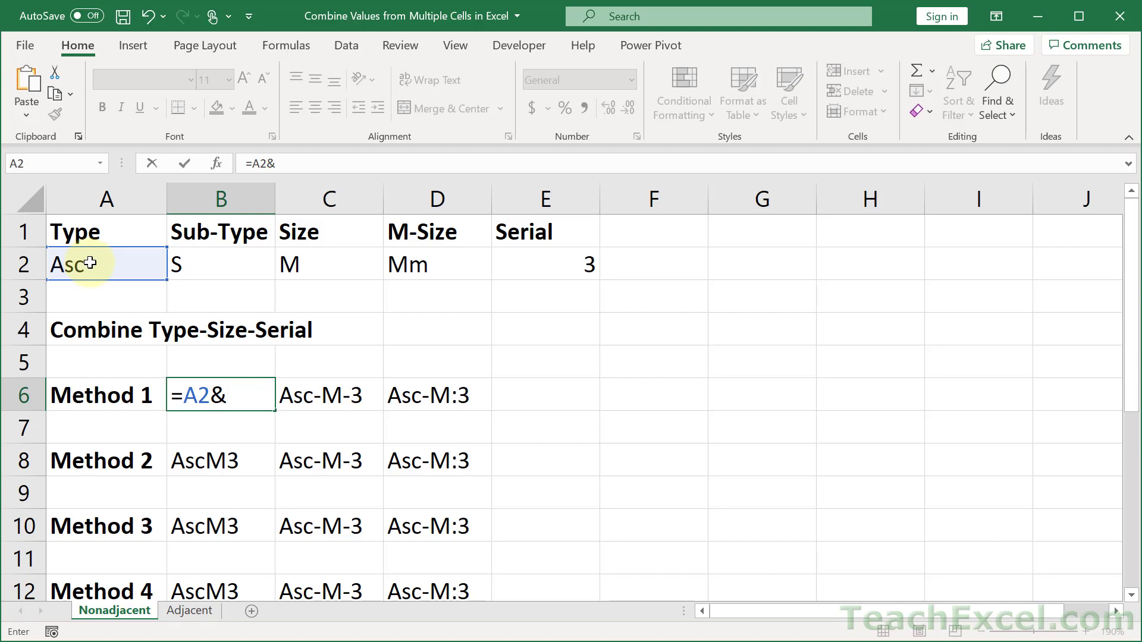
pyautogui.click(314, 273)
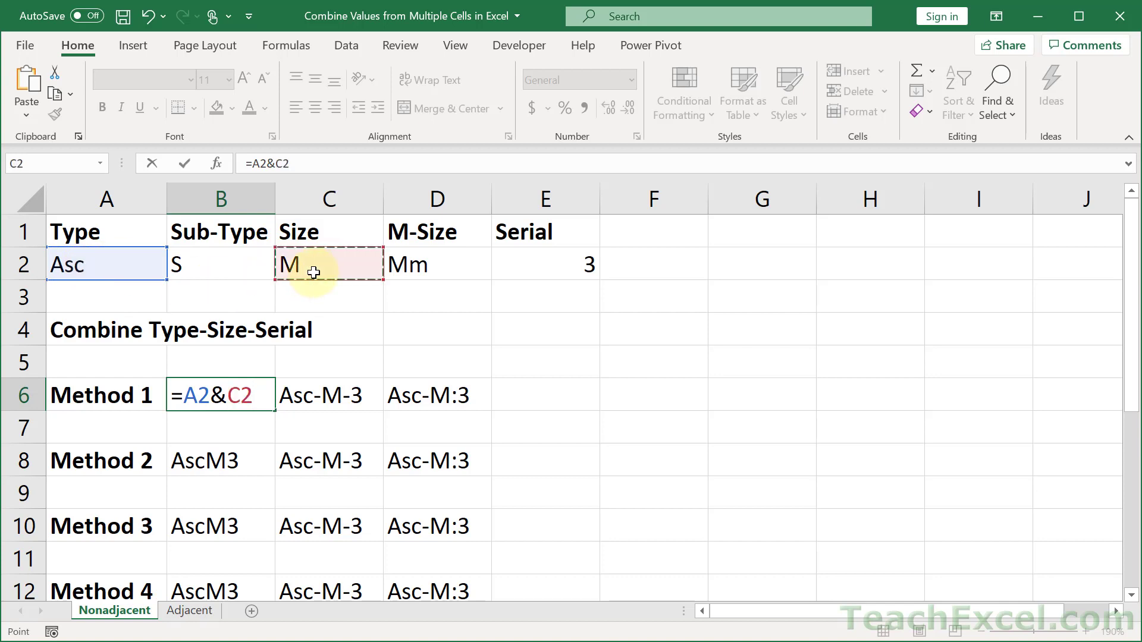
pyautogui.write('&')
pyautogui.click(554, 257)
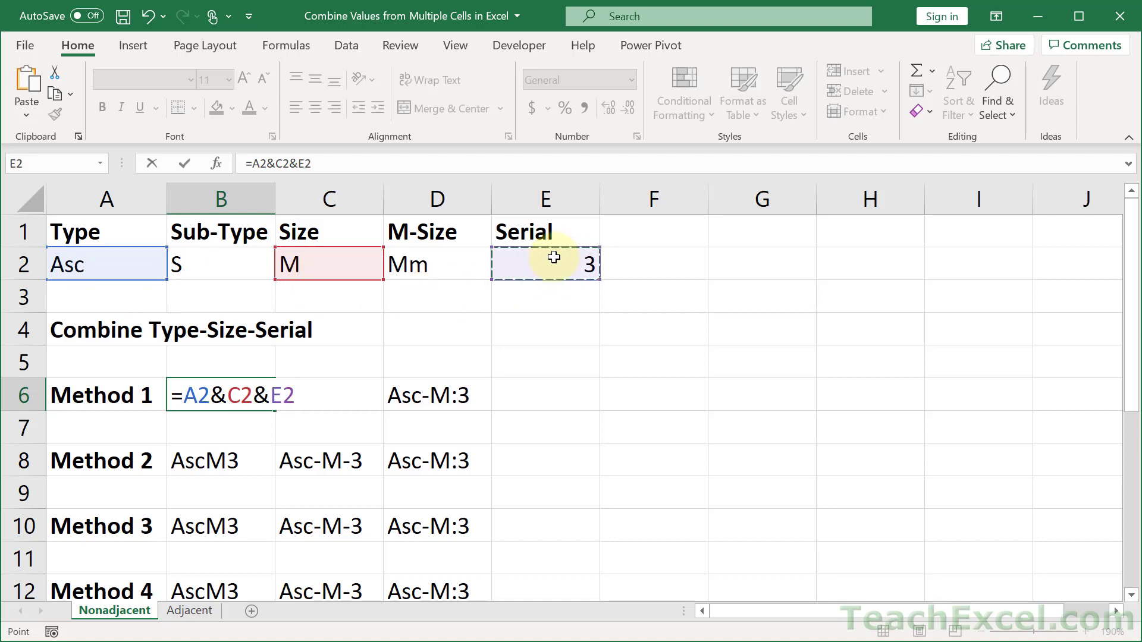
pyautogui.press('Return')
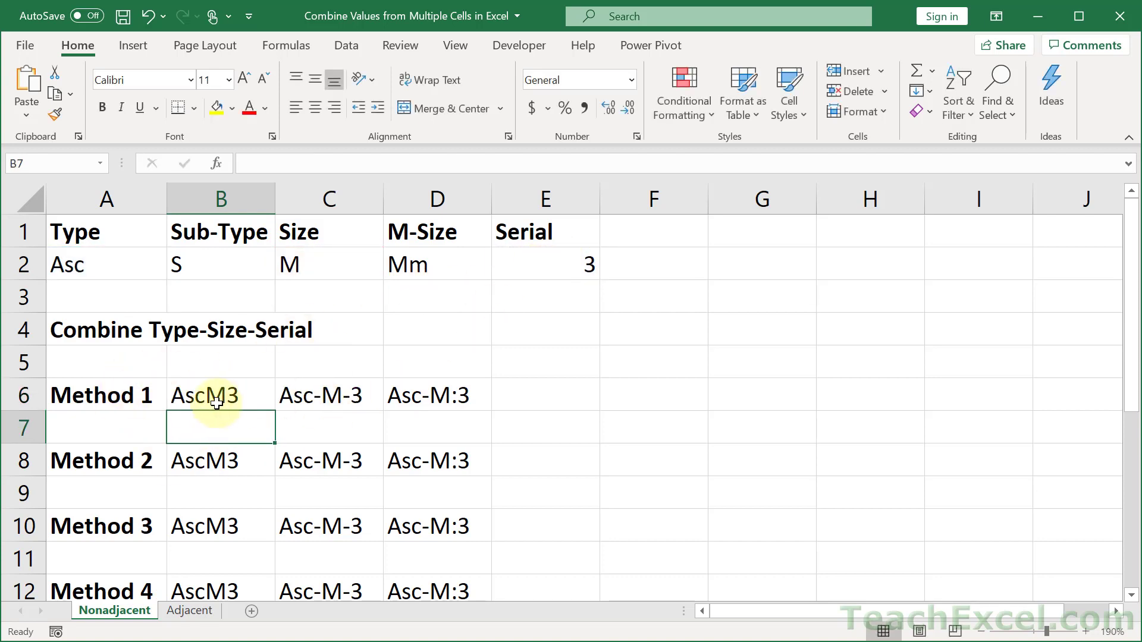
# - Add spaces around both ampersands in B6's formula so it reads =A2 & C2 & E2
pyautogui.click(234, 395)
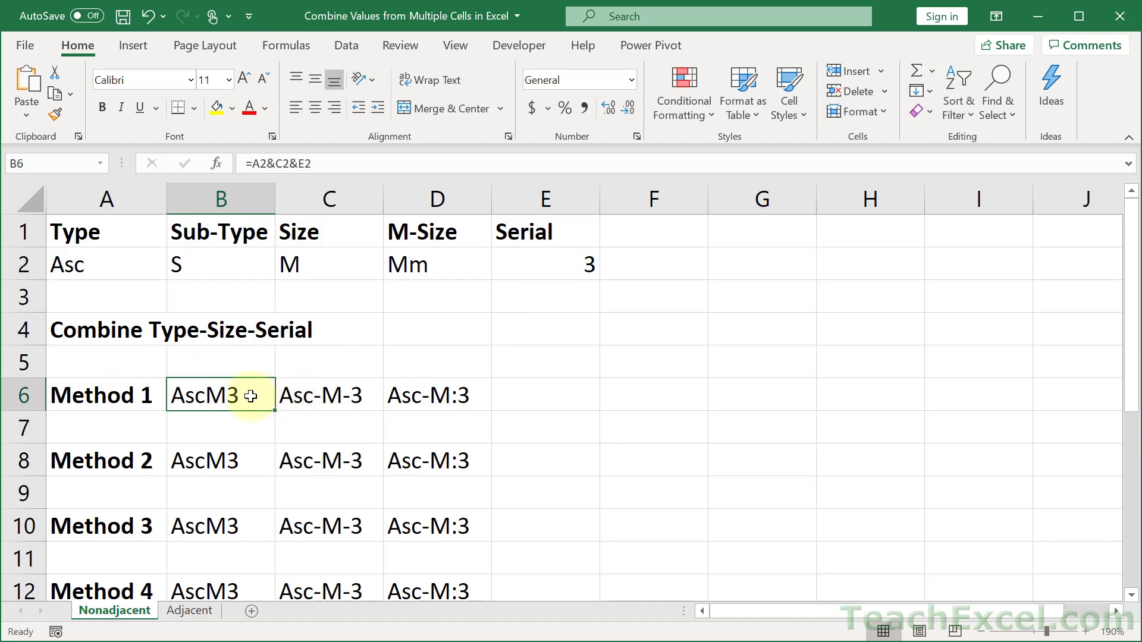
pyautogui.doubleClick(250, 395)
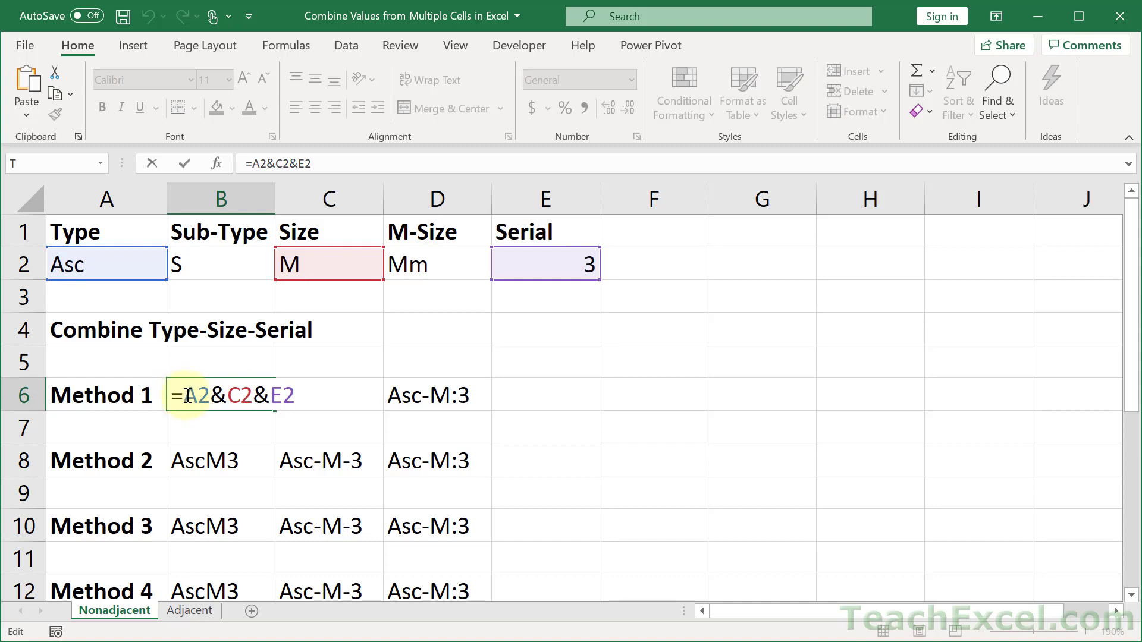
pyautogui.moveTo(184, 396); pyautogui.dragTo(253, 395)
pyautogui.click(288, 393)
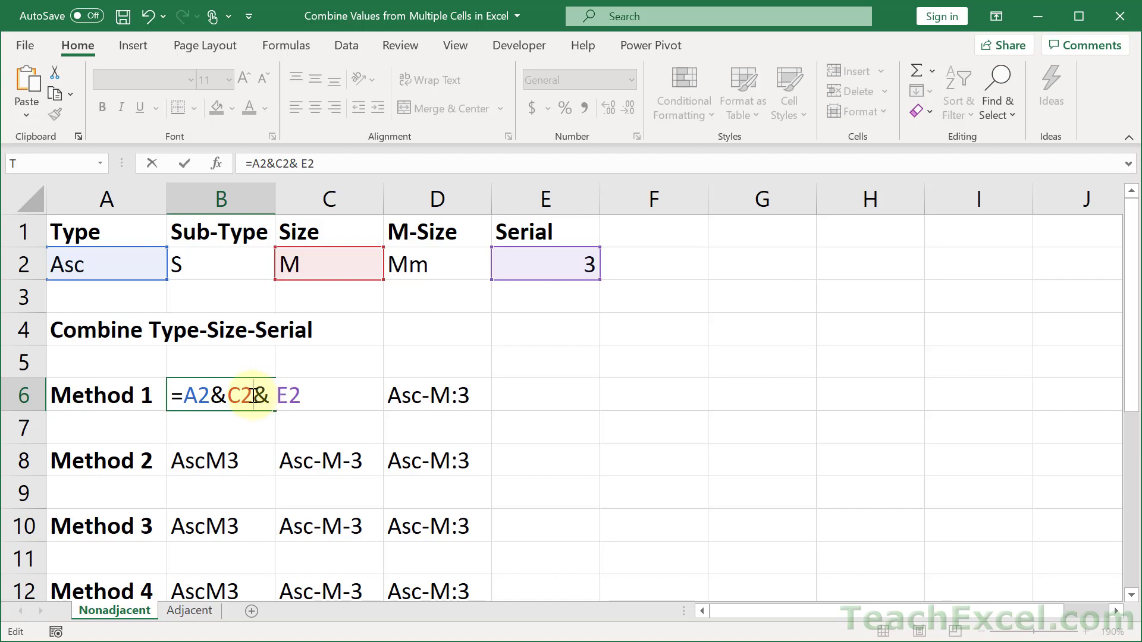
pyautogui.click(254, 394)
pyautogui.click(226, 396)
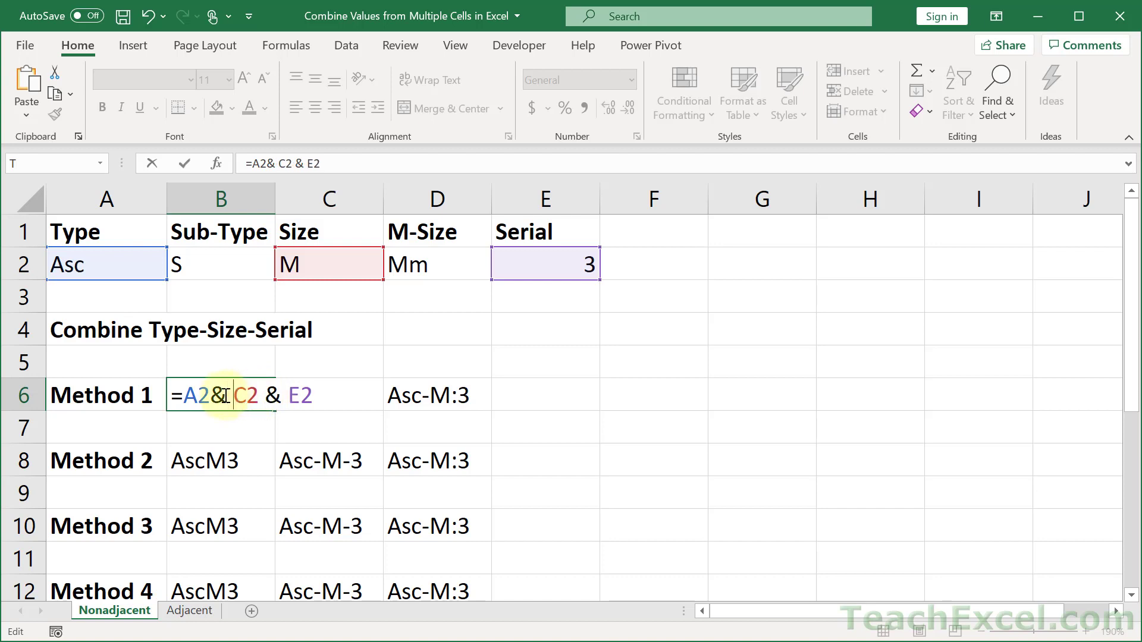
pyautogui.click(210, 396)
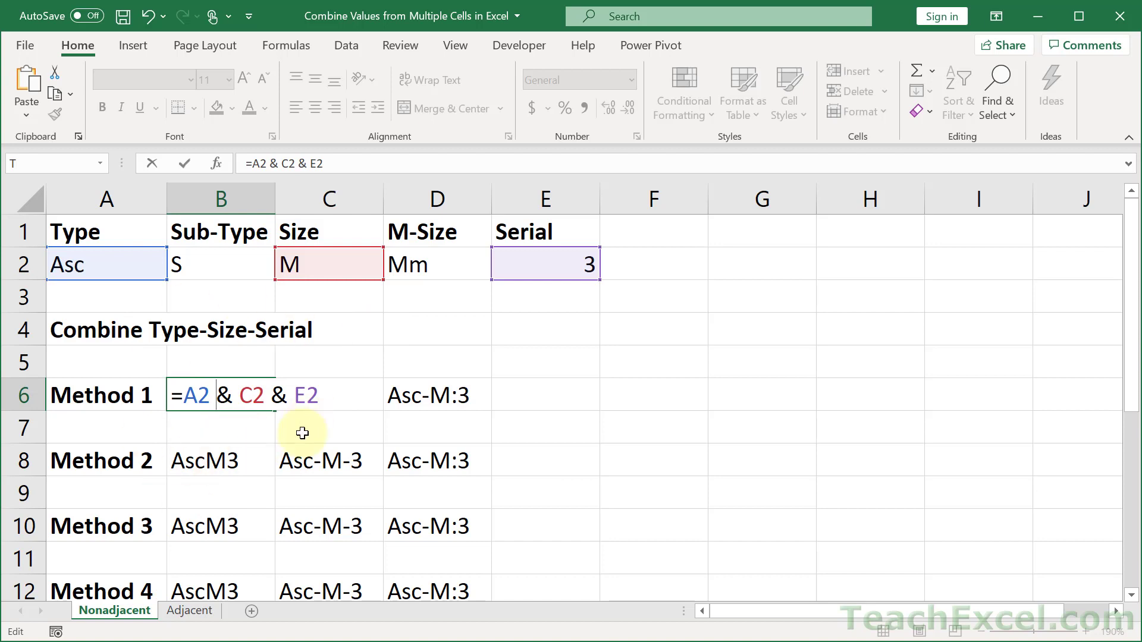
pyautogui.press('Return')
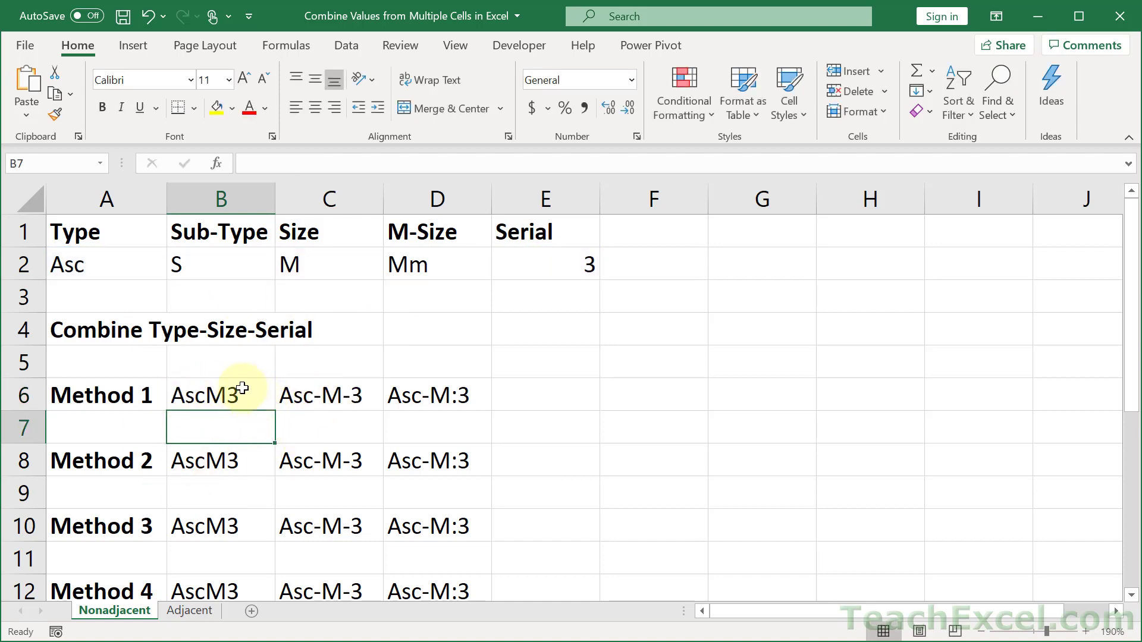
# - Replace the A2 reference in B6's formula with the now() function, giving =now() & C2 & E2
pyautogui.doubleClick(241, 388)
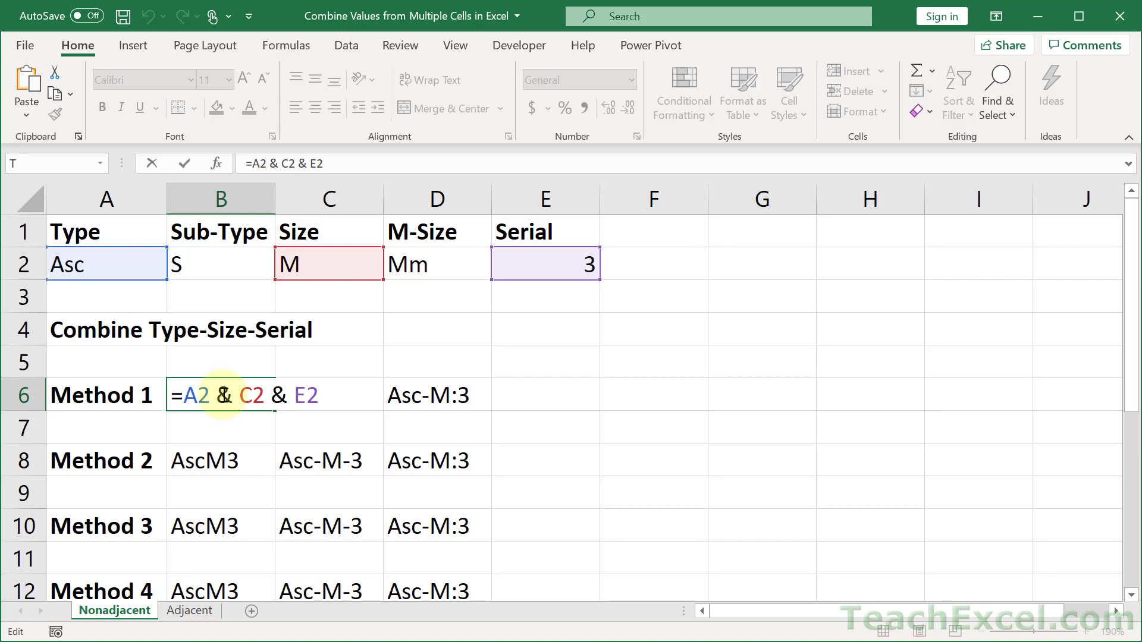
pyautogui.moveTo(181, 395); pyautogui.dragTo(209, 395)
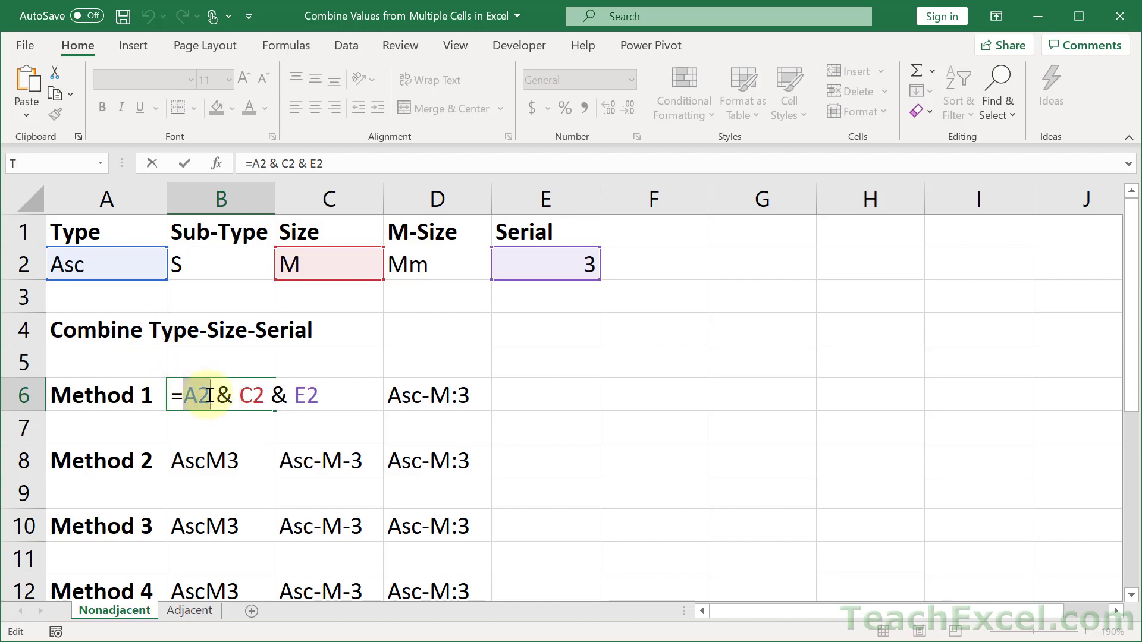
pyautogui.write('now')
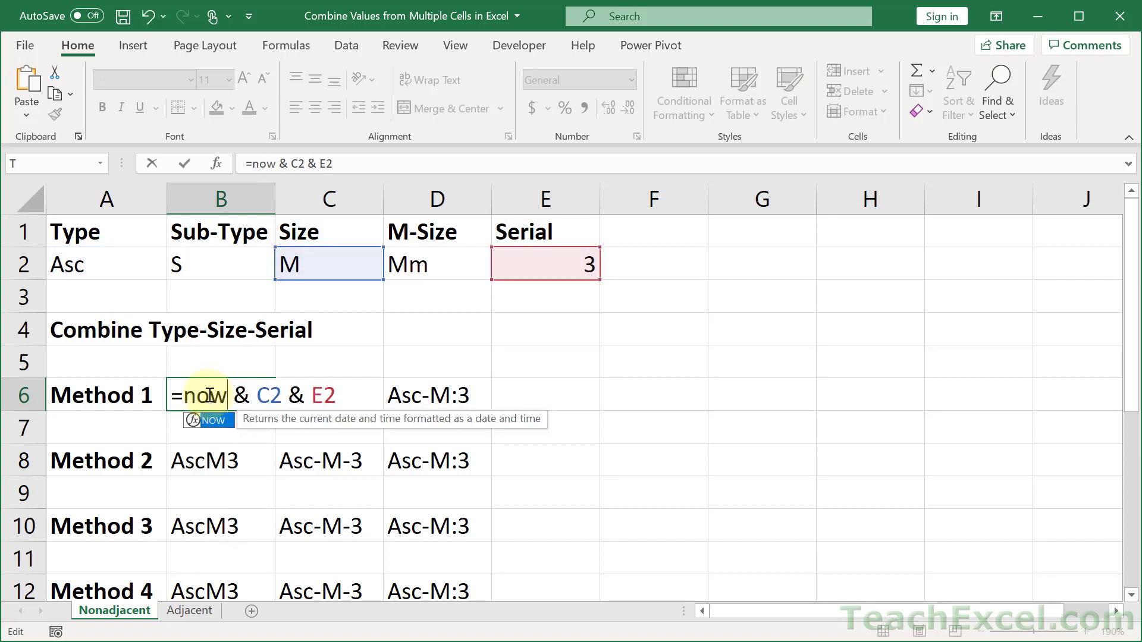
pyautogui.write('()')
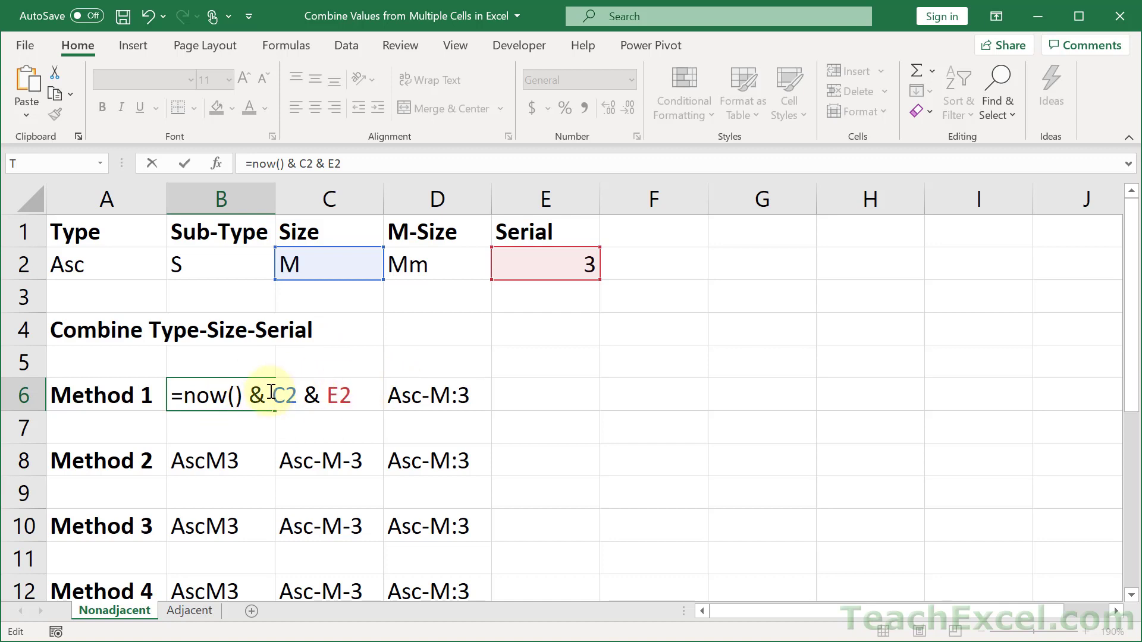
pyautogui.moveTo(266, 393); pyautogui.dragTo(249, 394)
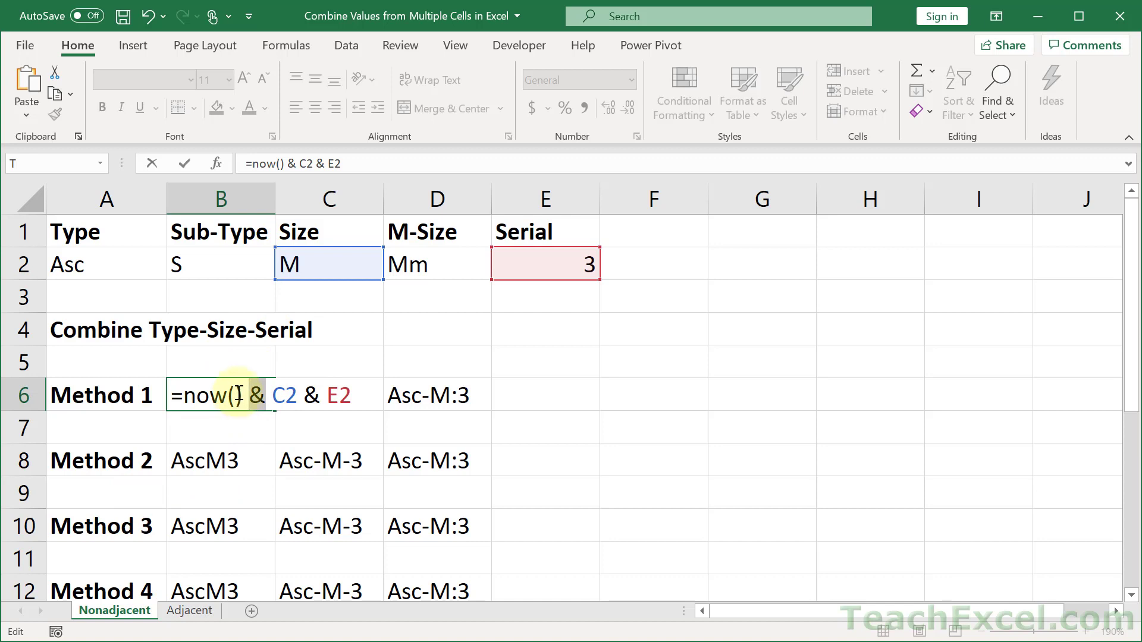
pyautogui.click(238, 394)
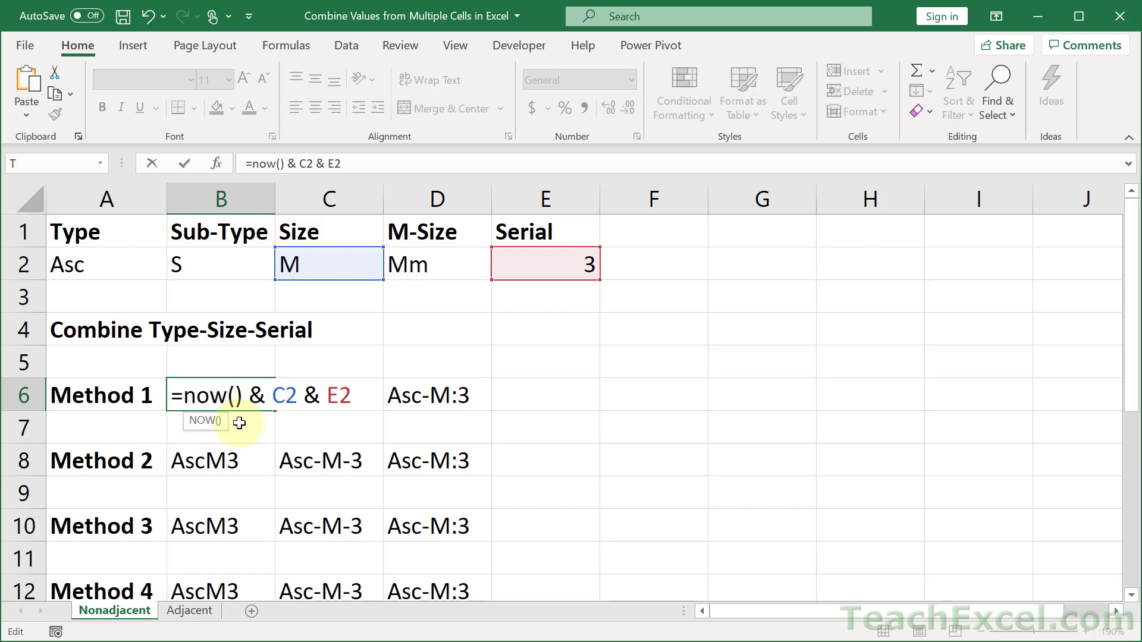
pyautogui.press('Return')
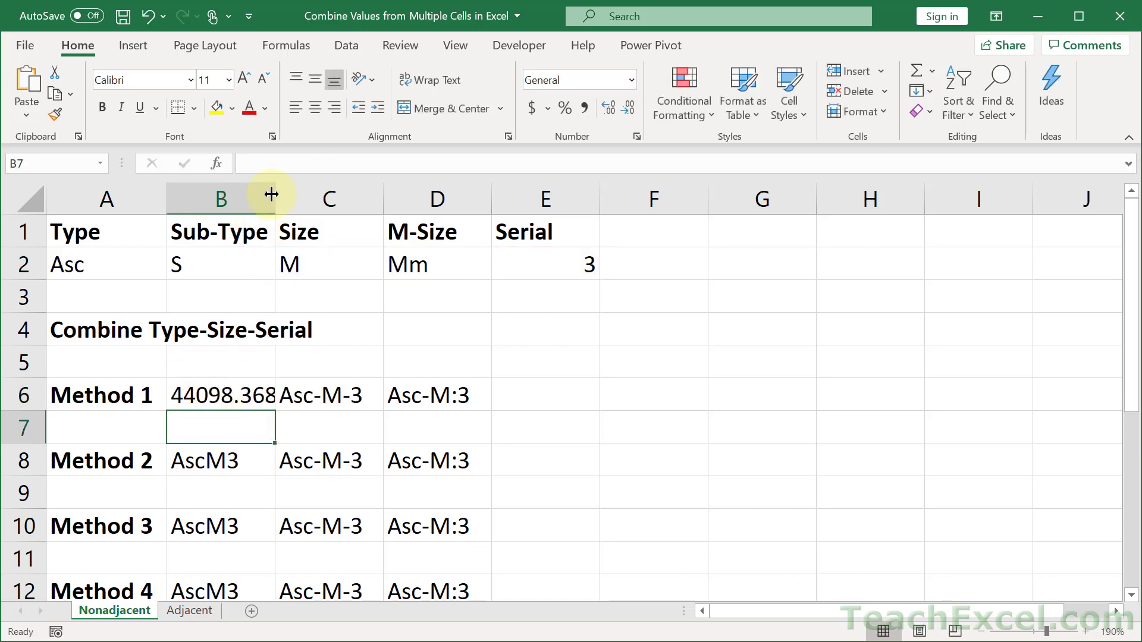
# - Widen column B to show the whole combined value in B6
pyautogui.moveTo(276, 191); pyautogui.dragTo(446, 200)
pyautogui.click(408, 199)
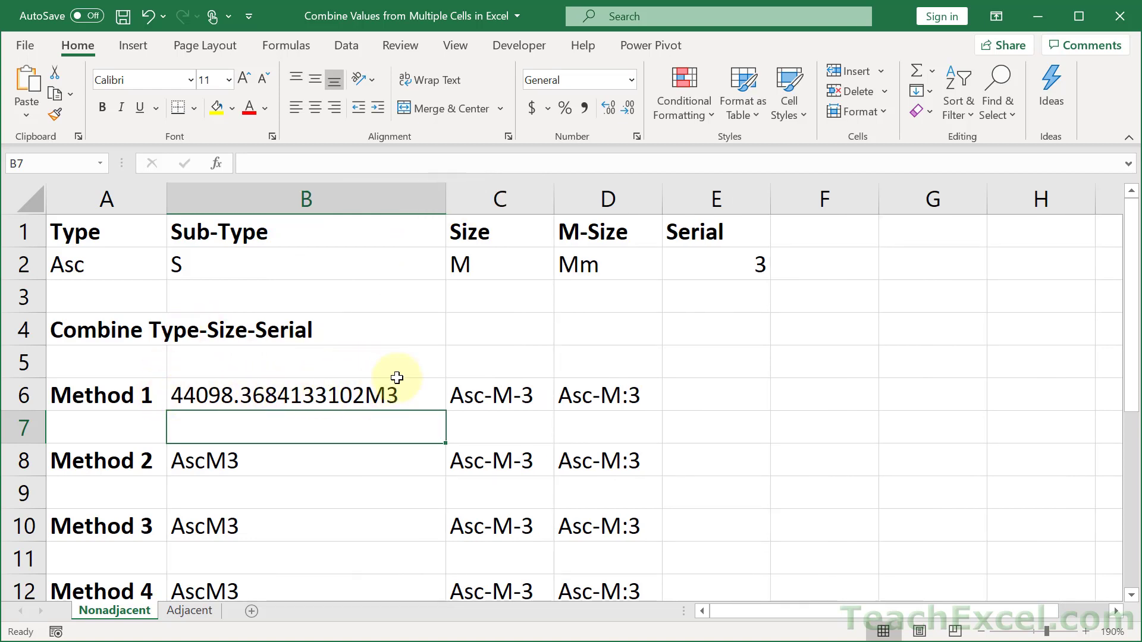
# - Replace NOW() with the A2 reference in B6's formula, giving =A2 & C2 & E2, and narrow column B to fit its contents
pyautogui.doubleClick(260, 393)
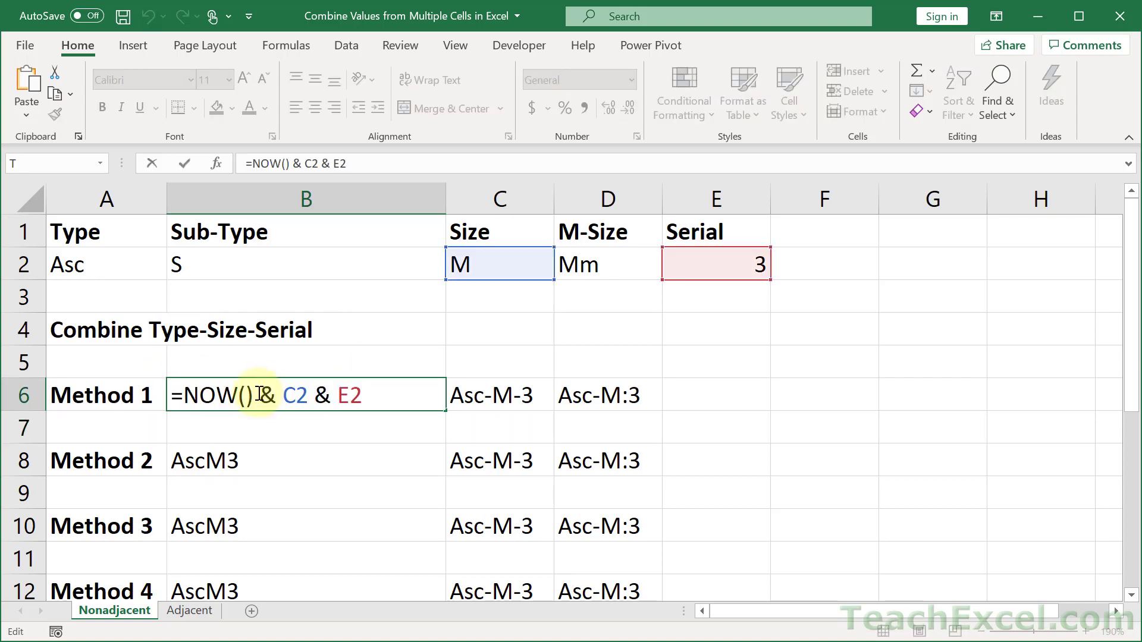
pyautogui.click(253, 395)
pyautogui.press('BackSpace')
pyautogui.press('BackSpace')
pyautogui.press('BackSpace')
pyautogui.press('BackSpace')
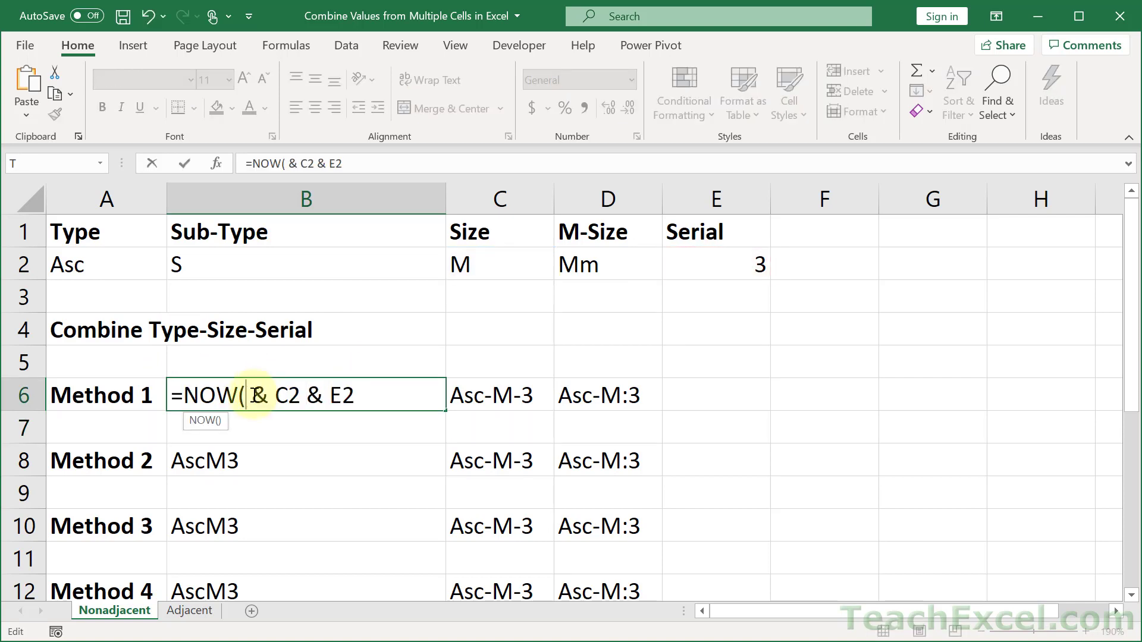
pyautogui.press('BackSpace')
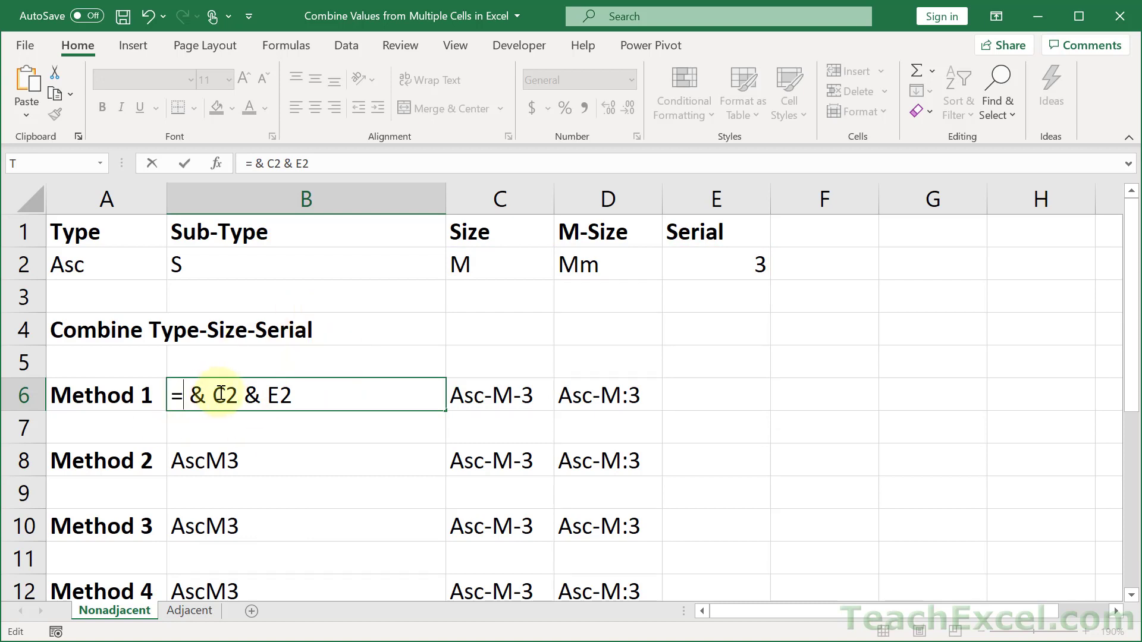
pyautogui.click(97, 266)
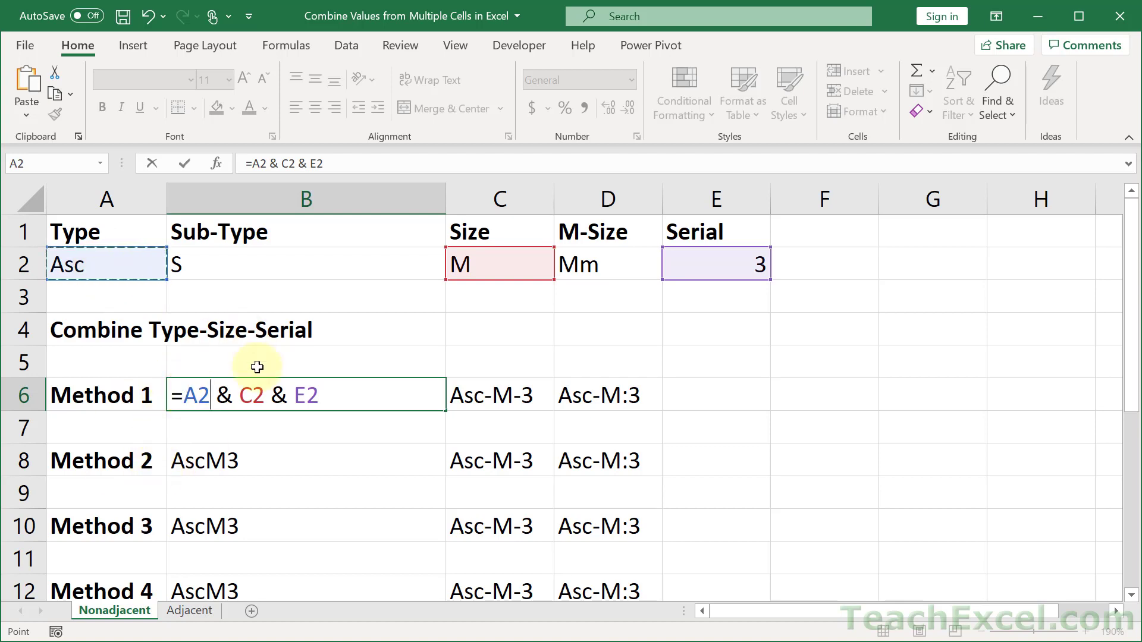
pyautogui.press('Return')
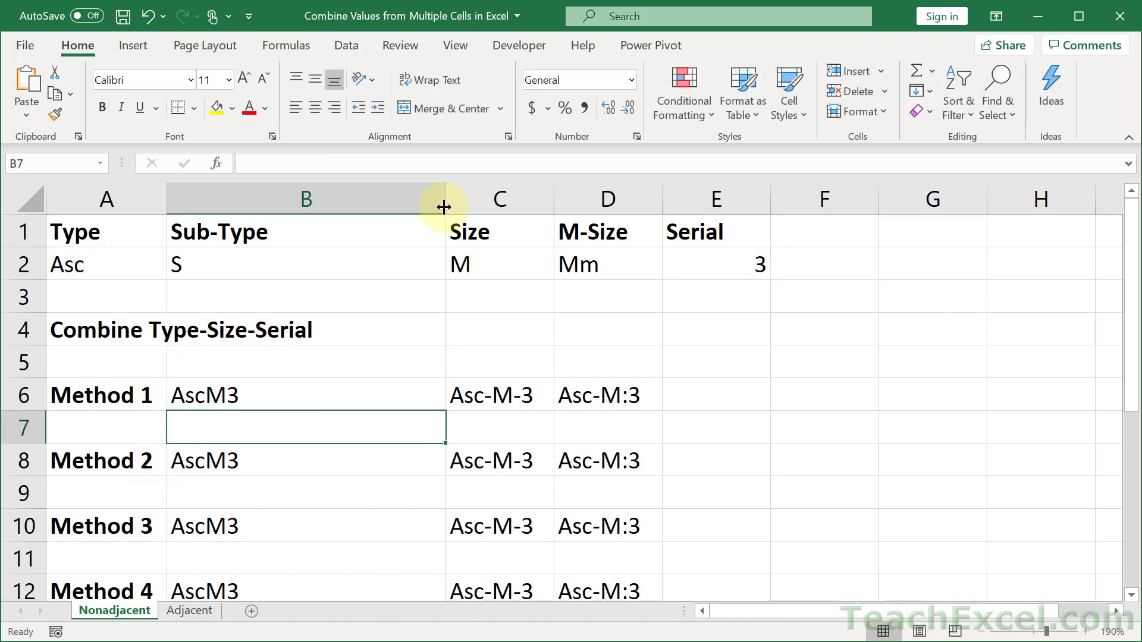
pyautogui.moveTo(445, 201); pyautogui.dragTo(289, 237)
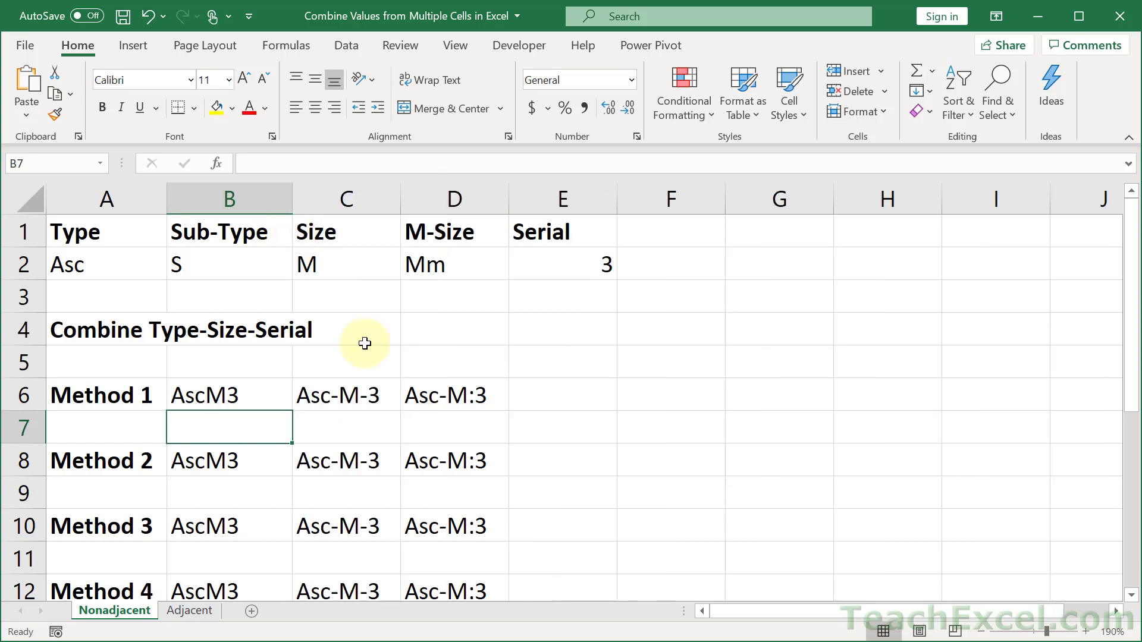
# - Clear cell C6 and rebuild its Method 1 formula with hyphen separators as =A2 & "-" & C2 & "-" & E2
pyautogui.click(336, 395)
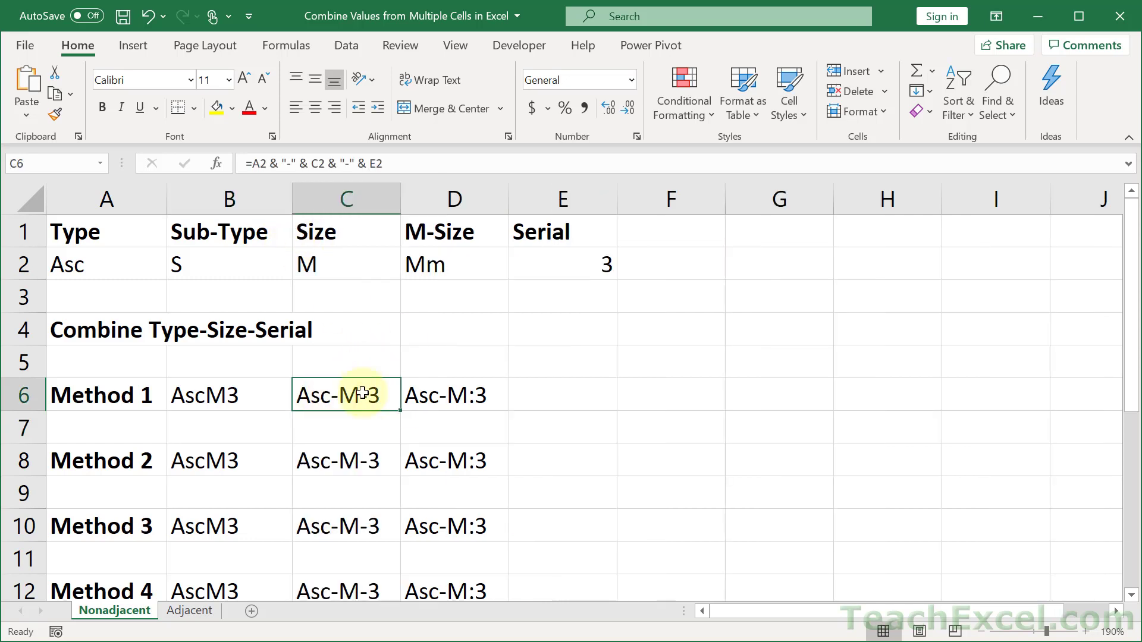
pyautogui.press('Delete')
pyautogui.write('=')
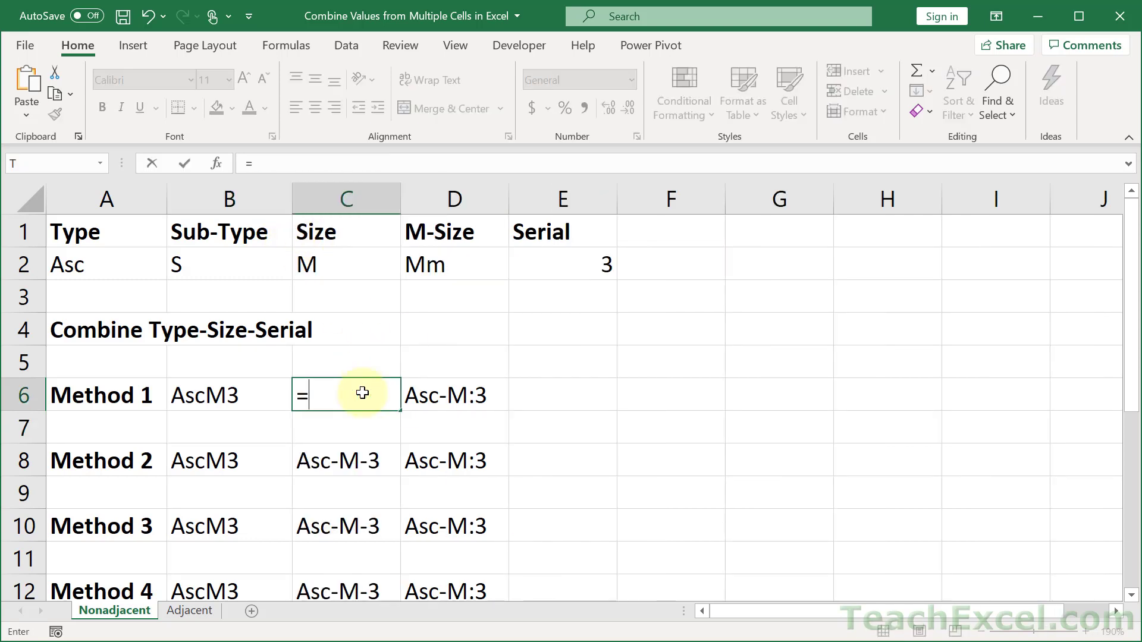
pyautogui.click(100, 262)
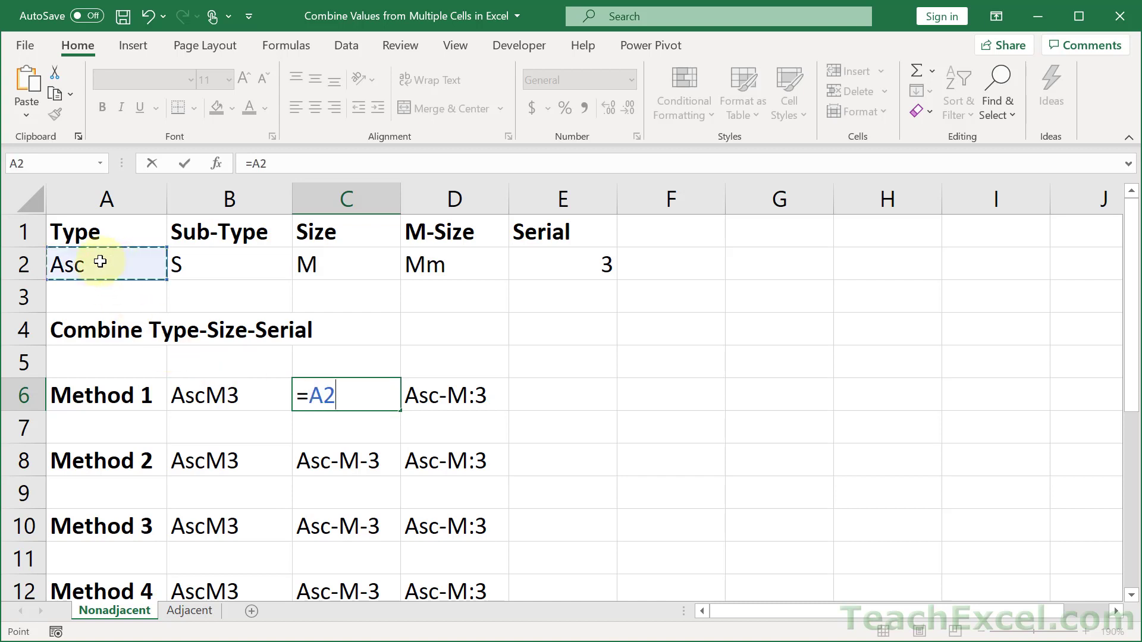
pyautogui.write('&')
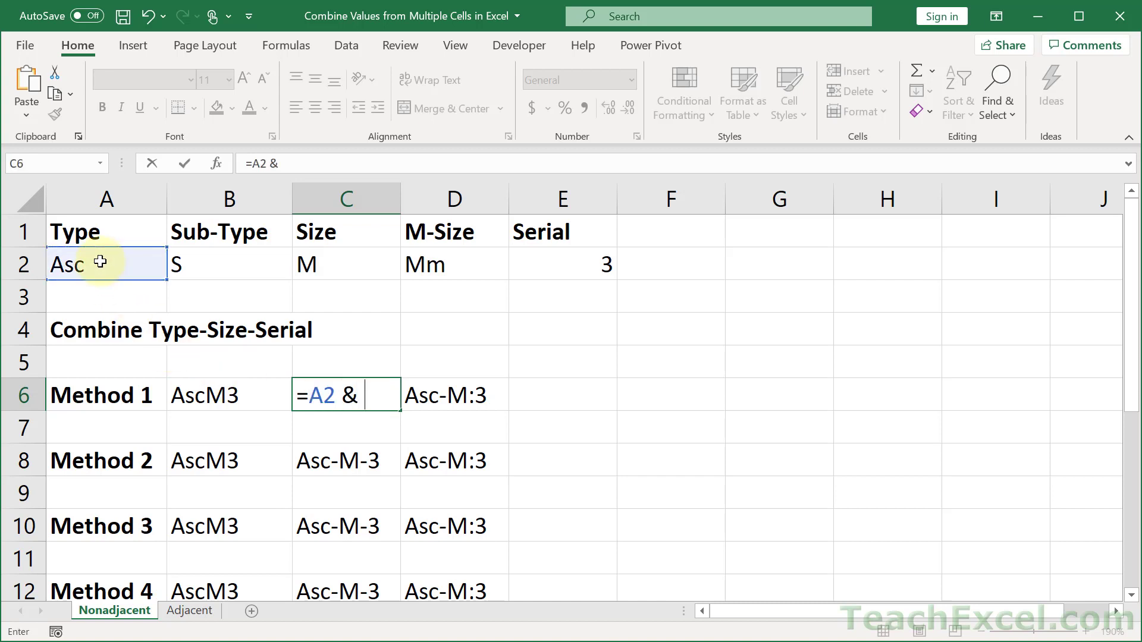
pyautogui.write(' "-" ')
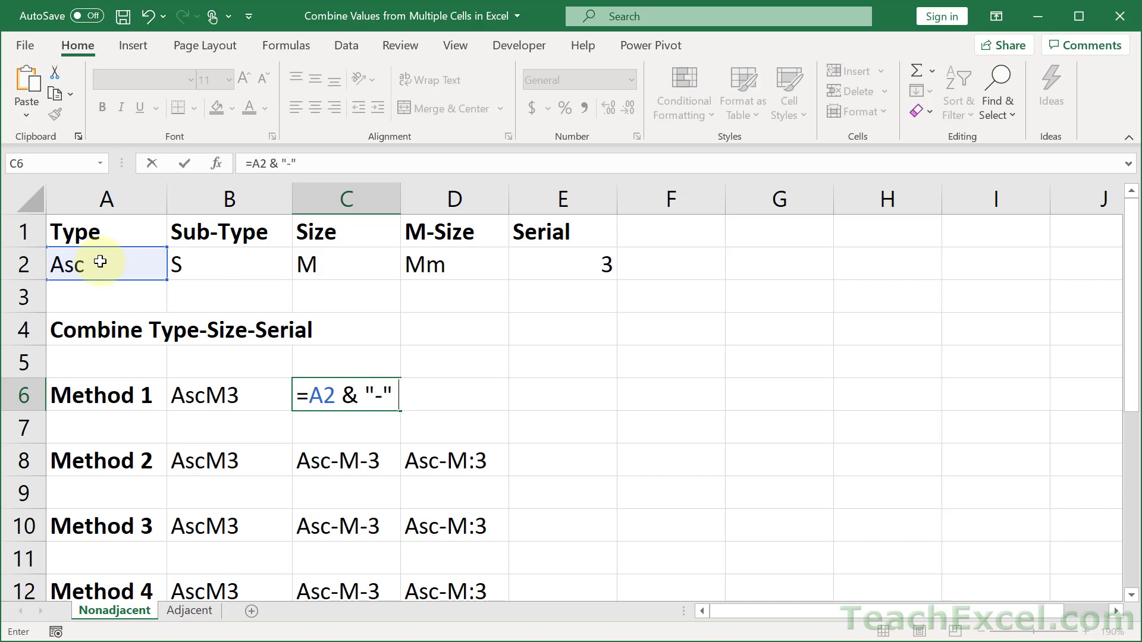
pyautogui.write('&')
pyautogui.click(344, 259)
pyautogui.write('& C2')
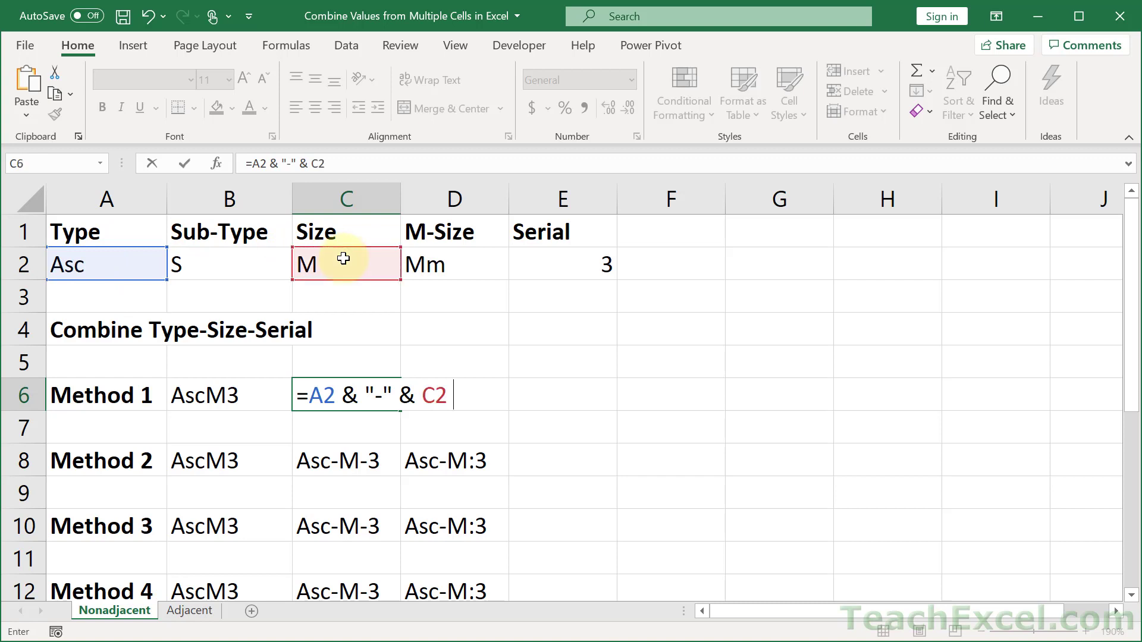
pyautogui.write(' "-" &')
pyautogui.click(536, 263)
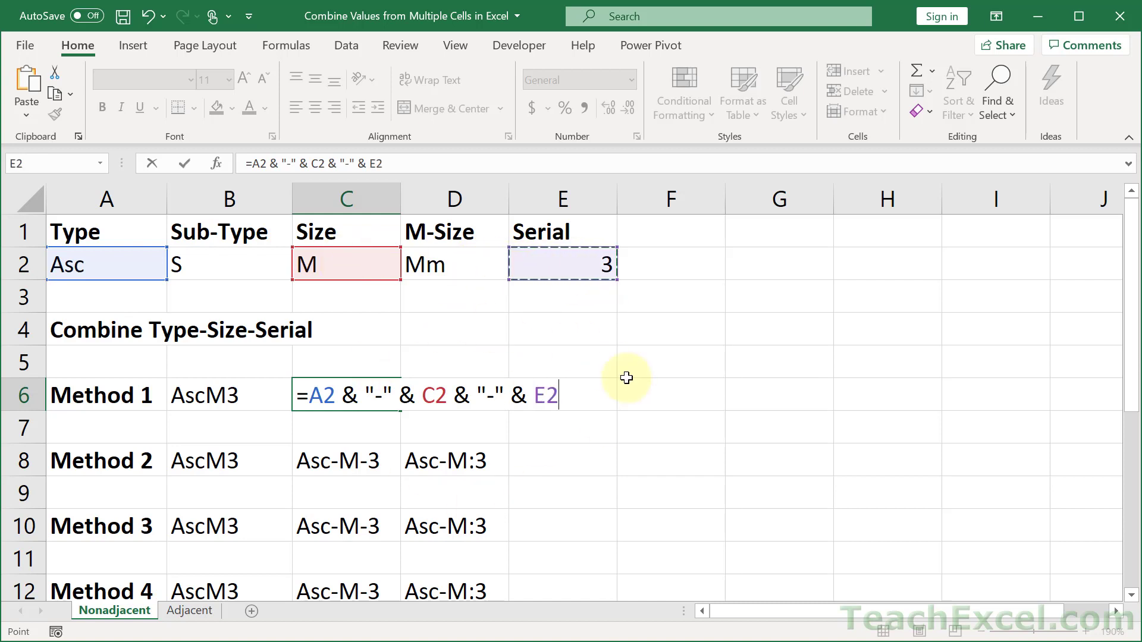
pyautogui.press('Return')
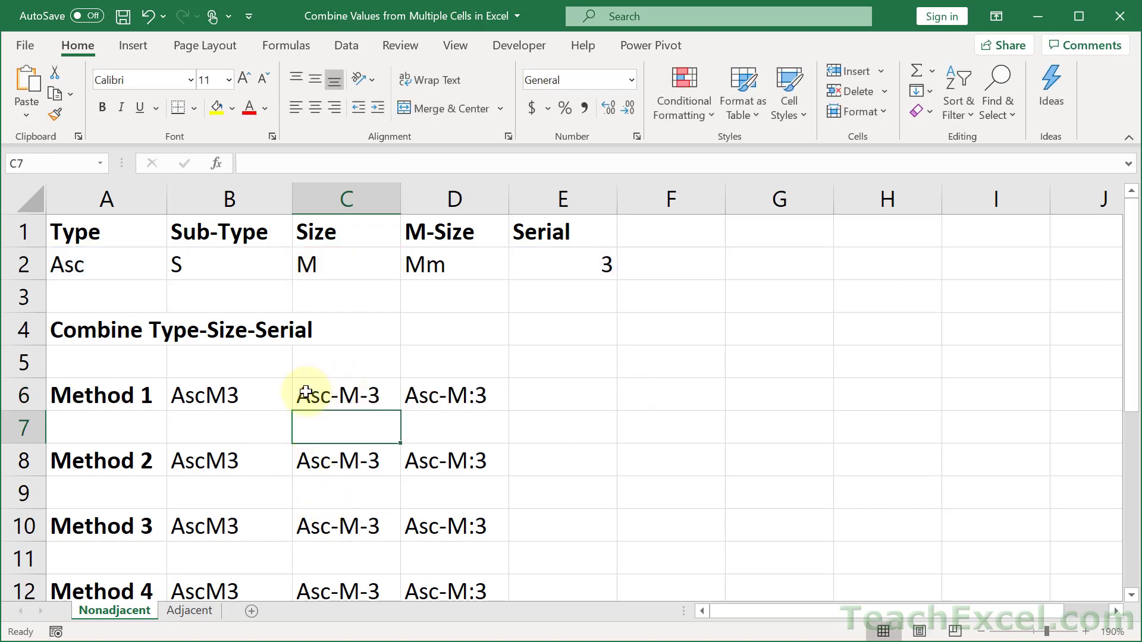
# - Examine how the separators are placed between the cell references in C6's formula, leaving the formula as it is
pyautogui.click(361, 395)
pyautogui.doubleClick(360, 395)
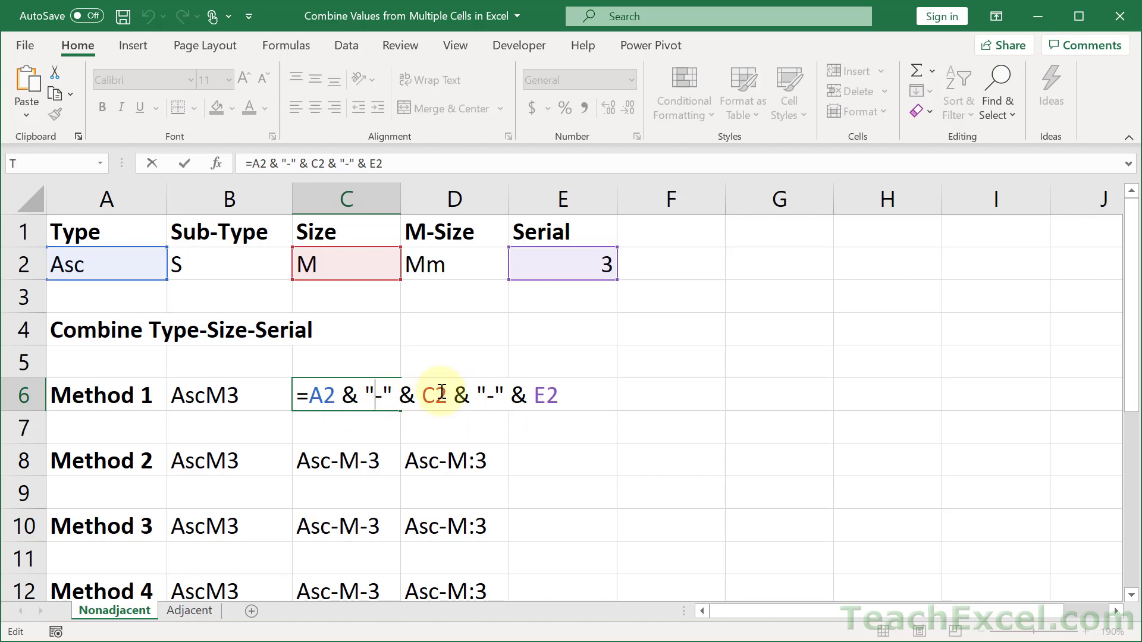
pyautogui.press('Escape')
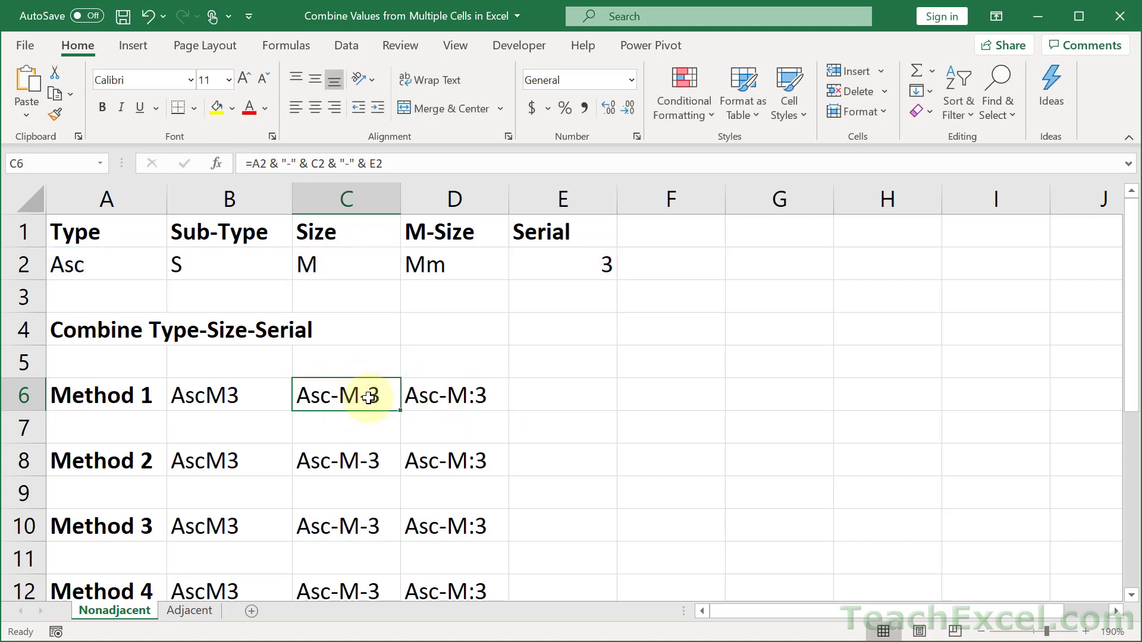
pyautogui.click(663, 269)
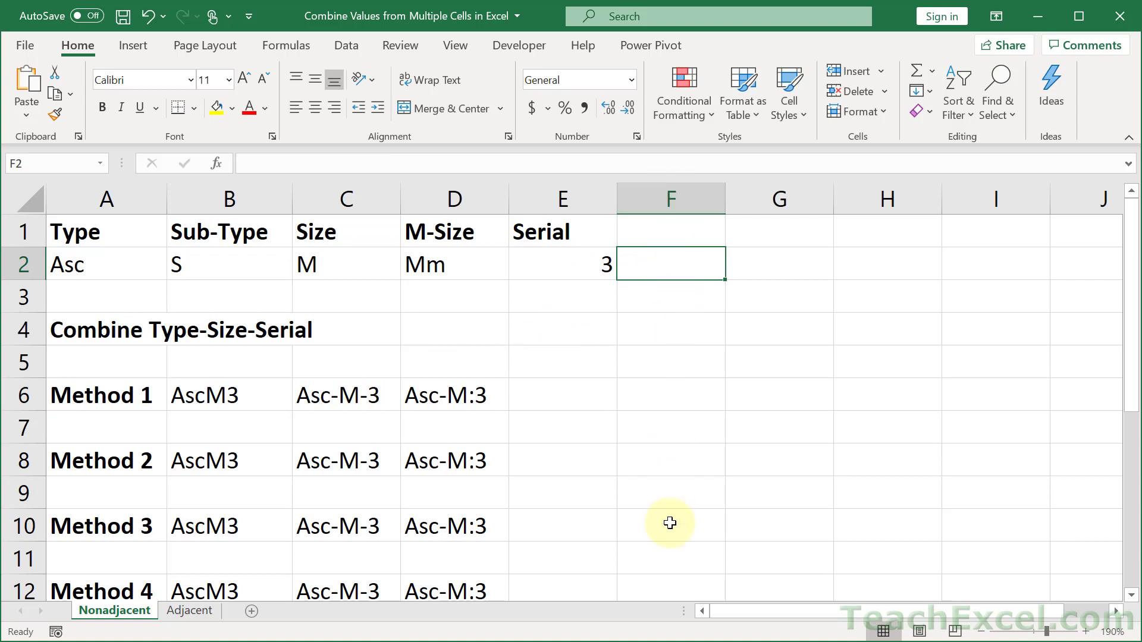
pyautogui.doubleClick(679, 264)
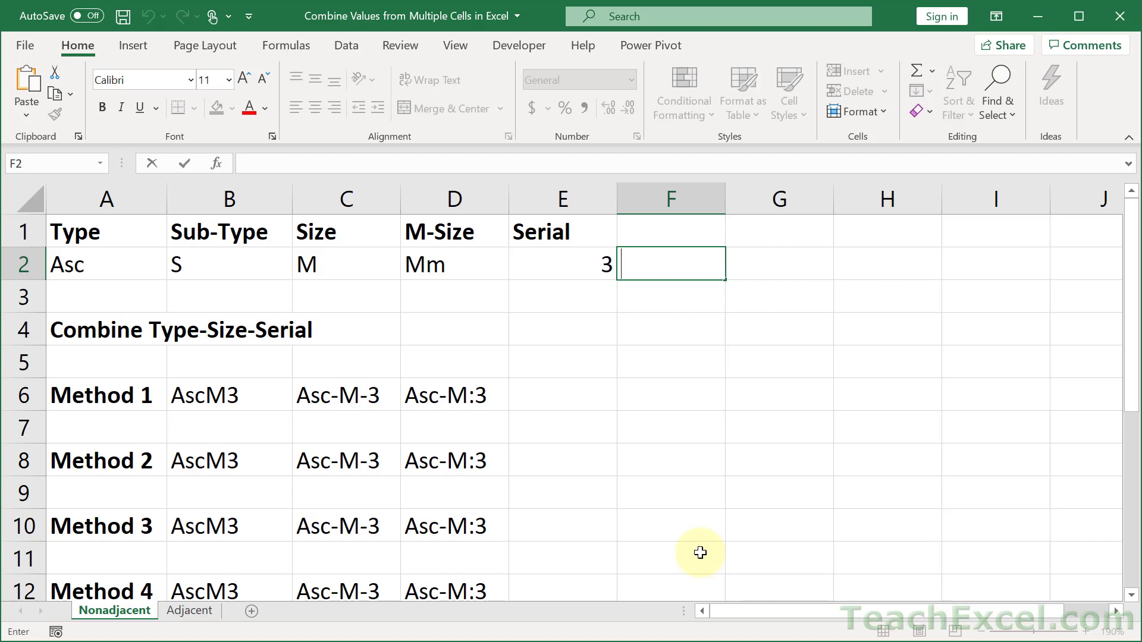
pyautogui.press('Return')
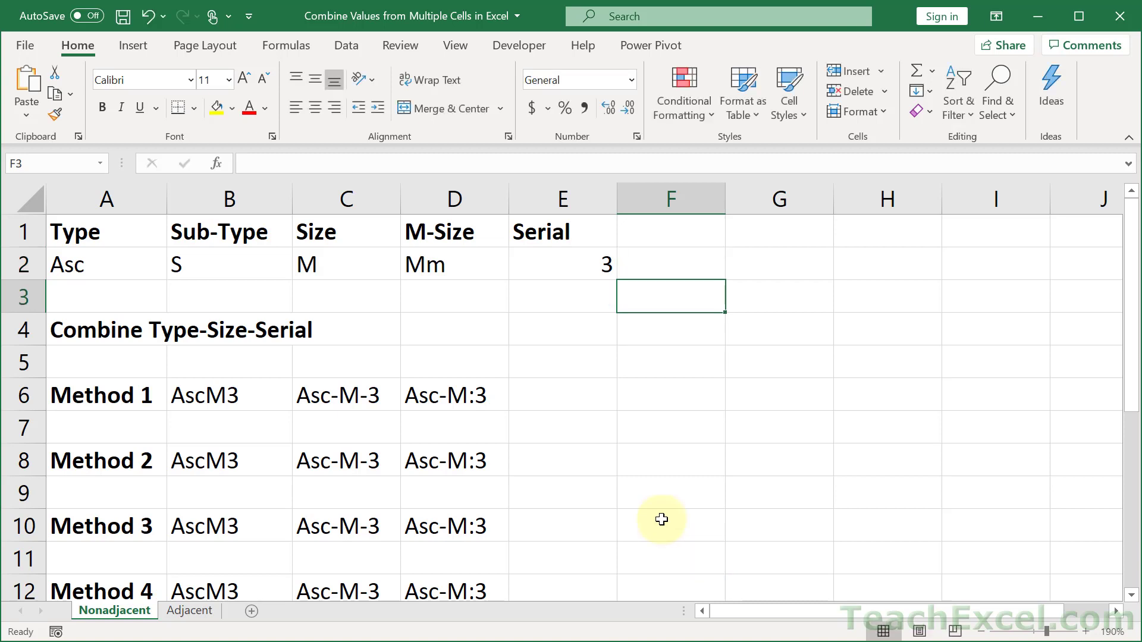
pyautogui.doubleClick(333, 395)
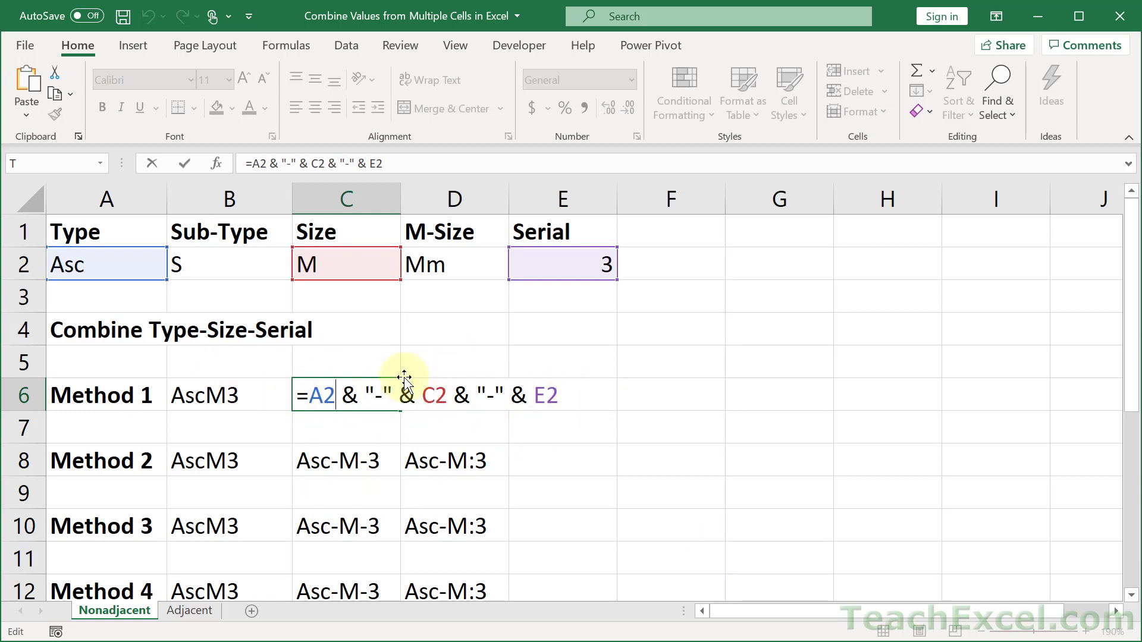
pyautogui.press('Escape')
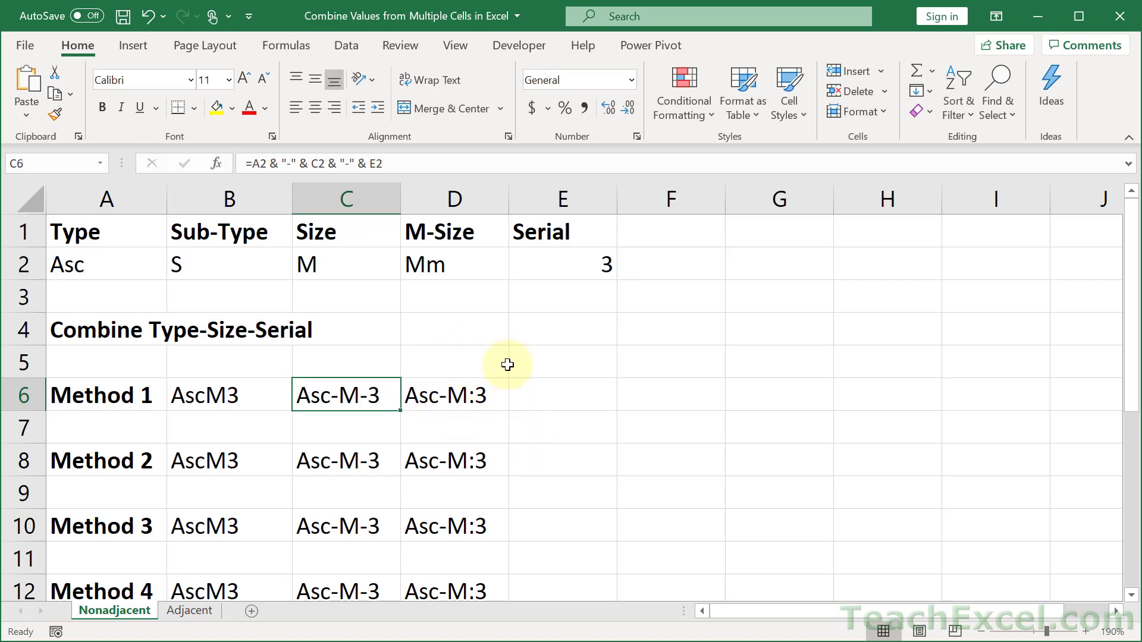
# - Examine the separators in the Method 1 formula in D6, particularly the one between the Size and Serial references
pyautogui.doubleClick(418, 389)
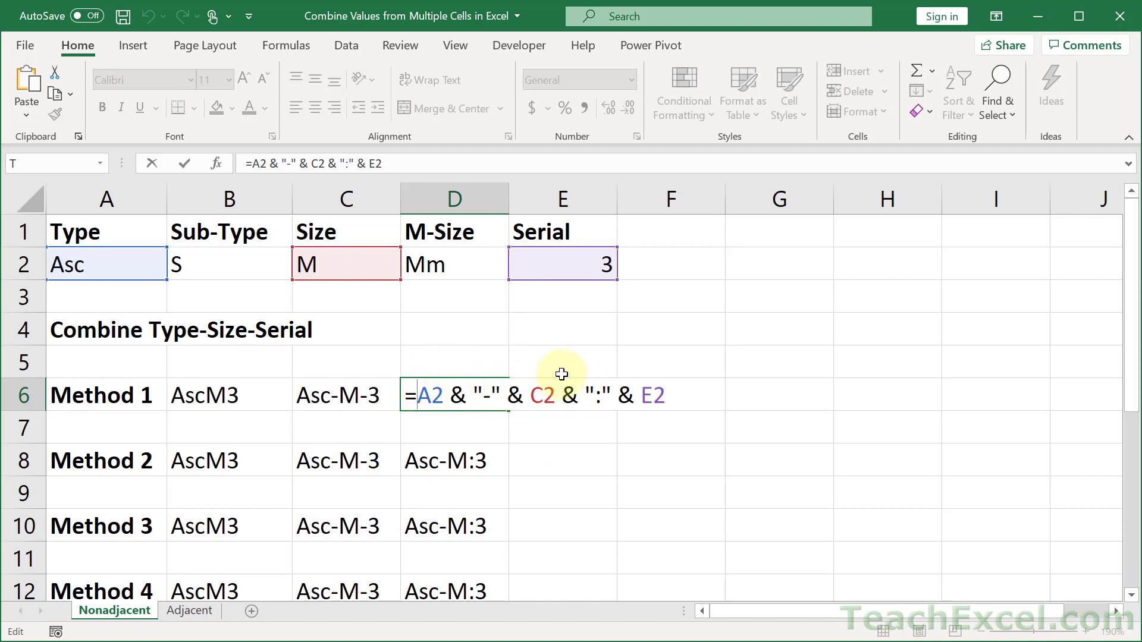
pyautogui.doubleClick(599, 394)
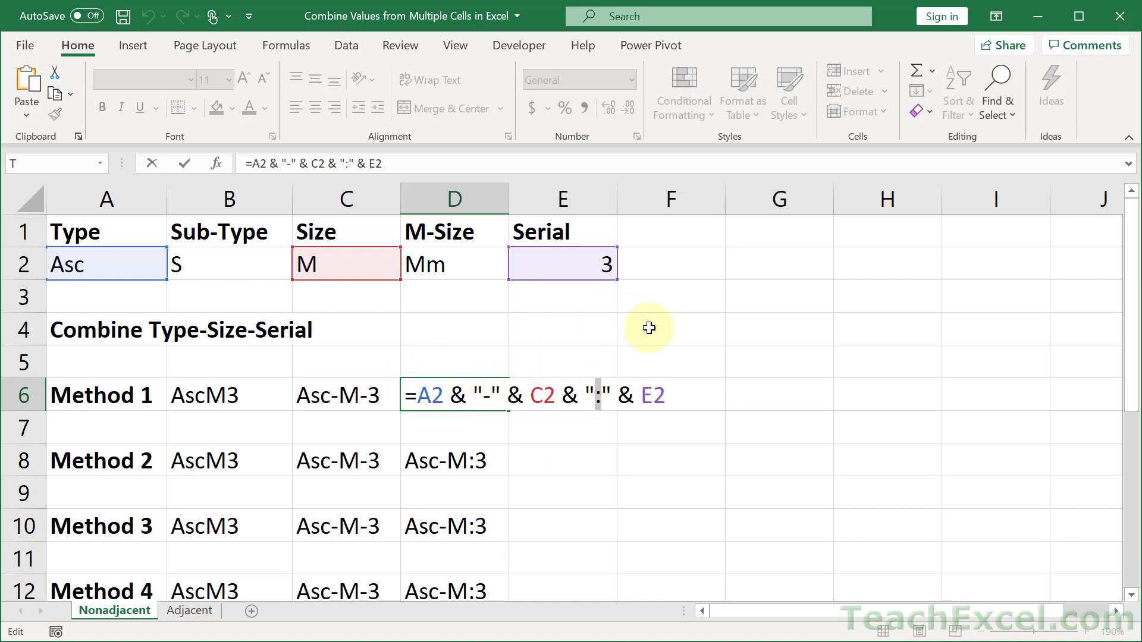
pyautogui.click(587, 393)
pyautogui.press('Return')
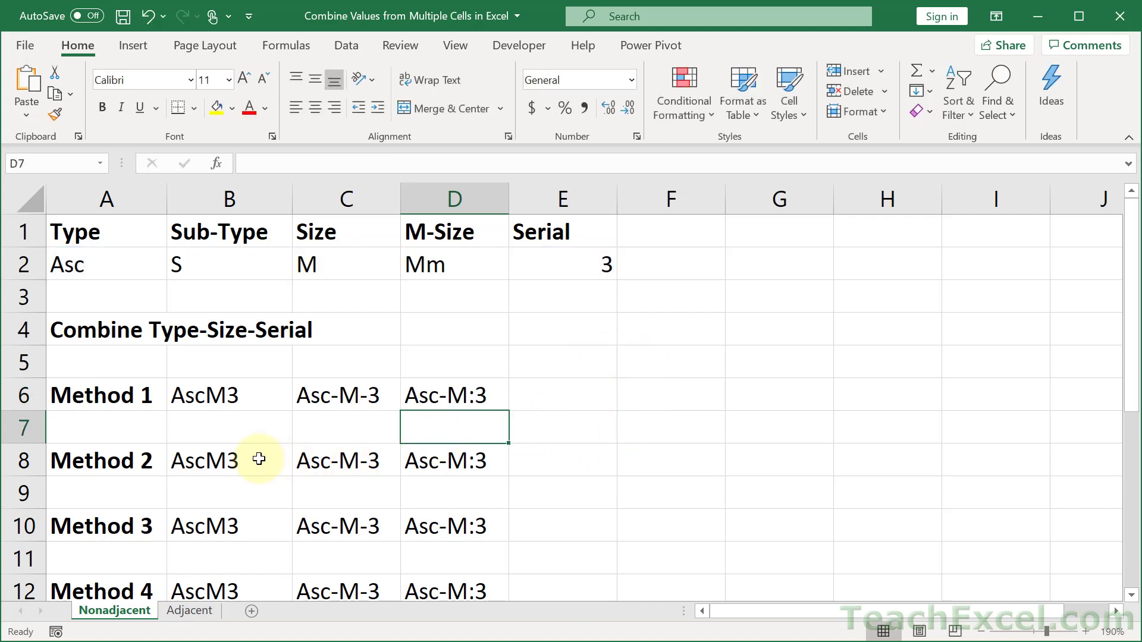
# - Clear cell B8 and rebuild its Method 2 formula with the CONCATENATE function, joining A2, C2 and E2
pyautogui.click(202, 459)
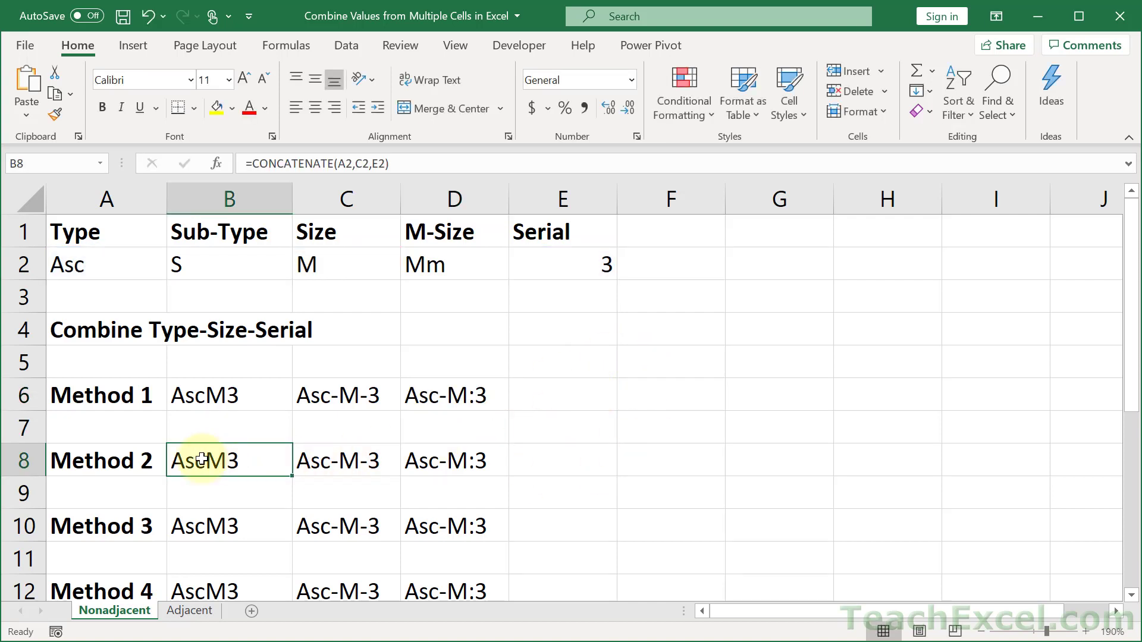
pyautogui.press('Delete')
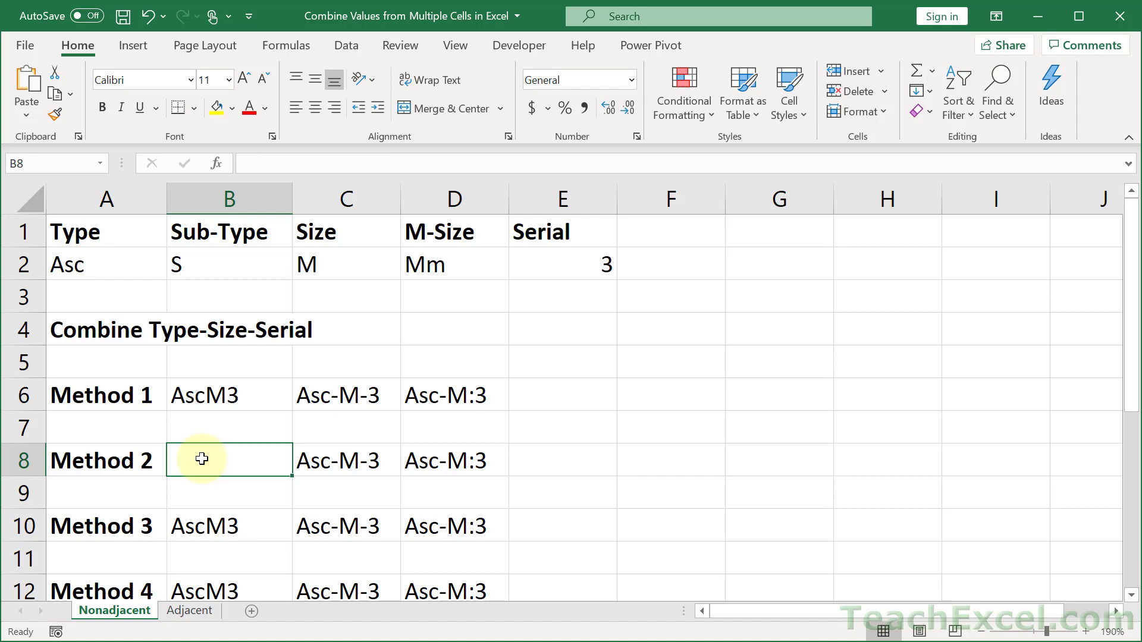
pyautogui.write('=')
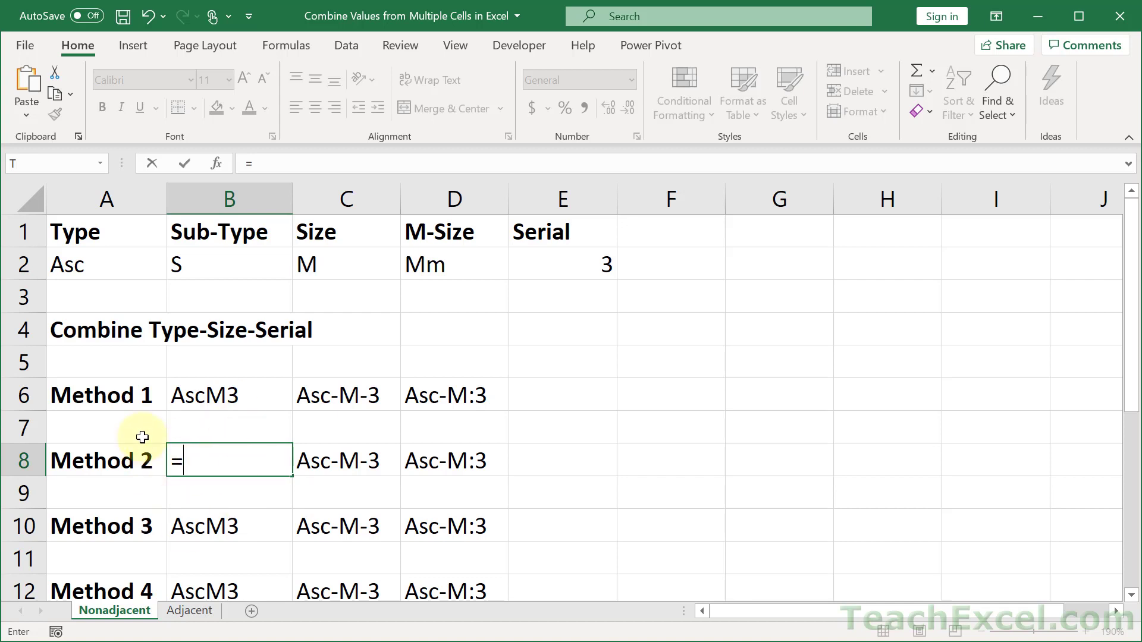
pyautogui.write('conca')
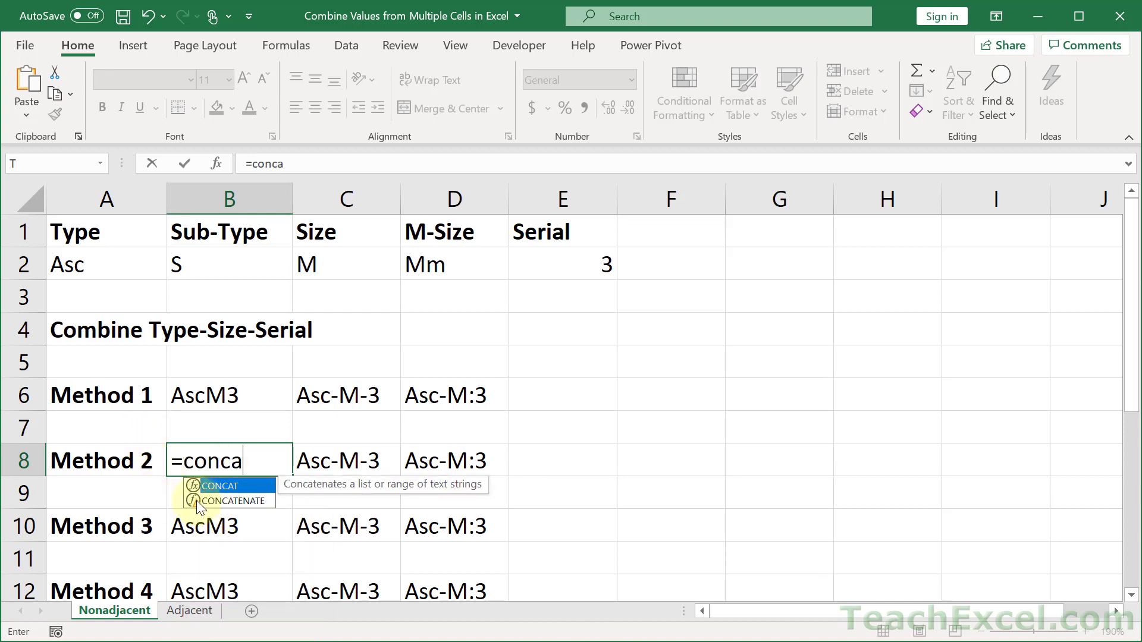
pyautogui.click(225, 500)
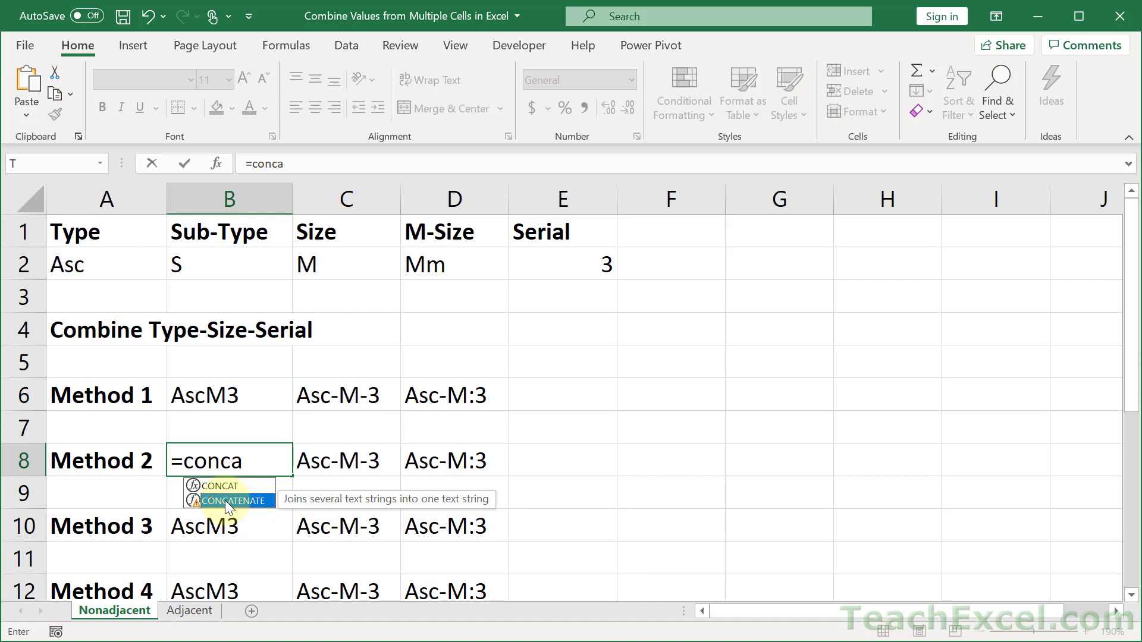
pyautogui.doubleClick(224, 500)
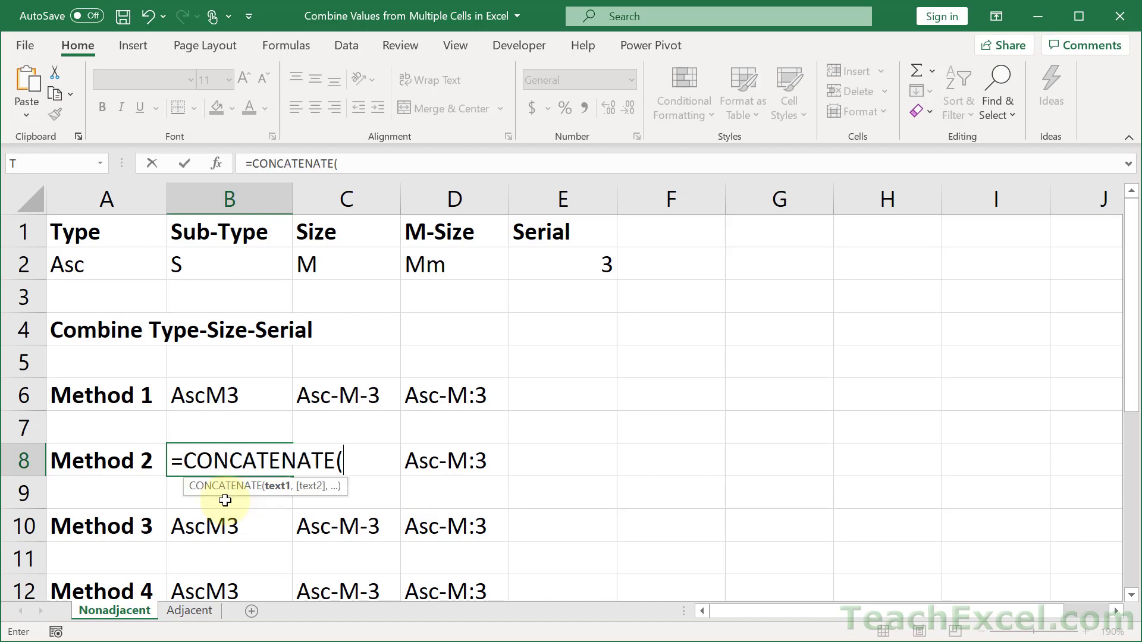
pyautogui.click(124, 258)
pyautogui.write(',')
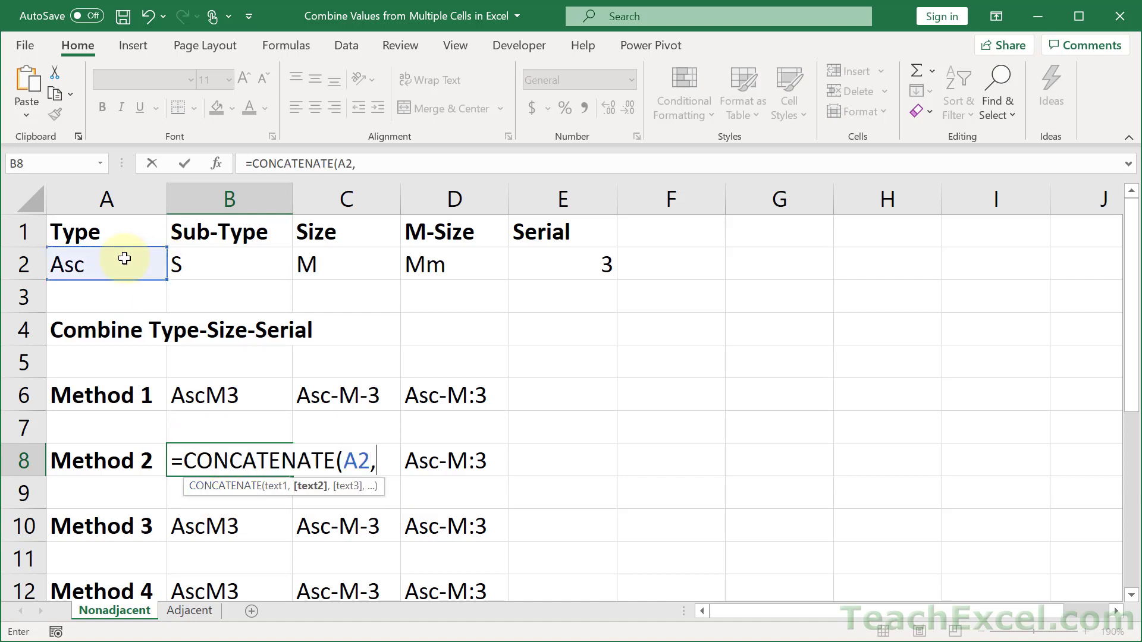
pyautogui.click(317, 260)
pyautogui.write(',')
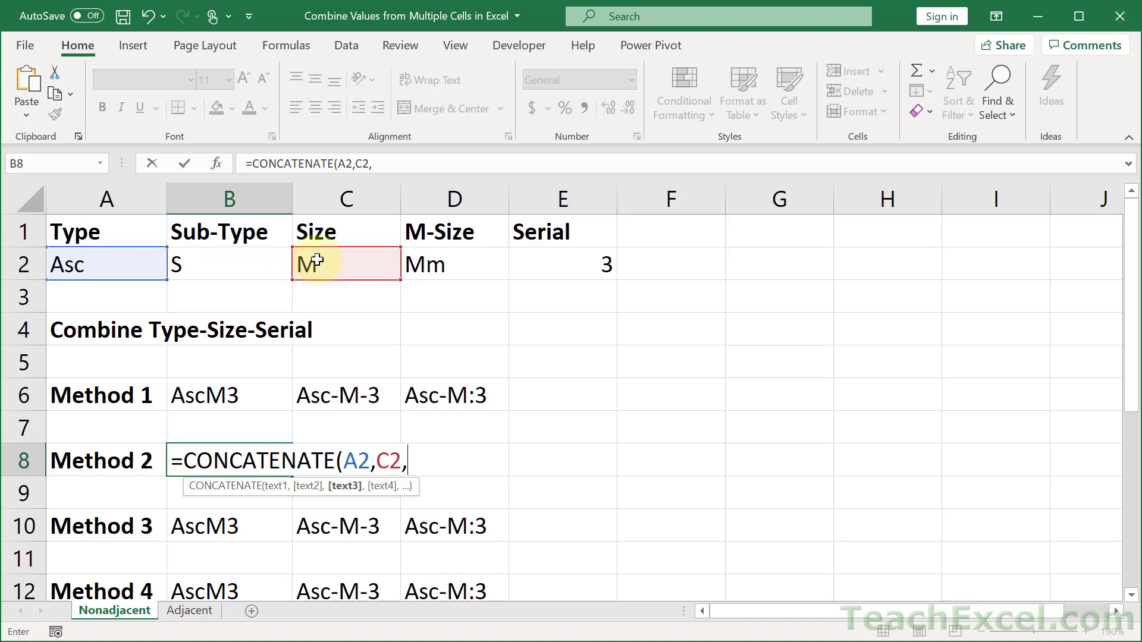
pyautogui.click(561, 266)
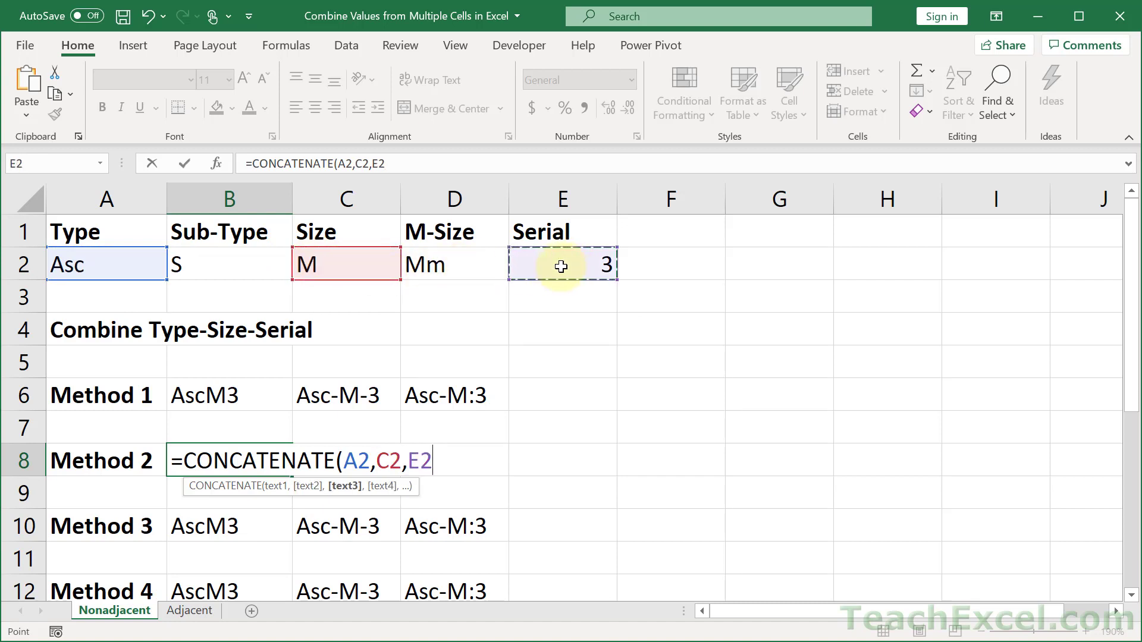
pyautogui.press('Return')
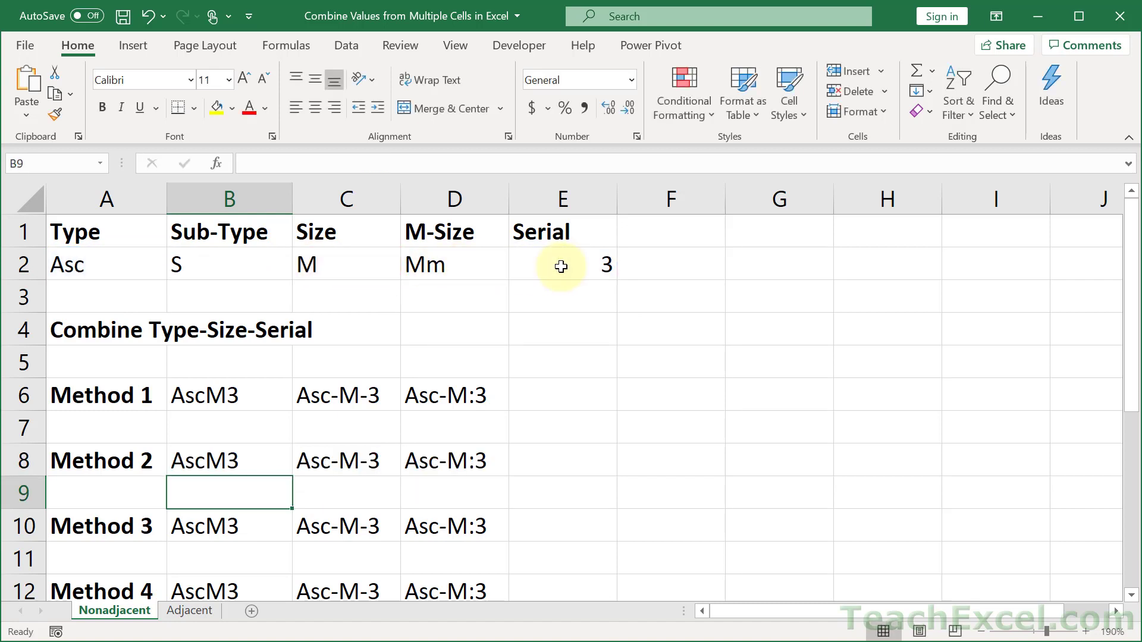
# - Examine the hyphen separator argument in the Method 2 formula in C8, leaving the formula as it is
pyautogui.doubleClick(327, 461)
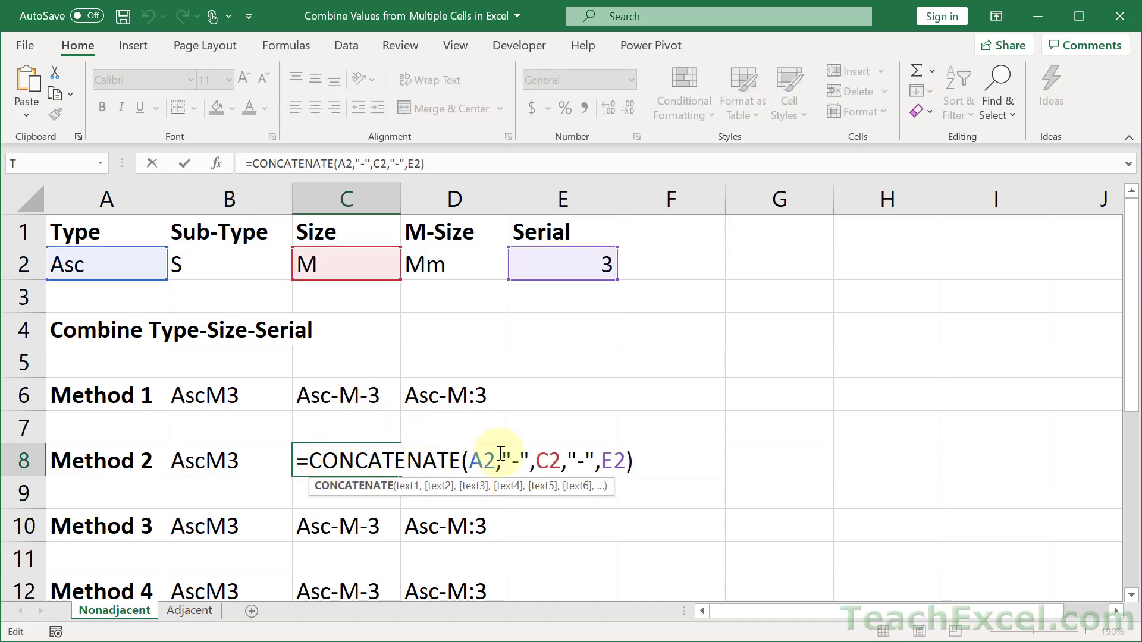
pyautogui.moveTo(502, 461); pyautogui.dragTo(528, 462)
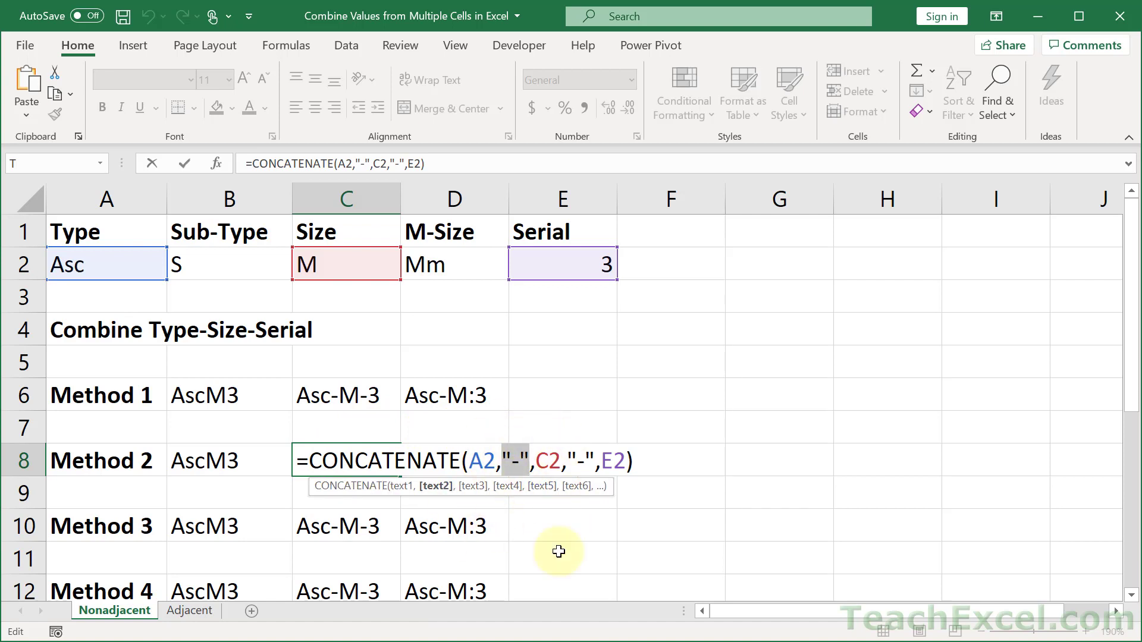
pyautogui.press('Escape')
# - Clear cell C8 and rebuild its Method 2 formula with hyphen separators as =CONCATENATE(A2,"-",C2,"-",E2)
pyautogui.press('Delete')
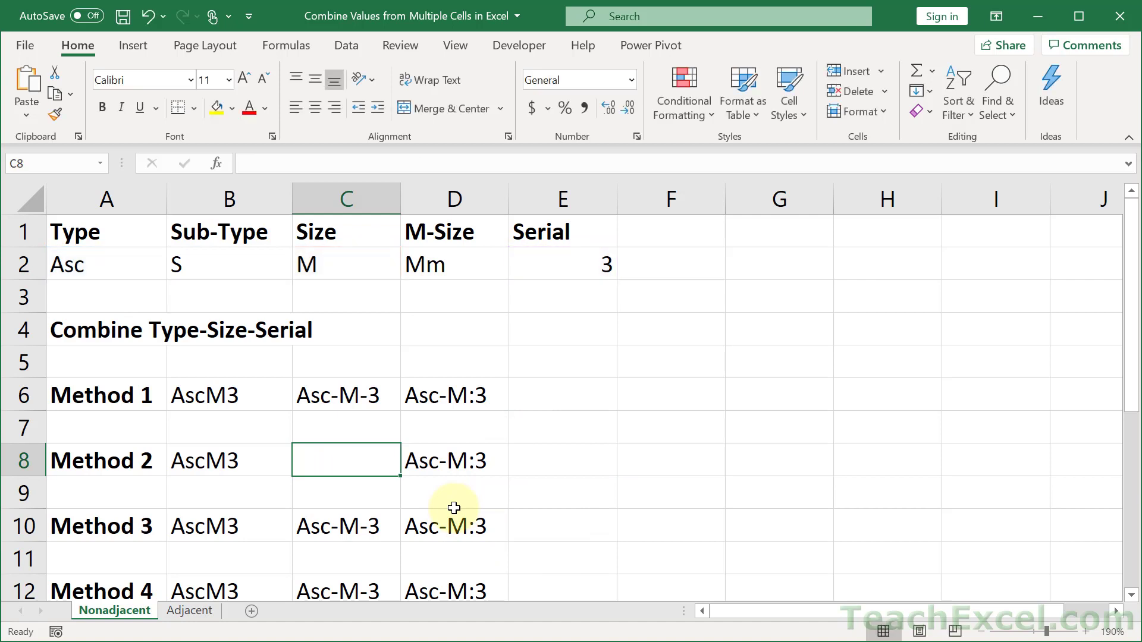
pyautogui.write('=conc')
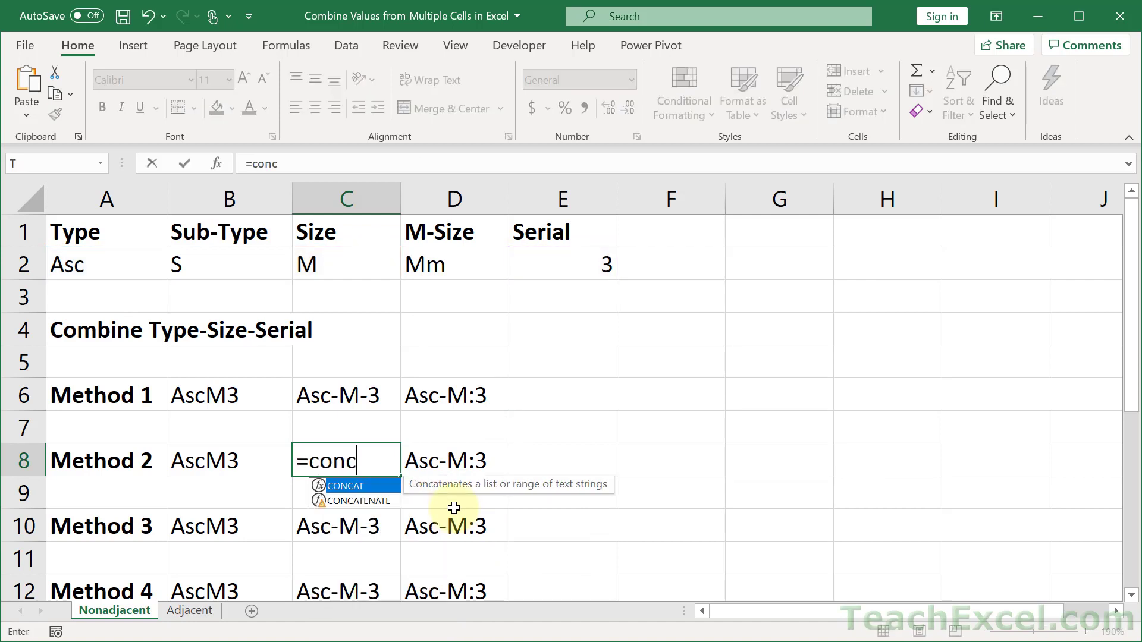
pyautogui.press('Down')
pyautogui.press('Tab')
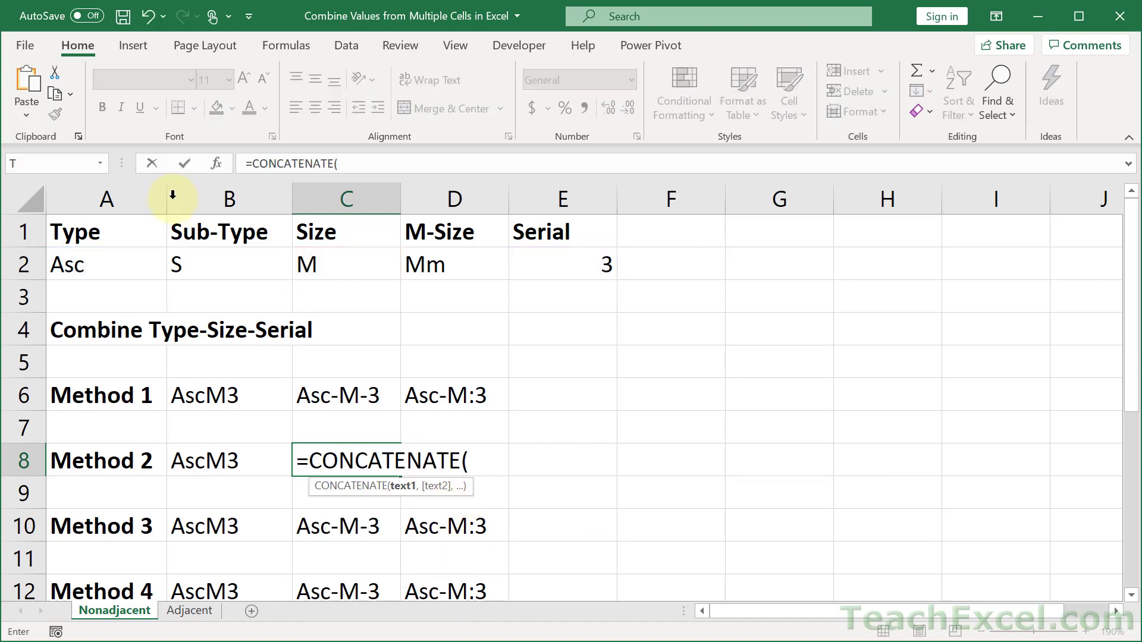
pyautogui.click(108, 261)
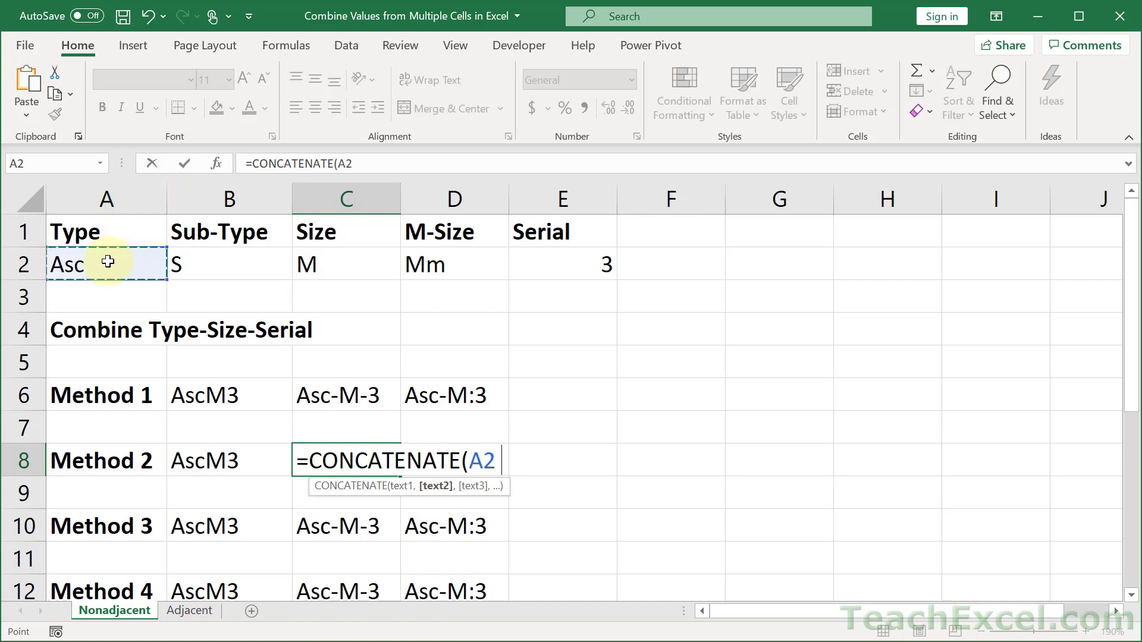
pyautogui.write(',"-')
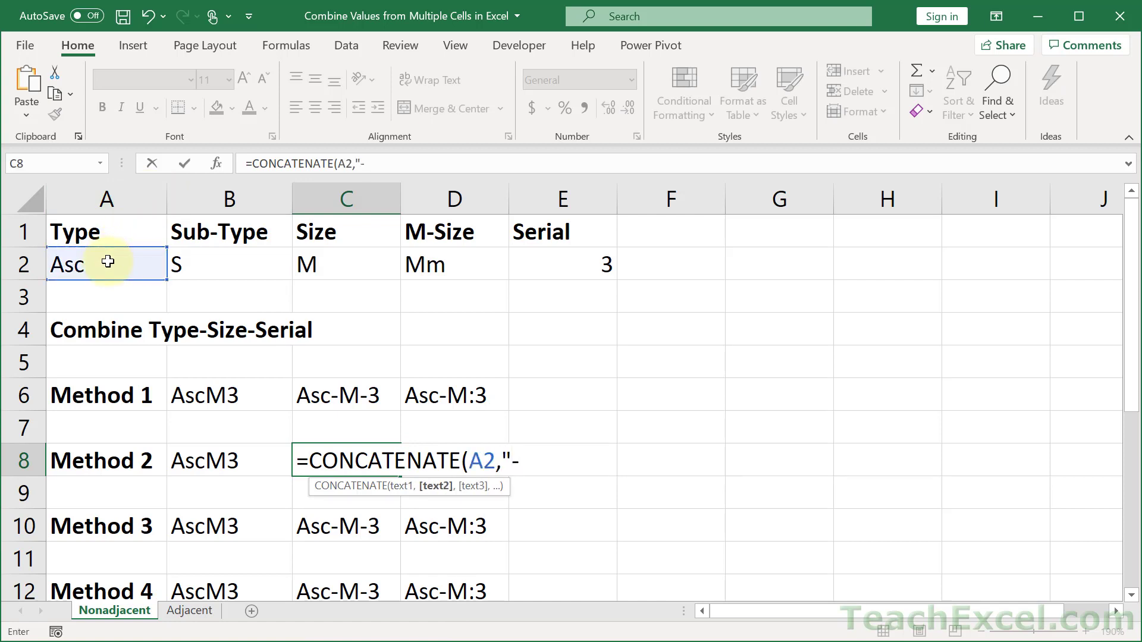
pyautogui.write('",')
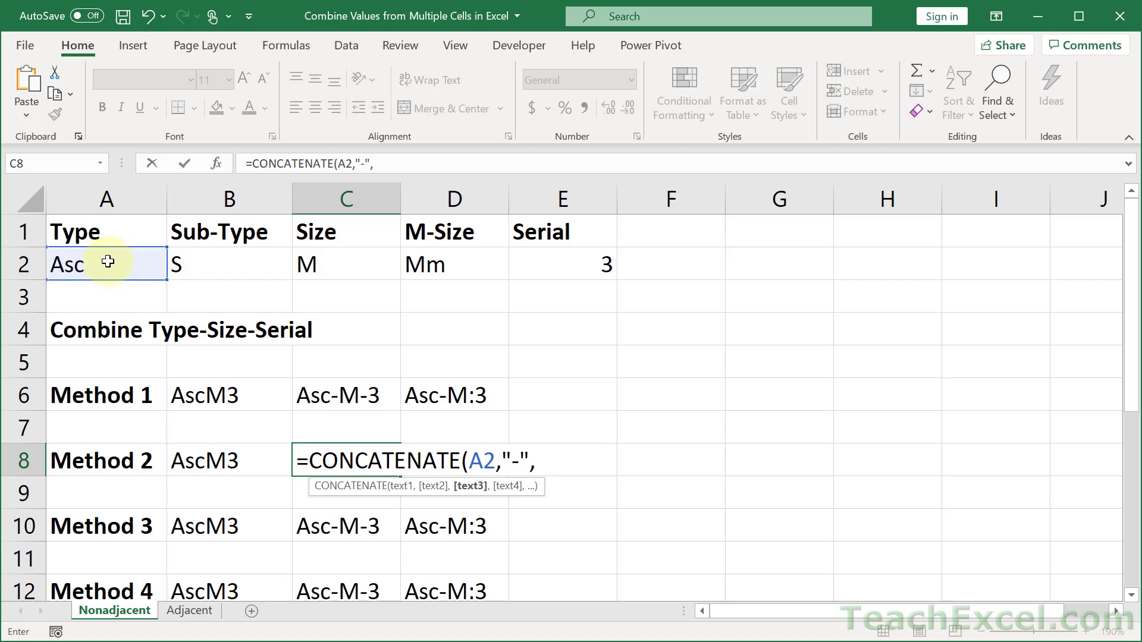
pyautogui.click(318, 262)
pyautogui.write(',')
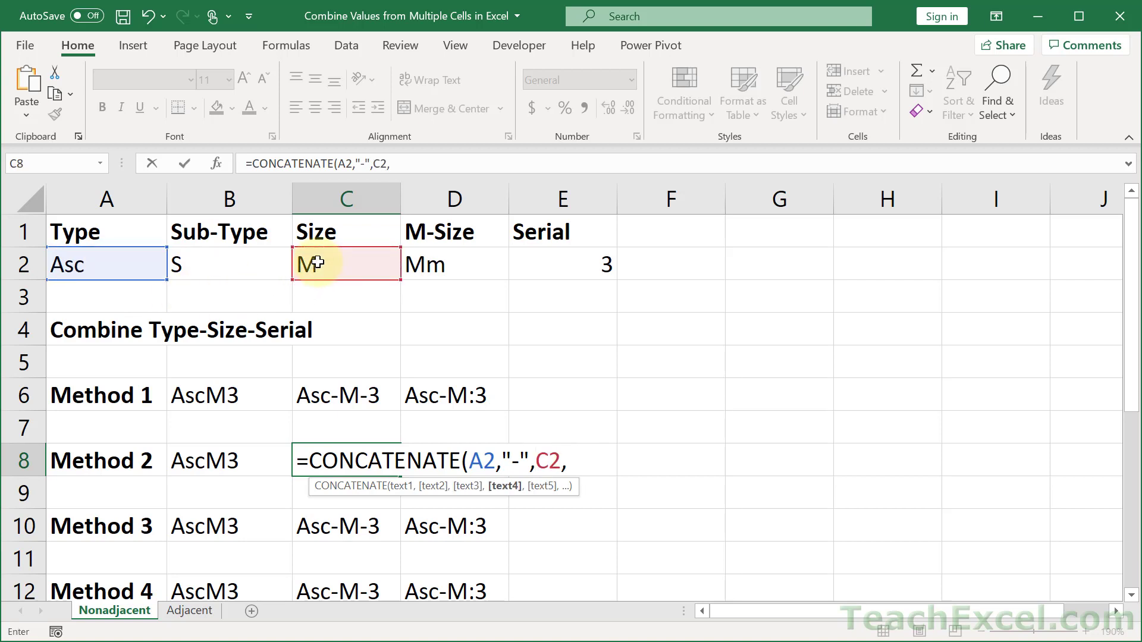
pyautogui.write('"-",')
pyautogui.click(535, 266)
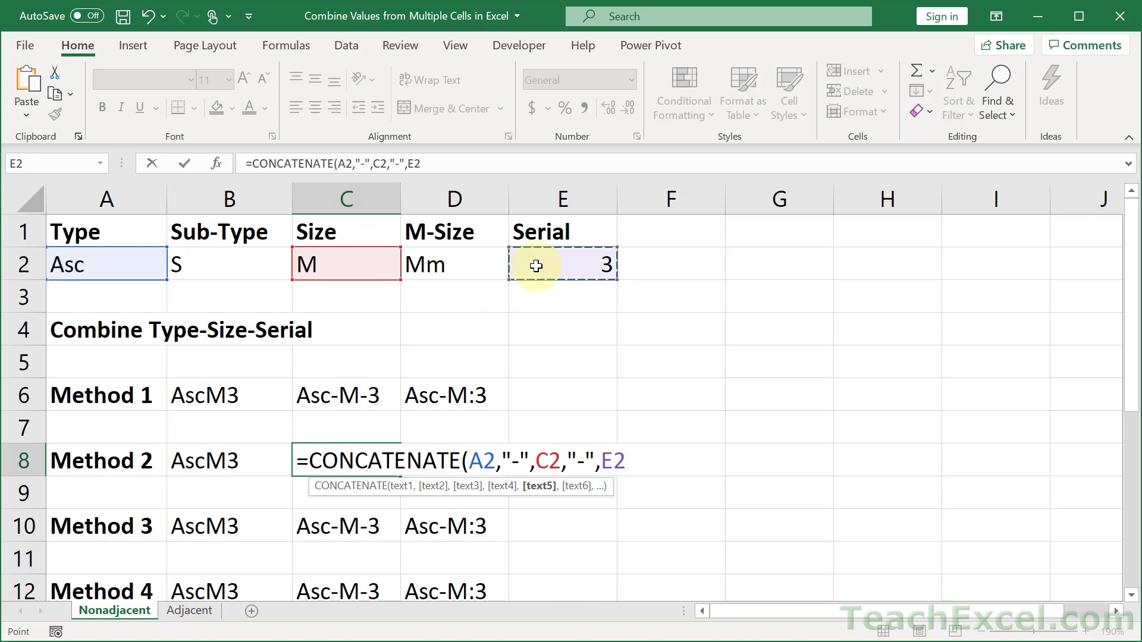
pyautogui.write(')')
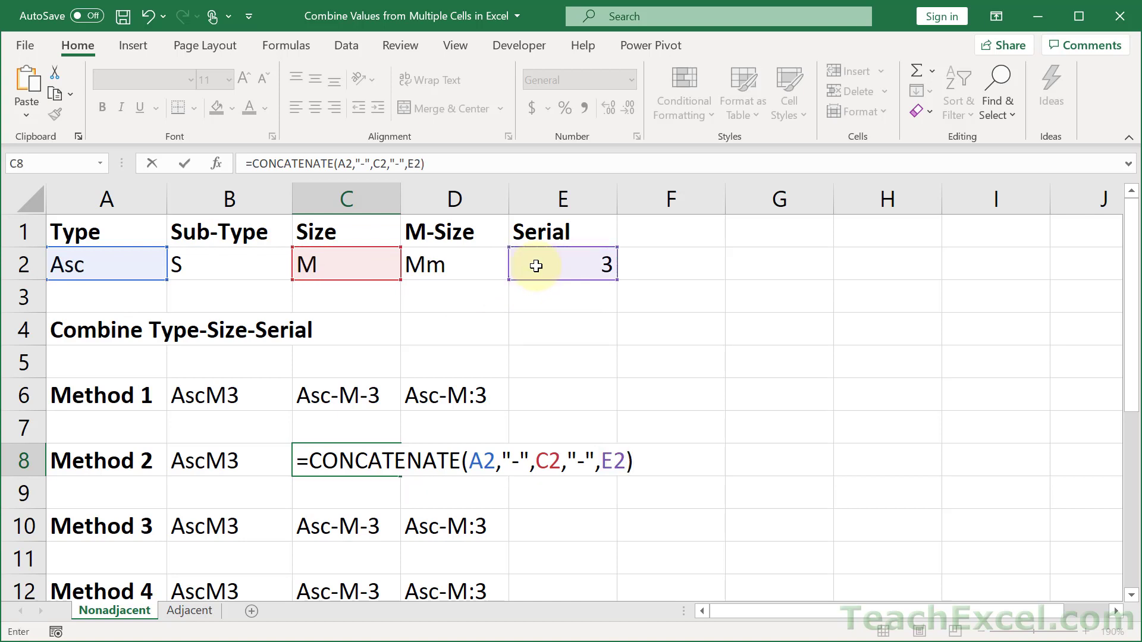
pyautogui.press('Return')
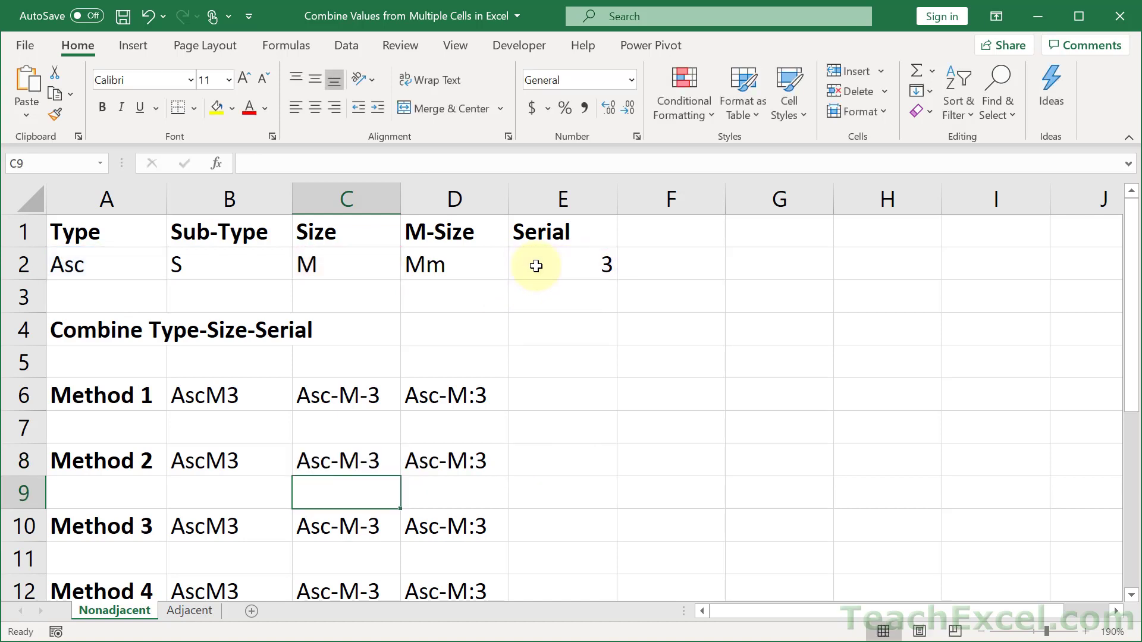
# - Examine the Method 2 formula in D8 and the Method 3 CONCAT formula in B10 without changing either
pyautogui.doubleClick(431, 465)
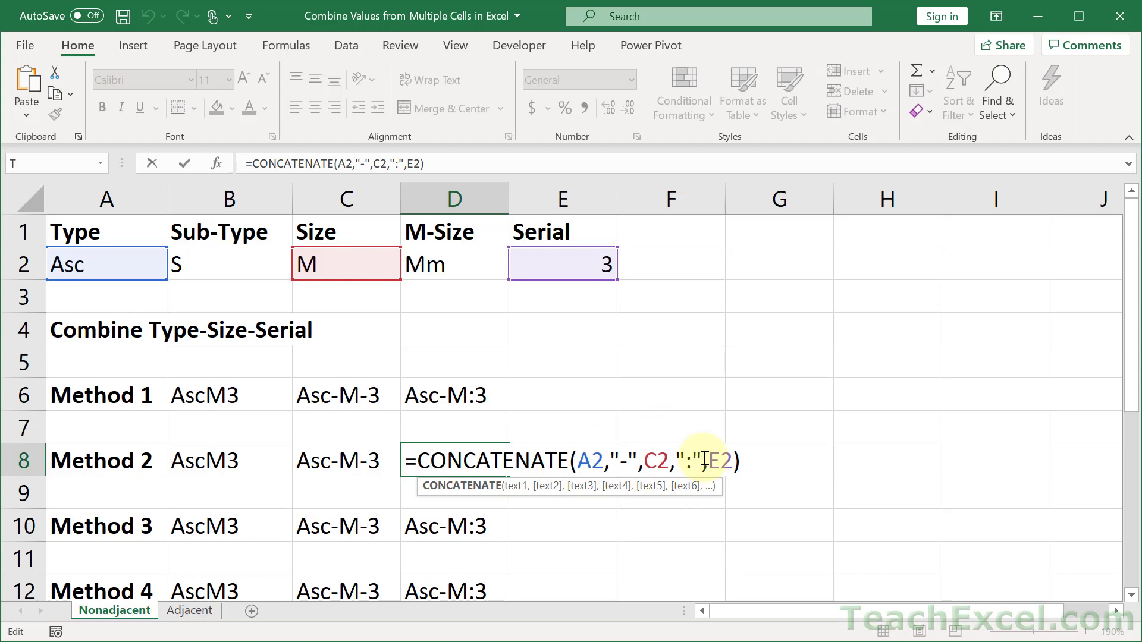
pyautogui.press('Return')
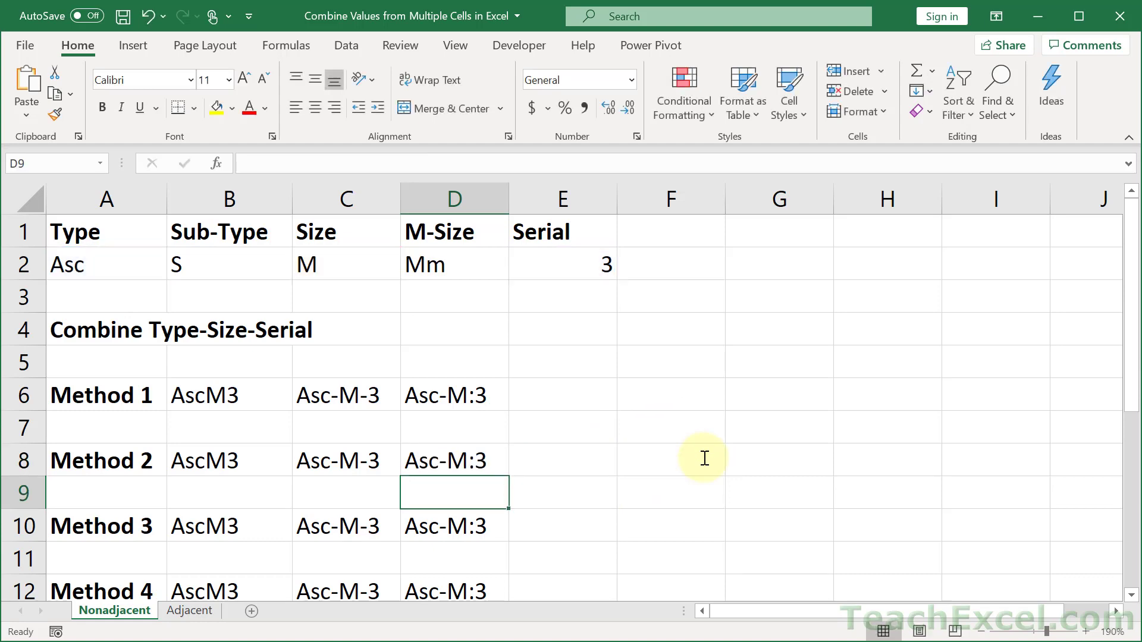
pyautogui.click(1132, 596)
pyautogui.click(1132, 596)
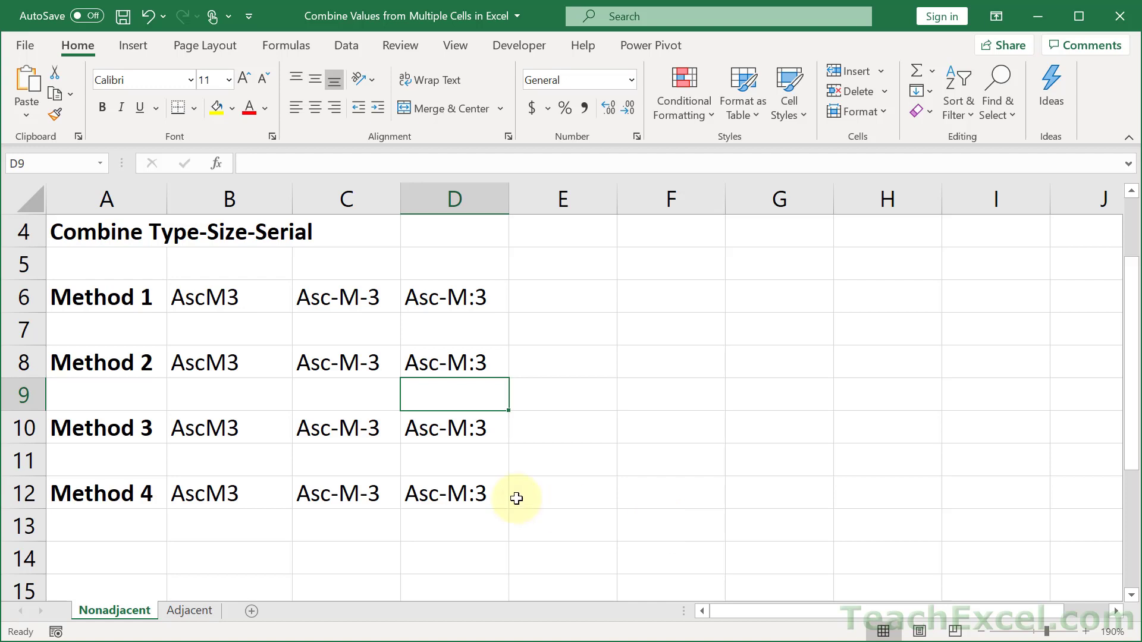
pyautogui.doubleClick(219, 430)
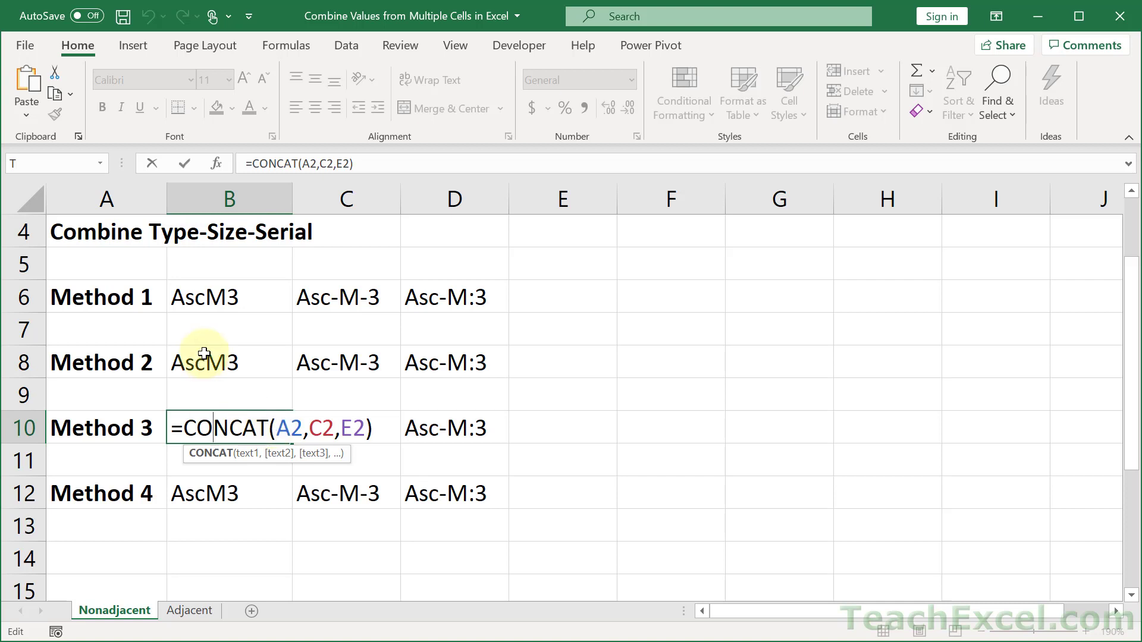
pyautogui.scroll(1, 204, 353)
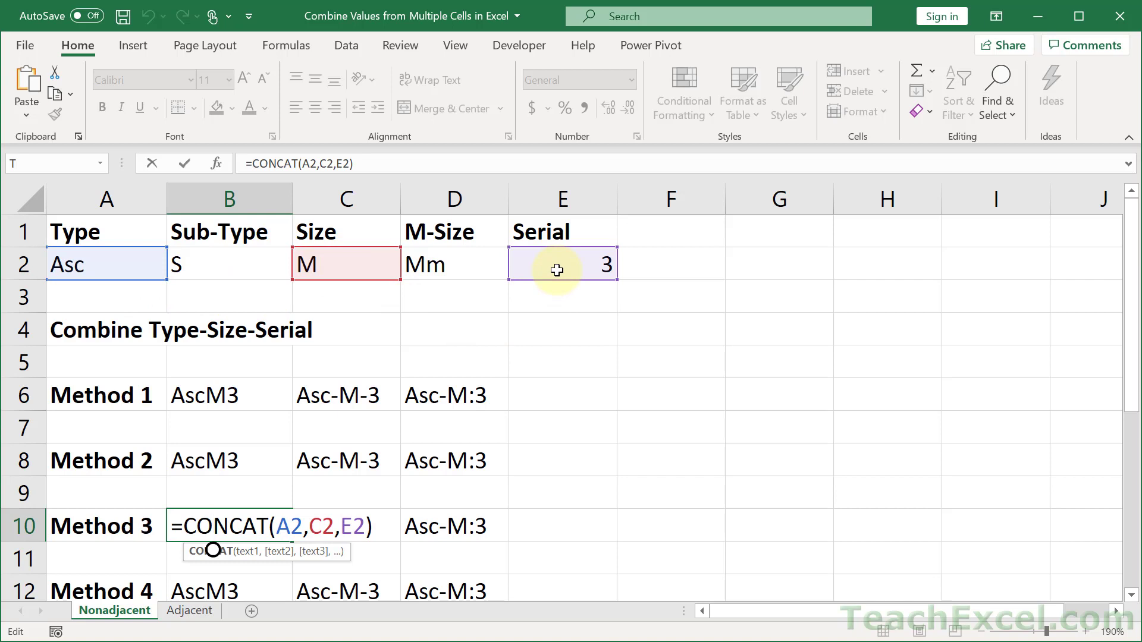
pyautogui.press('Escape')
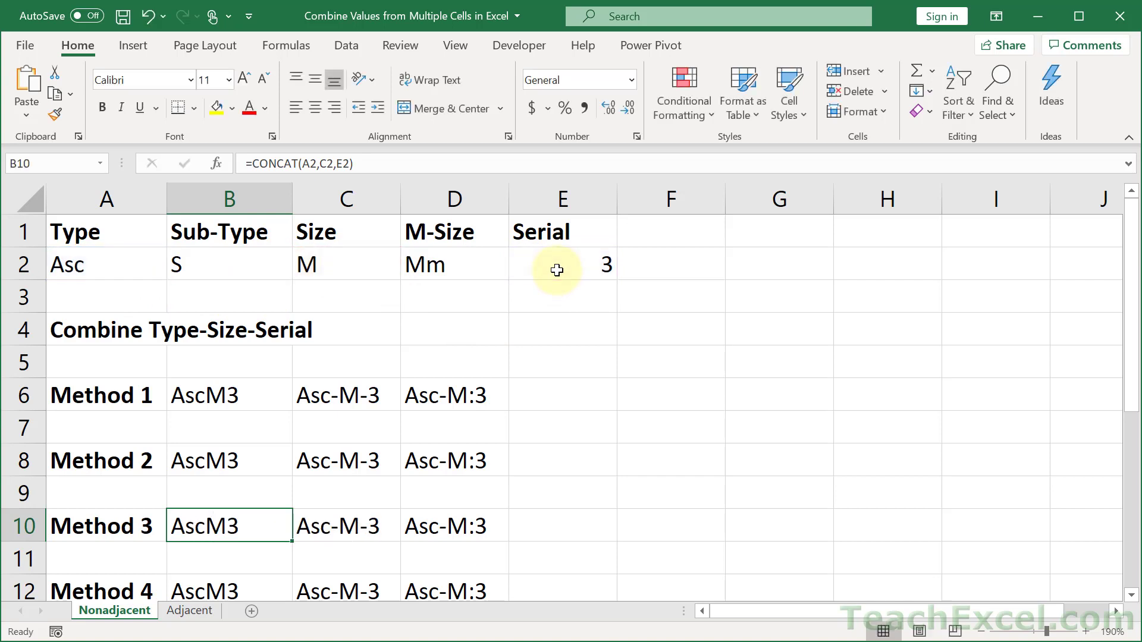
# - Examine the separator arguments in the Method 3 CONCAT formulas in C10 and D10
pyautogui.doubleClick(355, 525)
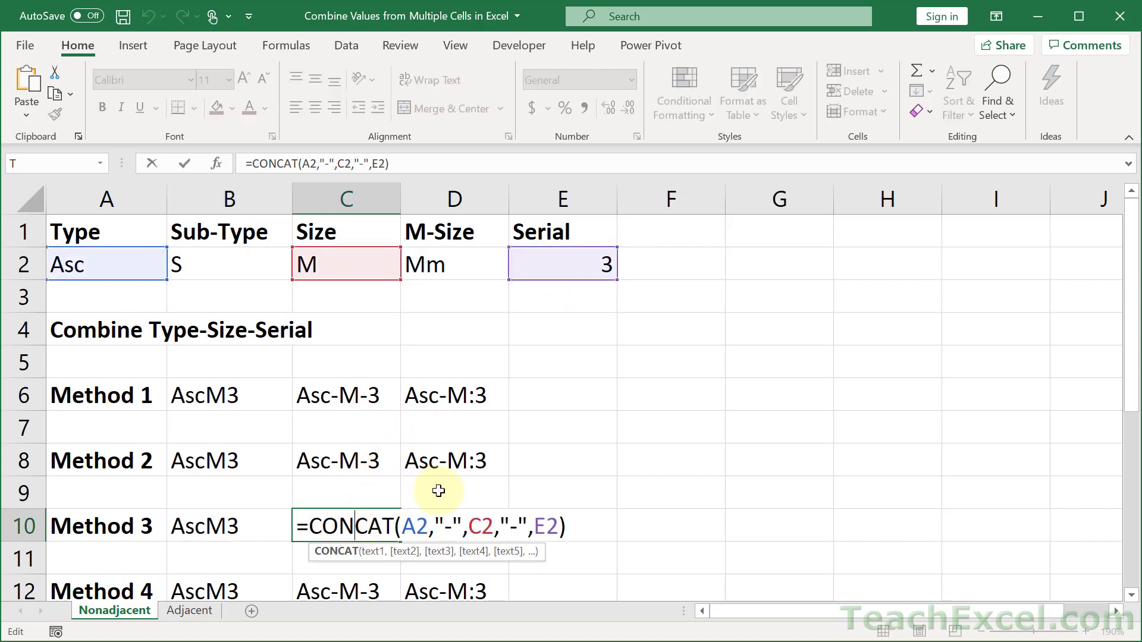
pyautogui.press('Escape')
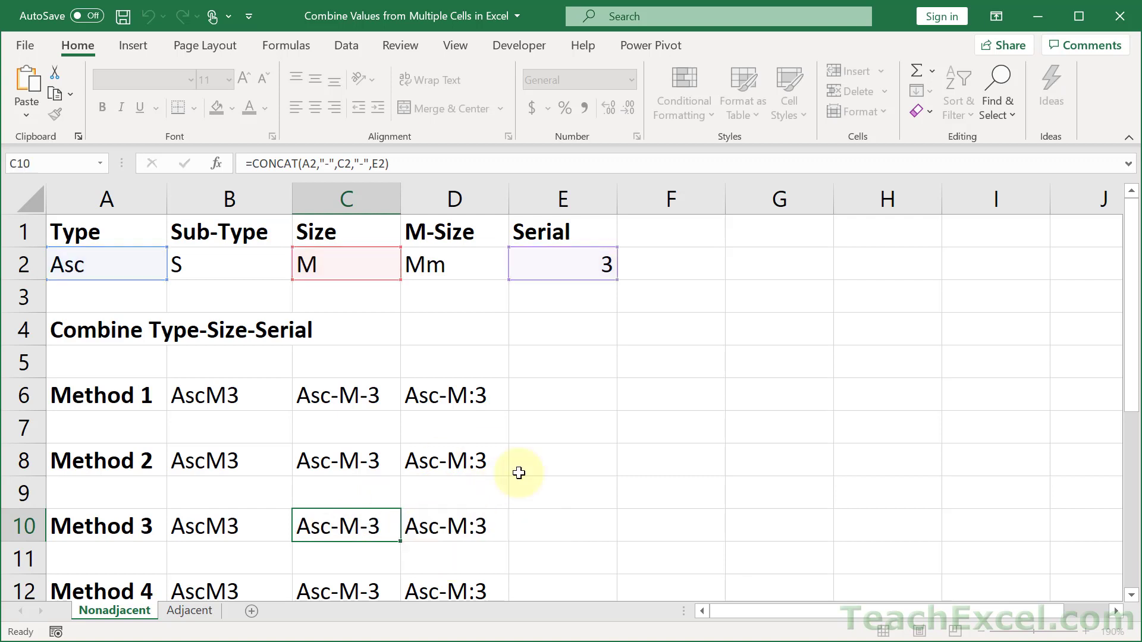
pyautogui.doubleClick(466, 527)
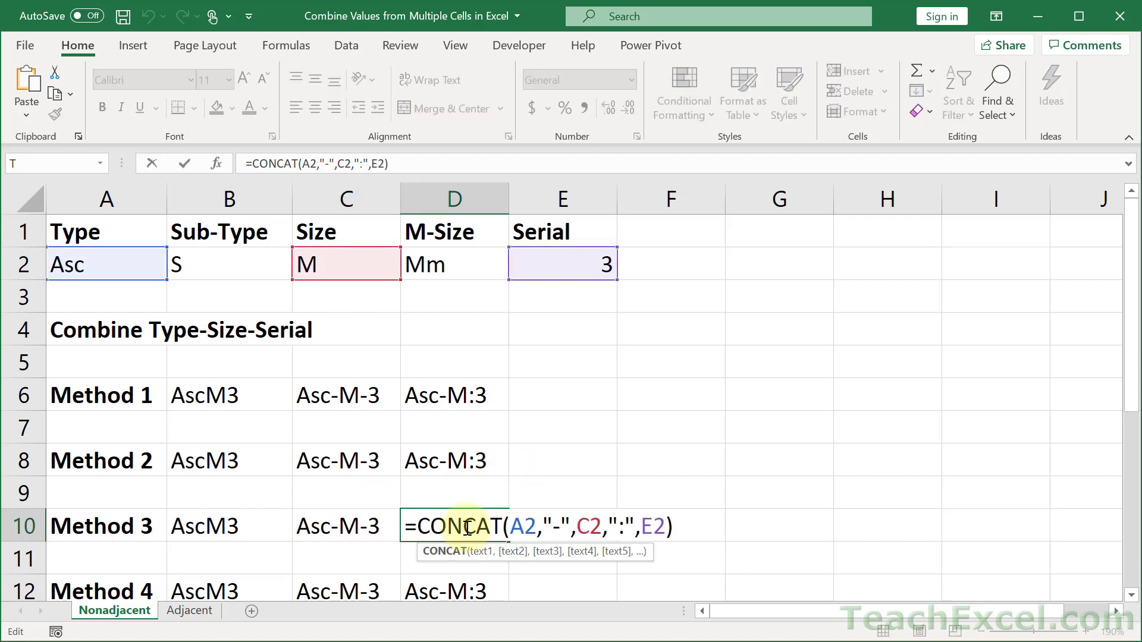
pyautogui.click(621, 526)
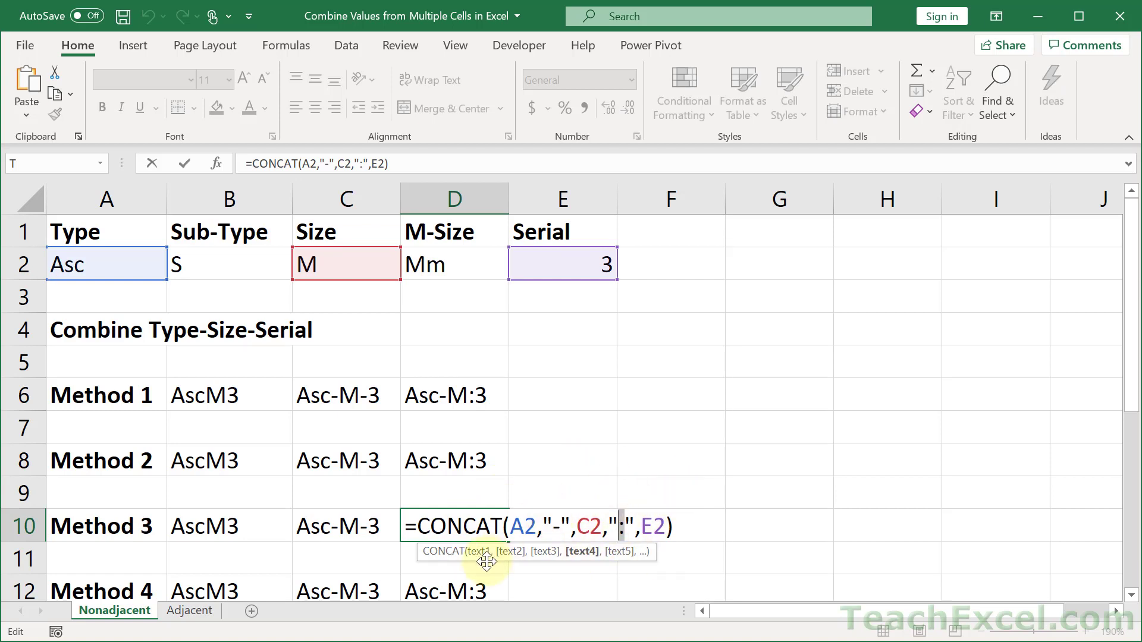
# - Add "&" as an extra text argument before the C2 reference in D10's CONCAT formula
pyautogui.click(575, 527)
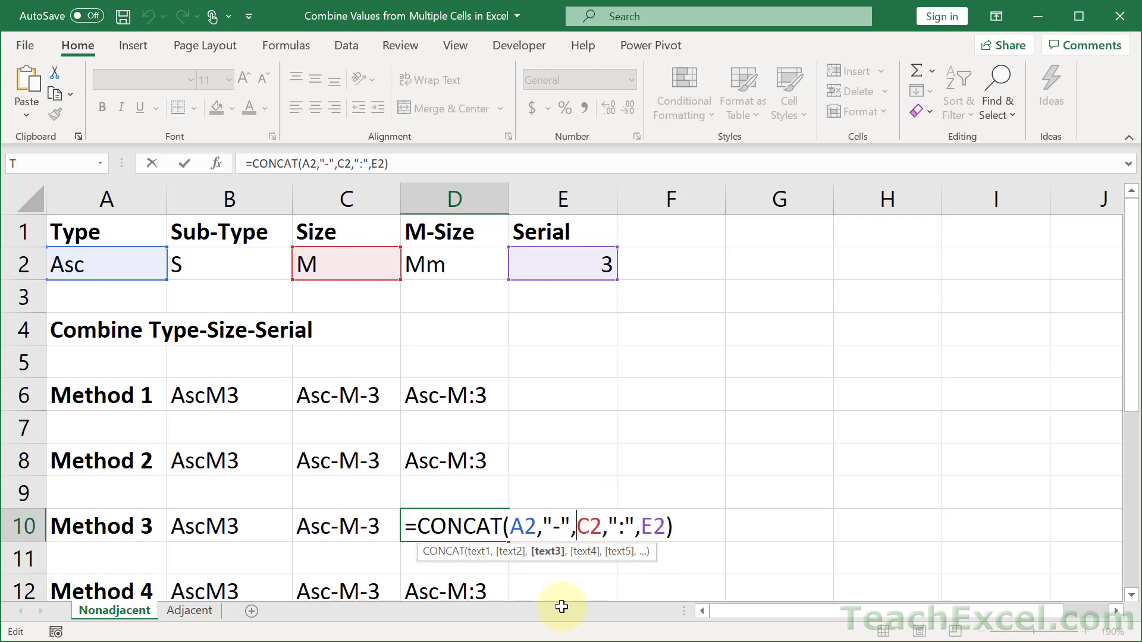
pyautogui.write('"')
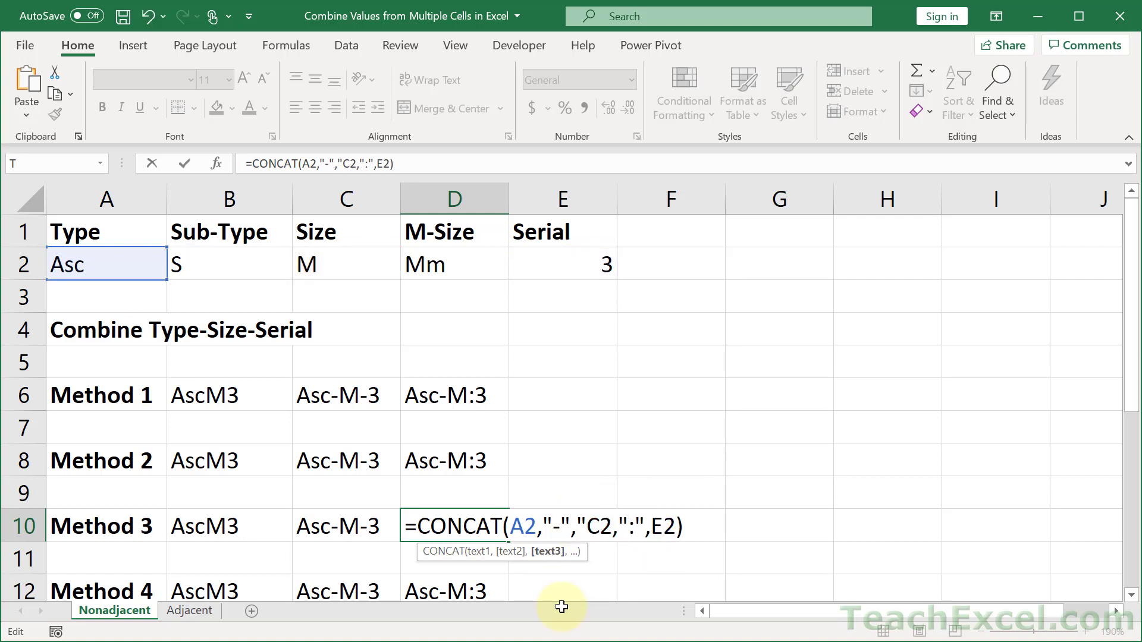
pyautogui.write('&"')
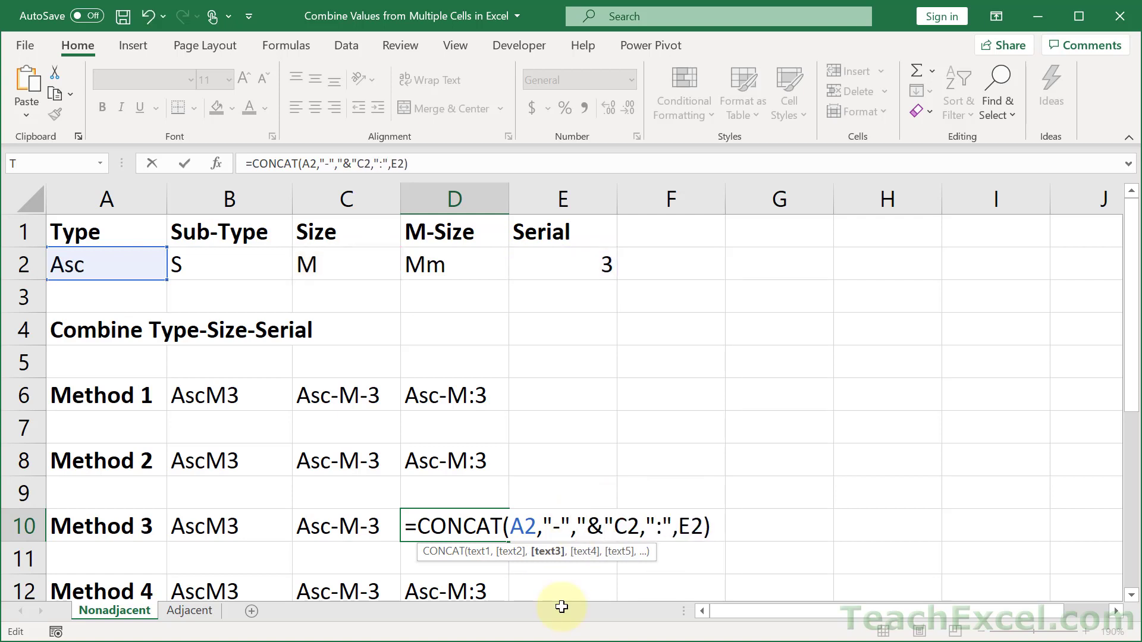
pyautogui.write(',')
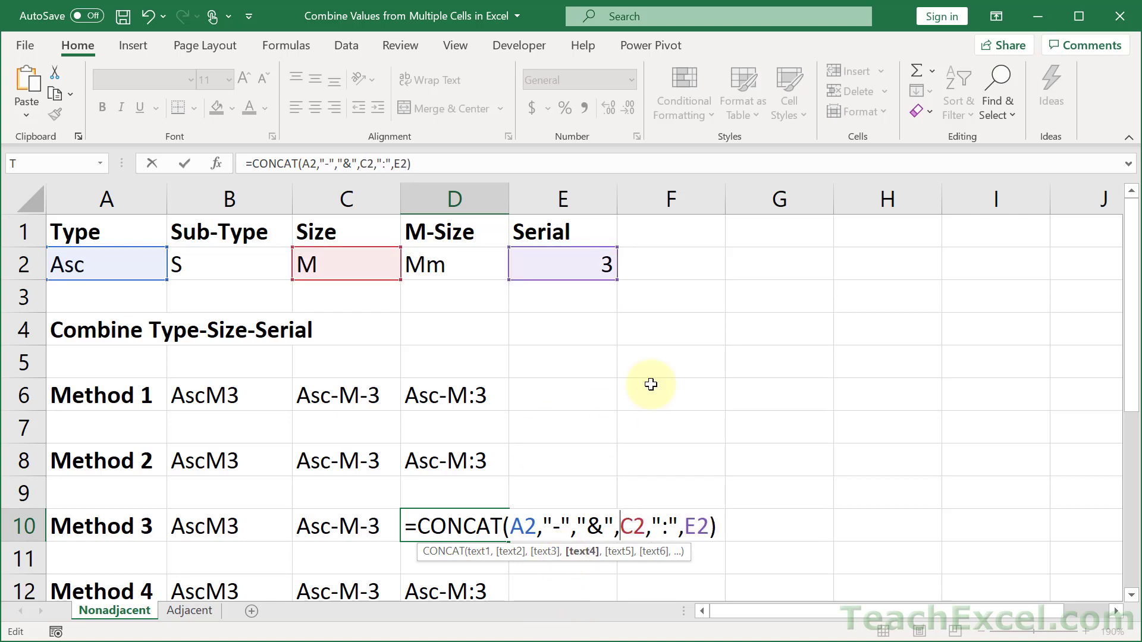
pyautogui.press('Return')
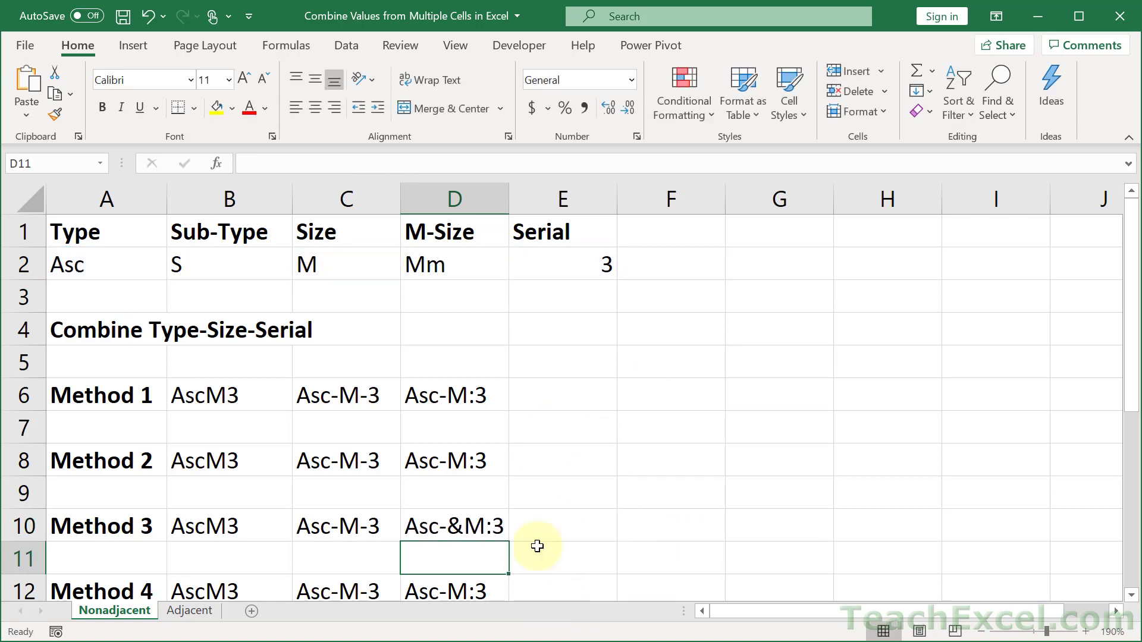
# - Remove the extra "&" text from D10's CONCAT formula
pyautogui.doubleClick(469, 525)
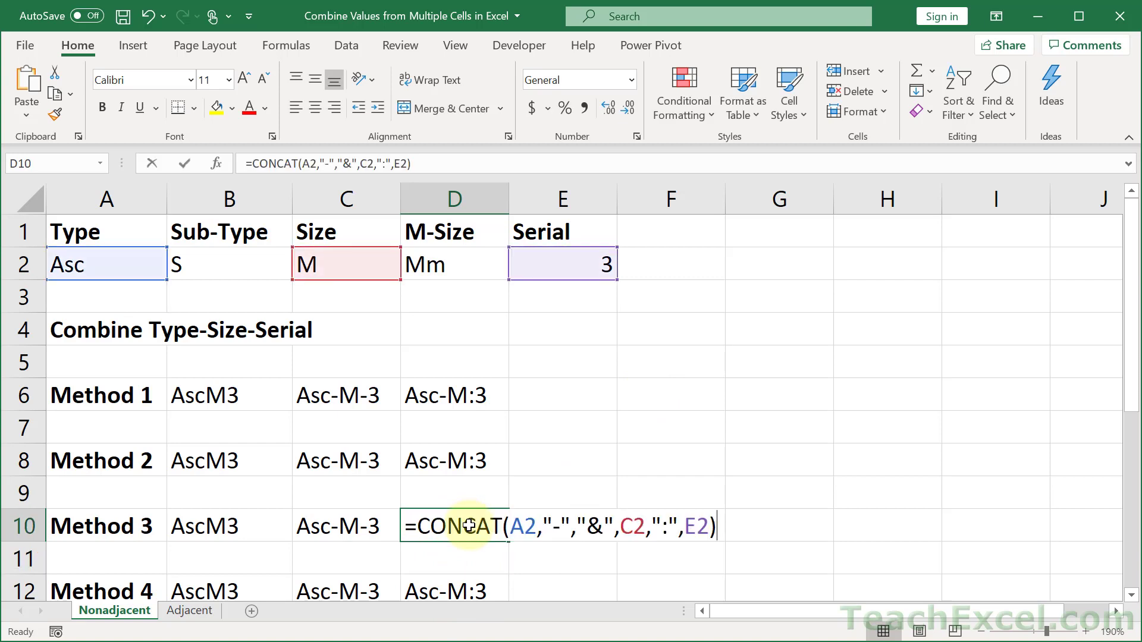
pyautogui.click(611, 520)
pyautogui.press('Delete')
pyautogui.press('BackSpace')
pyautogui.press('BackSpace')
pyautogui.press('BackSpace')
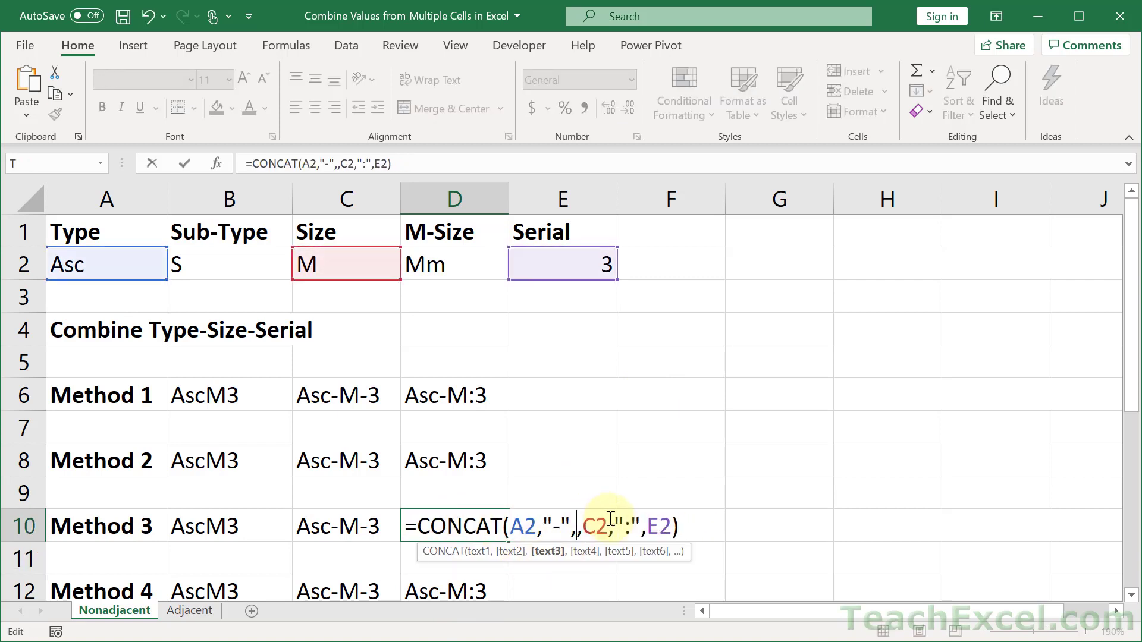
pyautogui.press('Return')
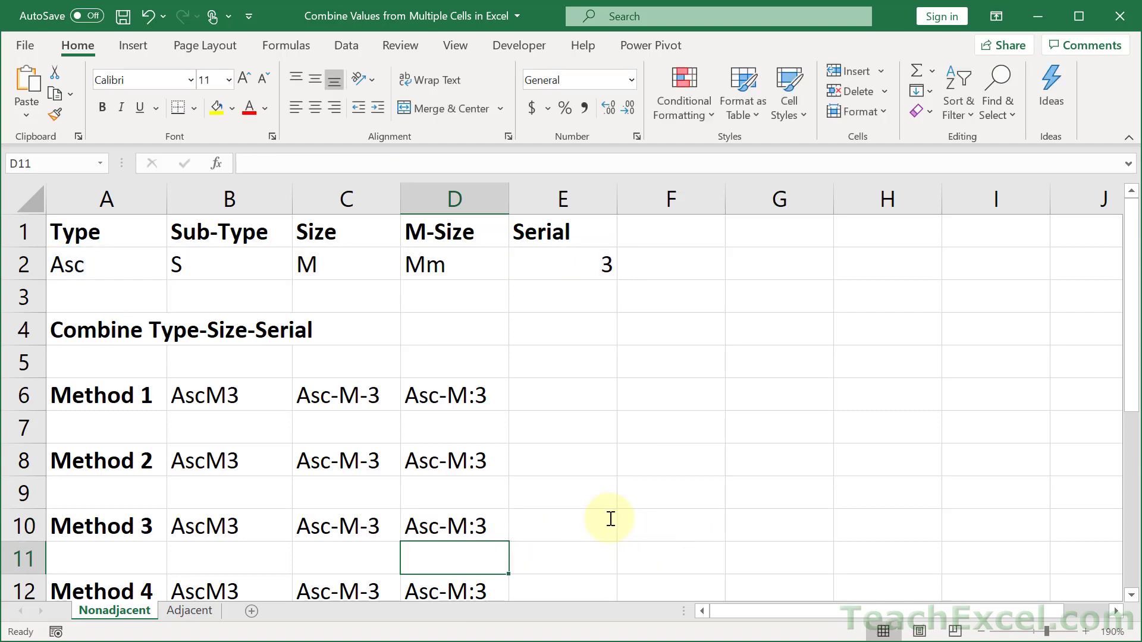
# - Clear B12 in the Method 4 row and start a TEXTJOIN formula with an empty string "" as the delimiter
pyautogui.scroll(-2, 338, 474)
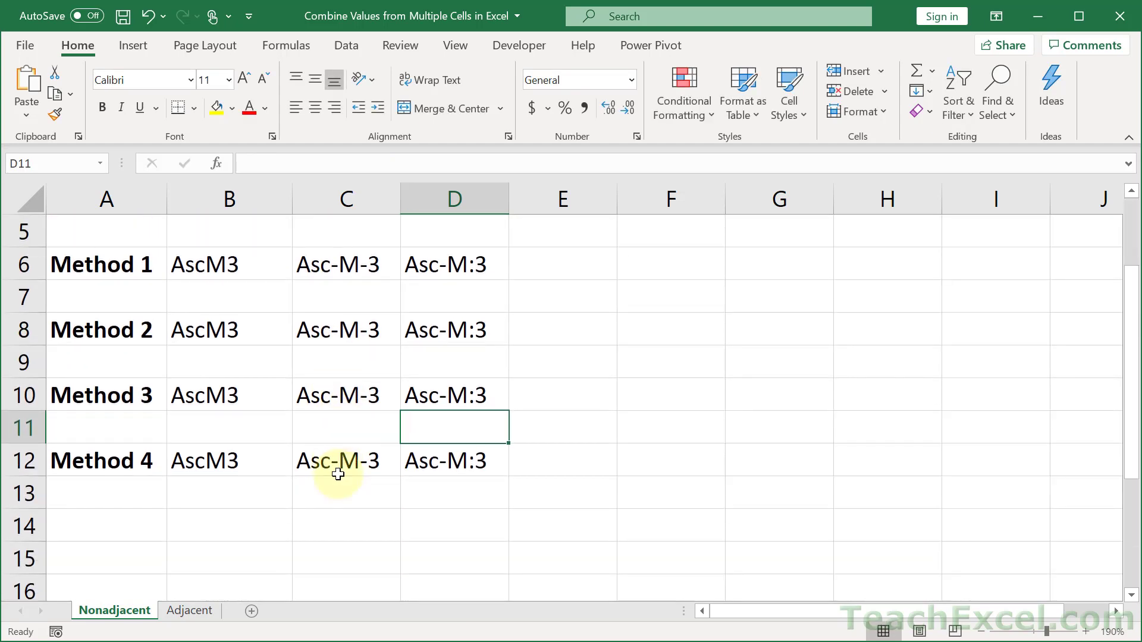
pyautogui.click(241, 464)
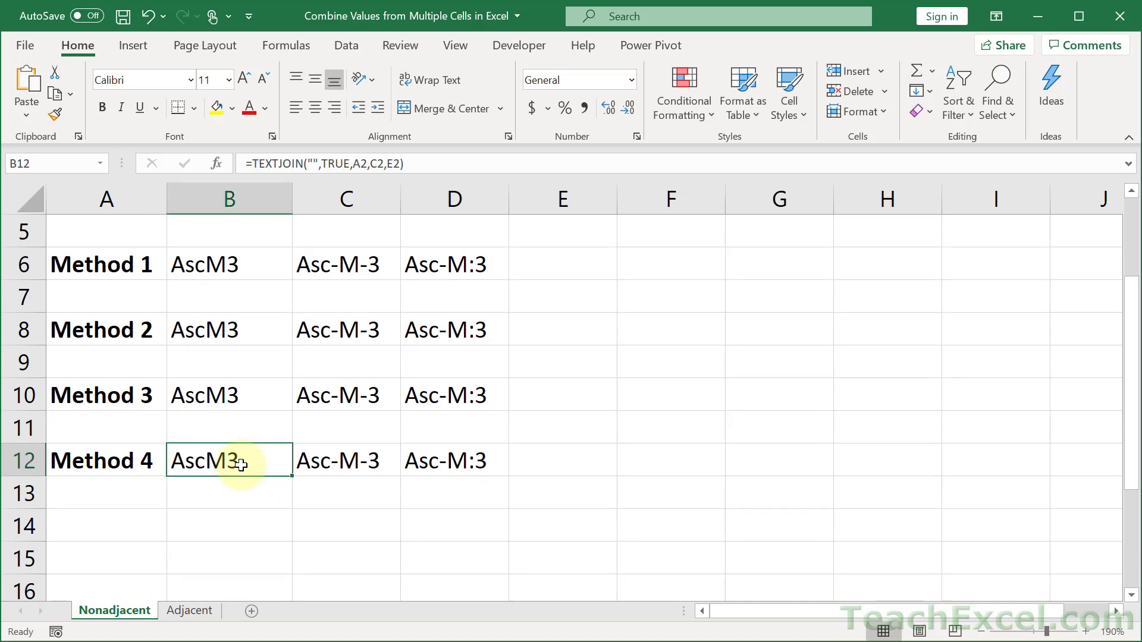
pyautogui.press('Delete')
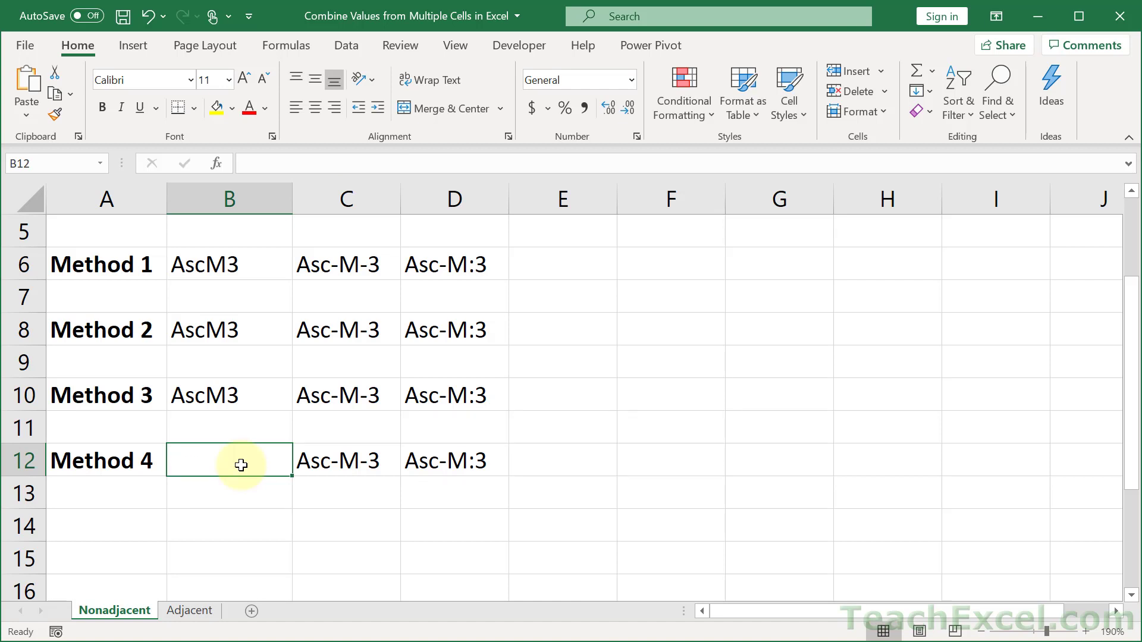
pyautogui.write('=textj')
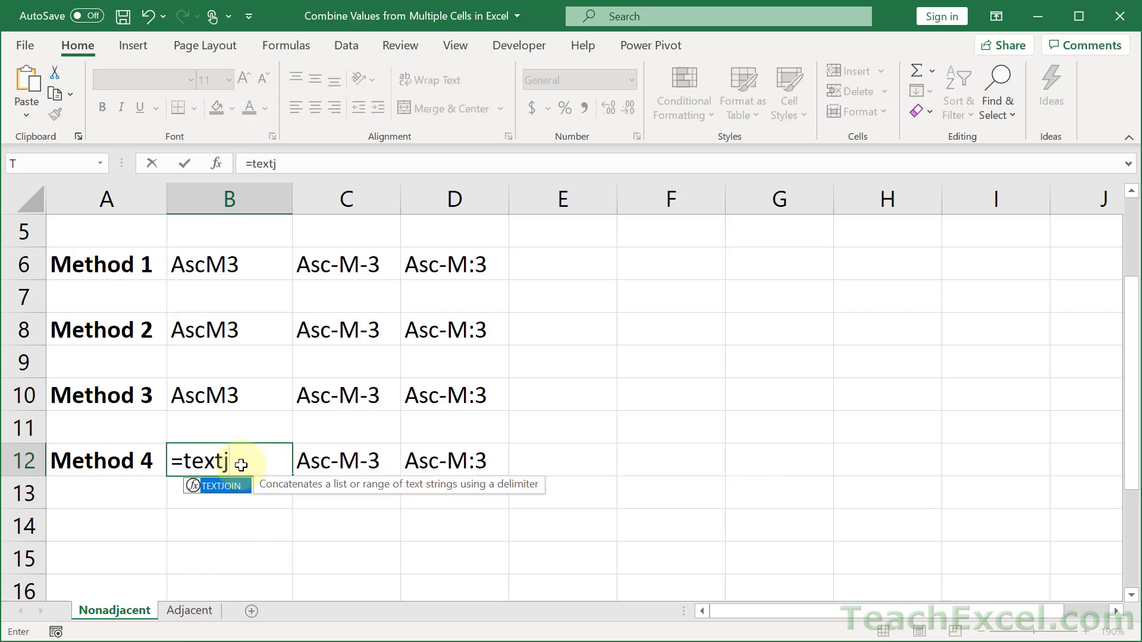
pyautogui.press('Tab')
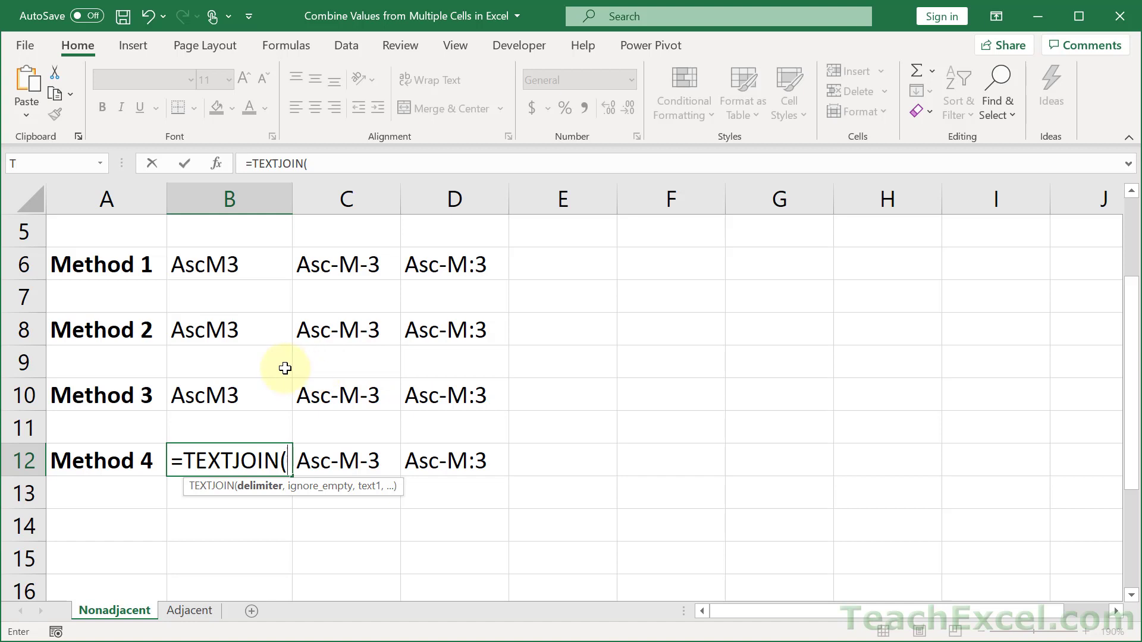
pyautogui.scroll(1, 285, 364)
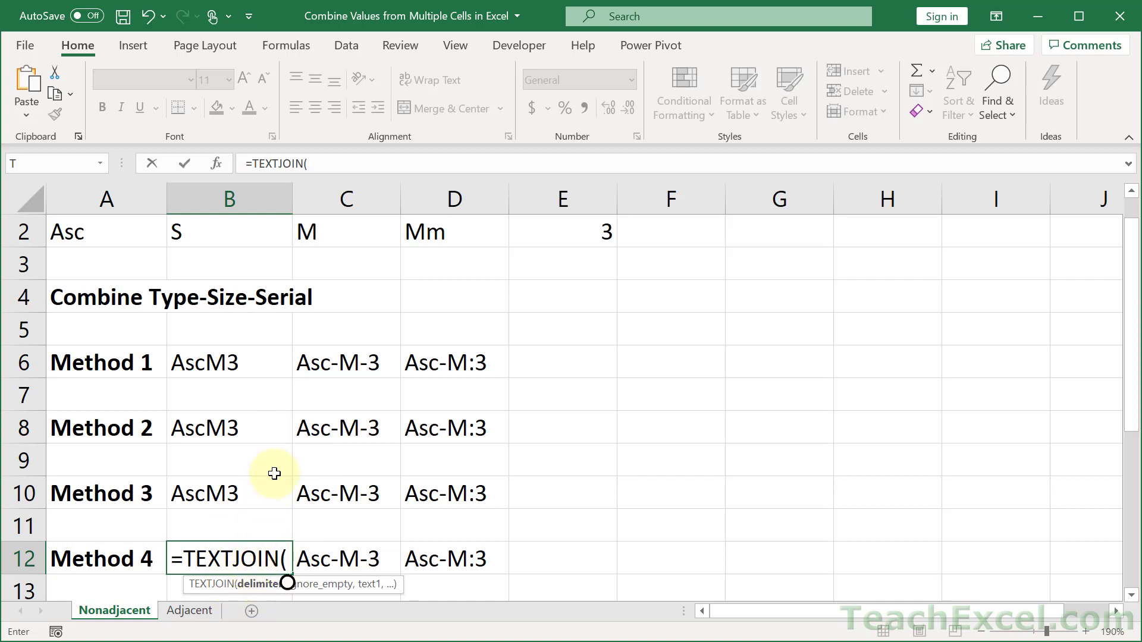
pyautogui.write('" ')
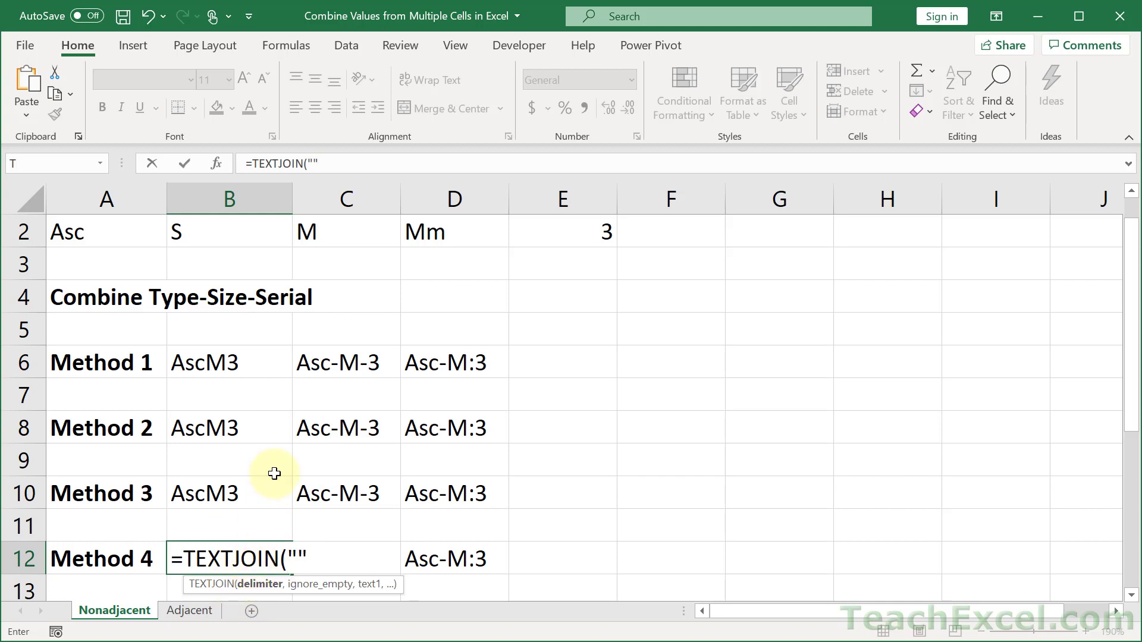
pyautogui.write(',')
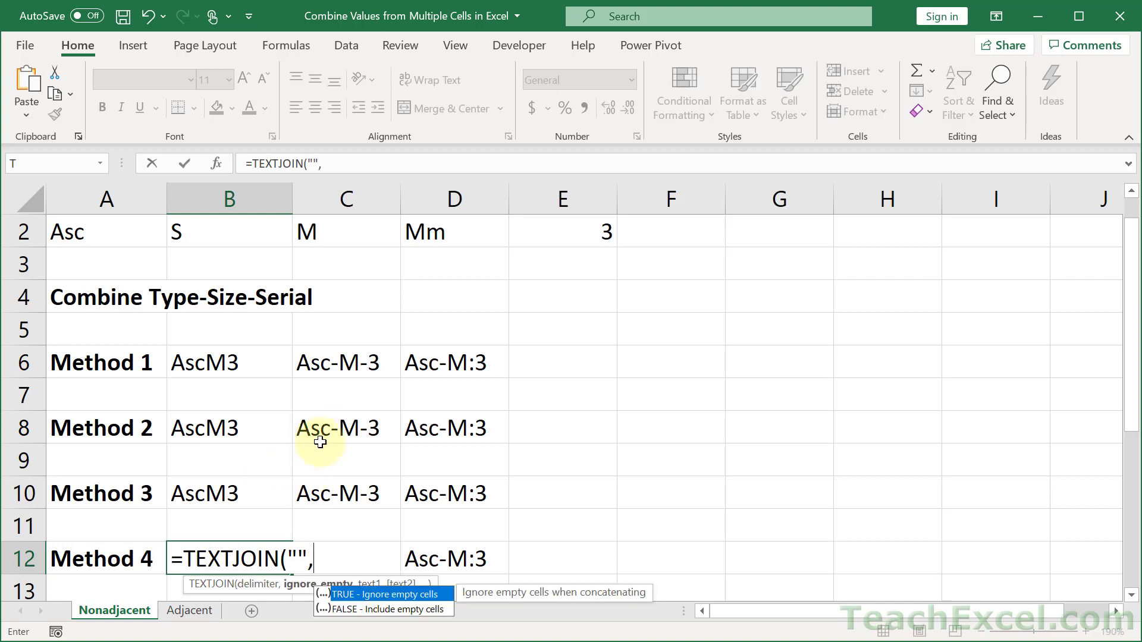
# - Set the ignore_empty argument of B12's TEXTJOIN formula to TRUE
pyautogui.scroll(-1, 331, 434)
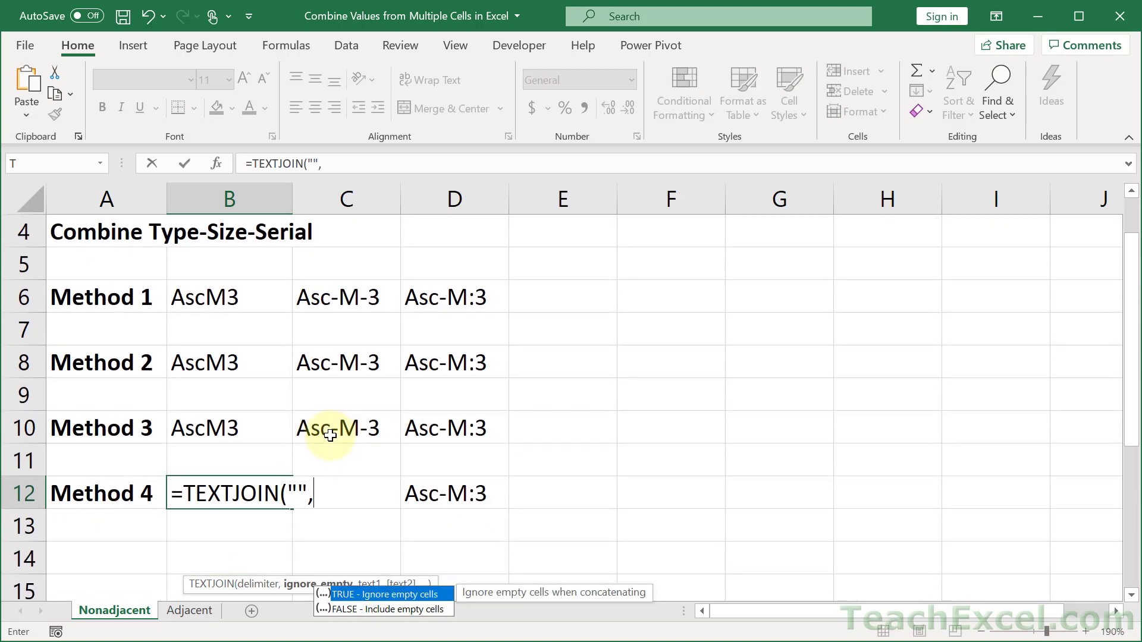
pyautogui.click(304, 492)
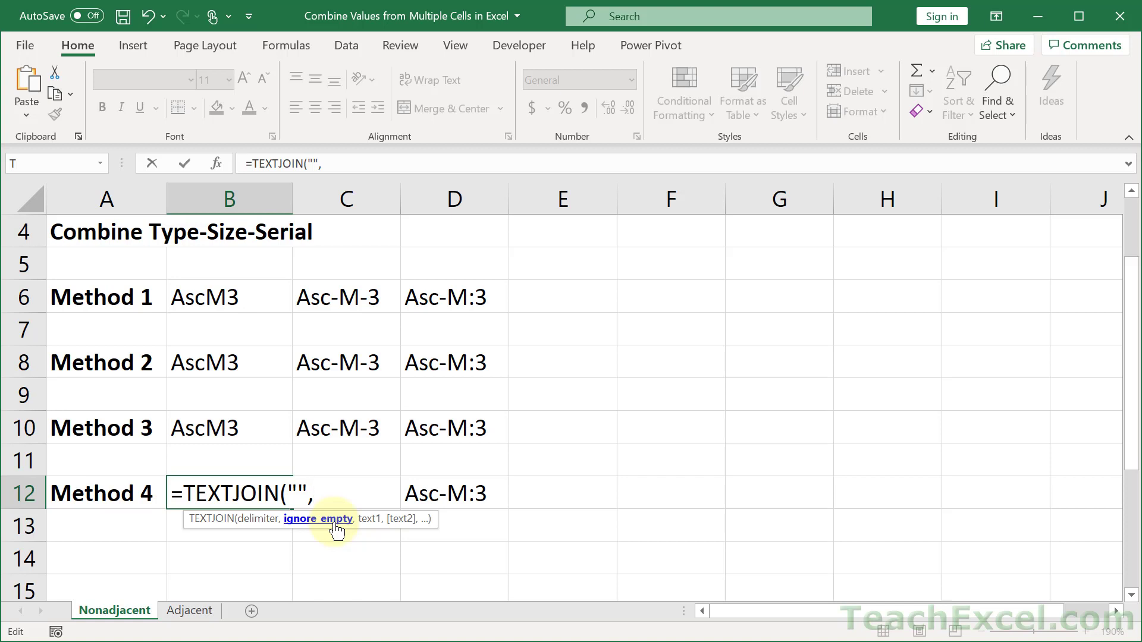
pyautogui.write('tr')
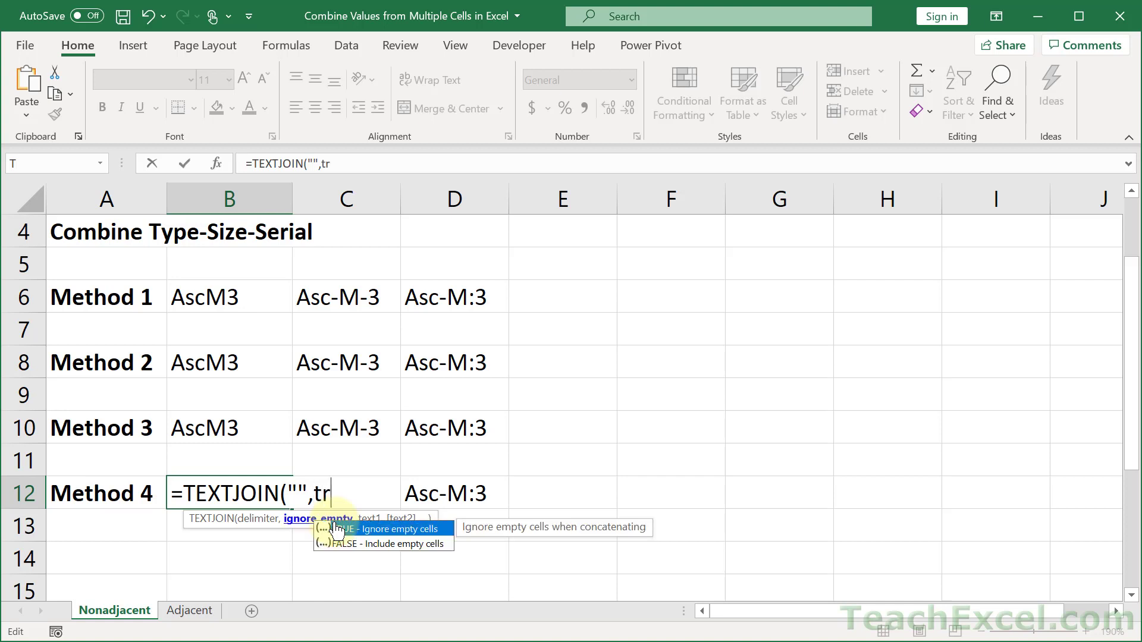
pyautogui.write('ue,')
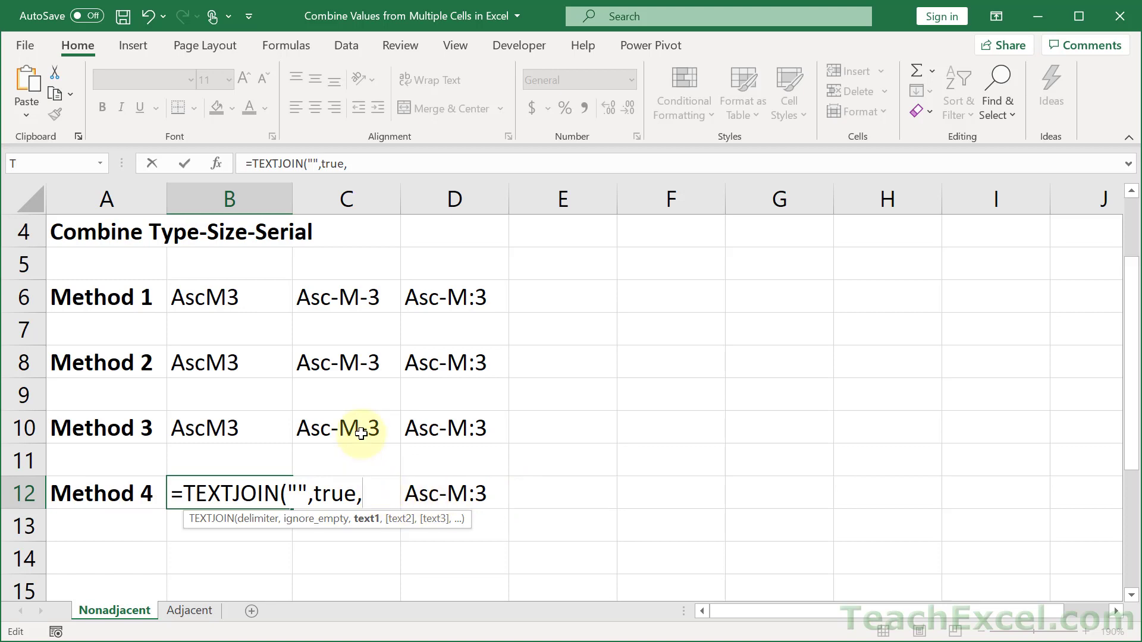
# - Complete B12's TEXTJOIN formula with A2, C2 and E2 as the text arguments
pyautogui.scroll(2, 361, 434)
pyautogui.click(116, 264)
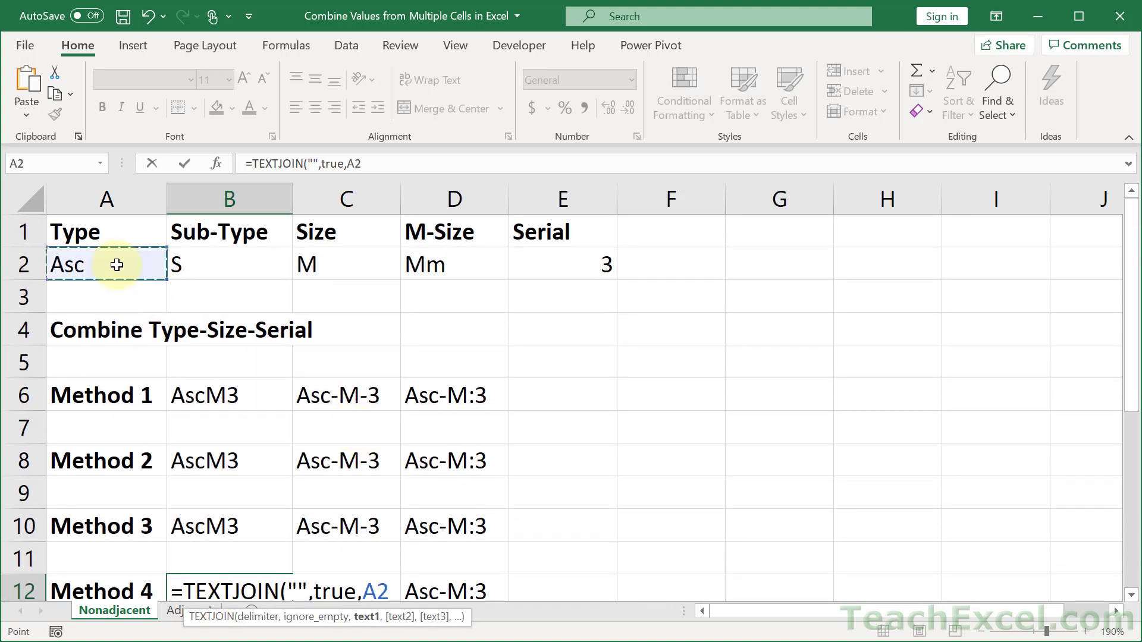
pyautogui.write(',')
pyautogui.click(335, 266)
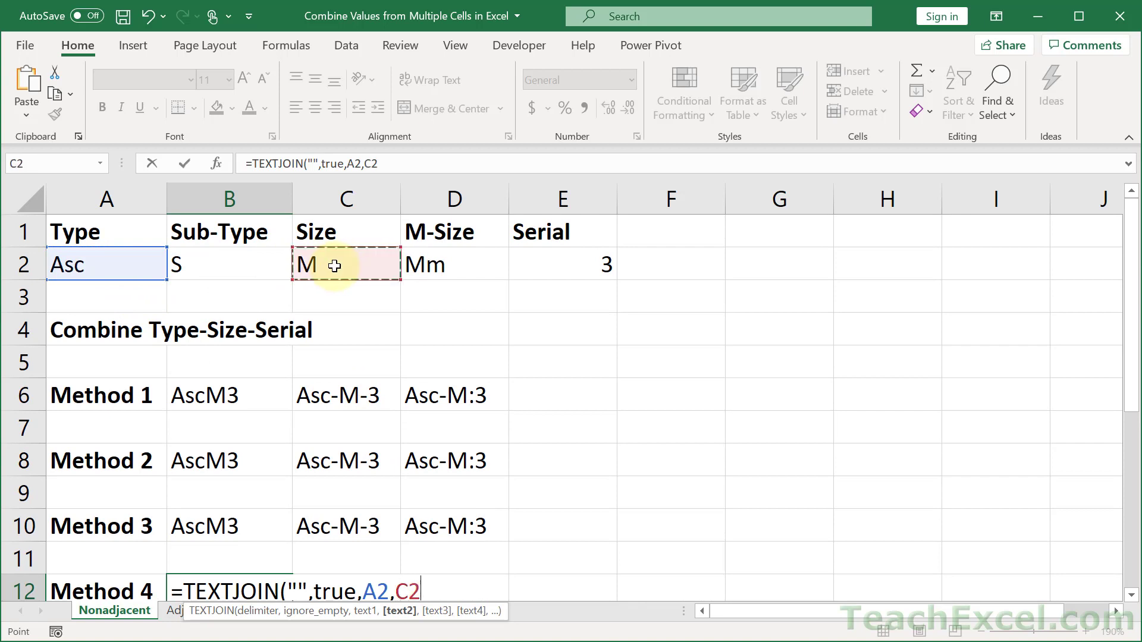
pyautogui.write(',')
pyautogui.click(559, 271)
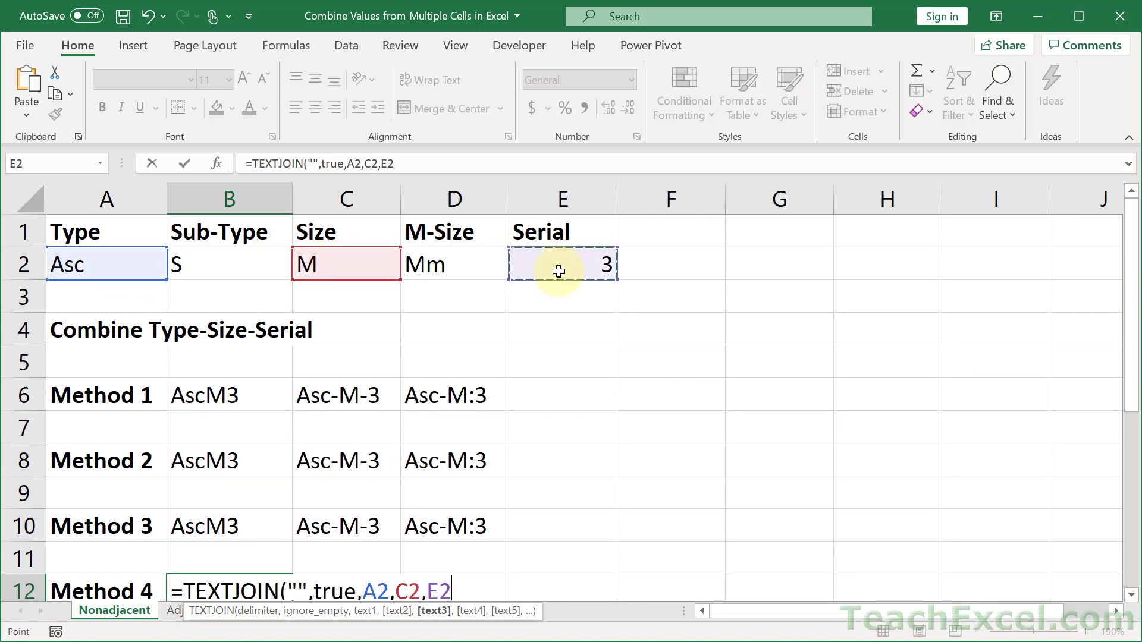
pyautogui.scroll(-2, 559, 268)
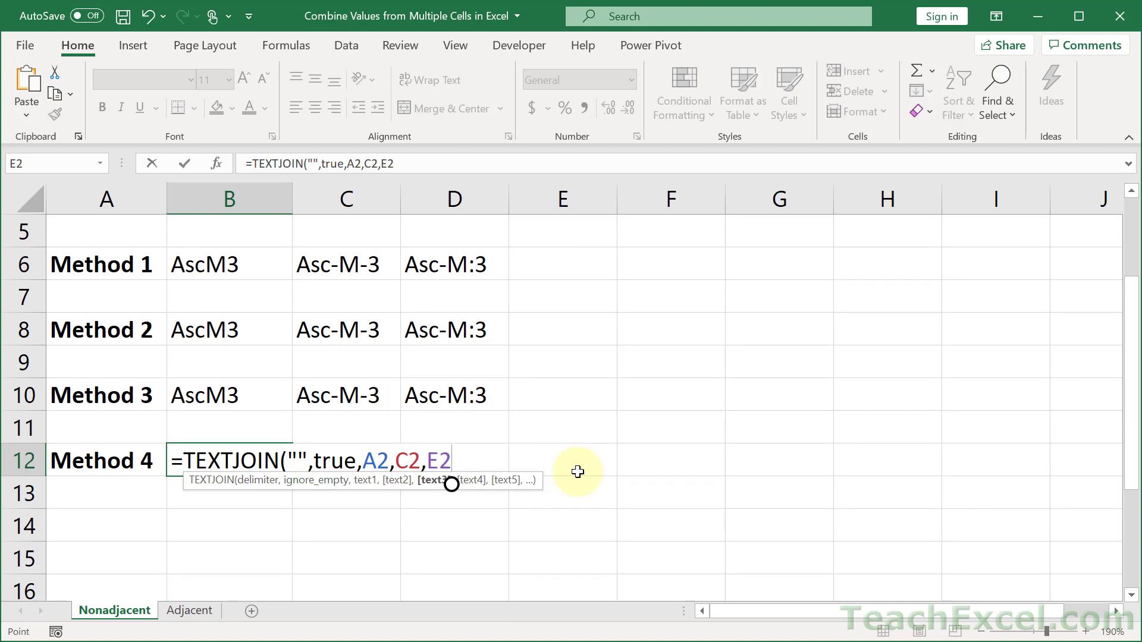
pyautogui.press('Return')
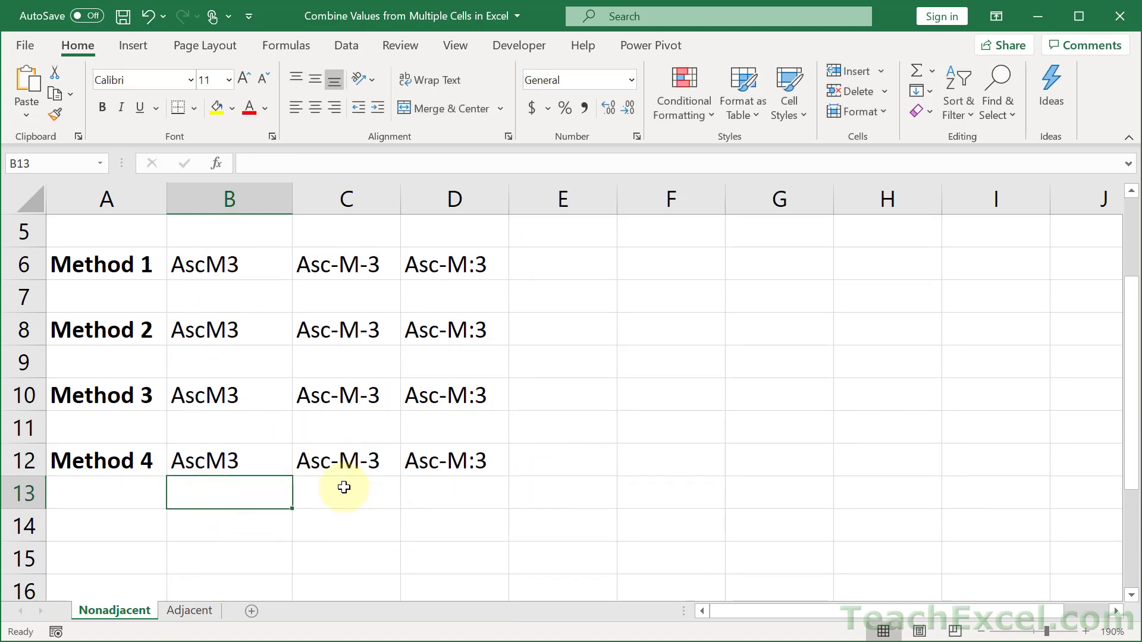
# - Replace C12's content with the start of a TEXTJOIN formula using "-" as the delimiter and TRUE for ignore_empty
pyautogui.click(343, 463)
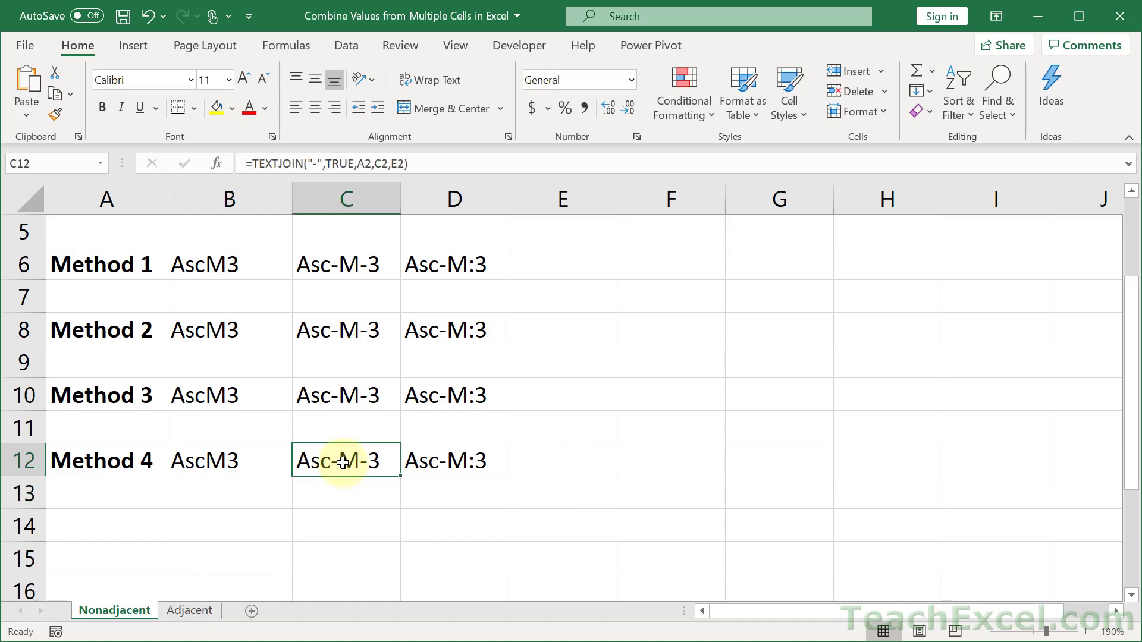
pyautogui.press('Delete')
pyautogui.write('=t')
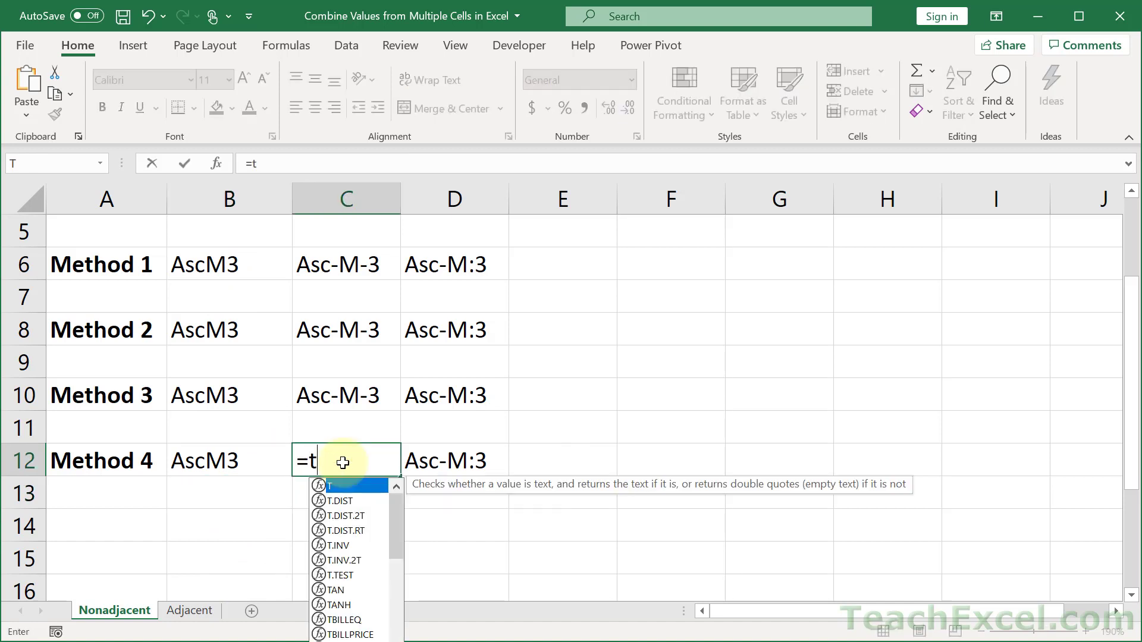
pyautogui.write('extj')
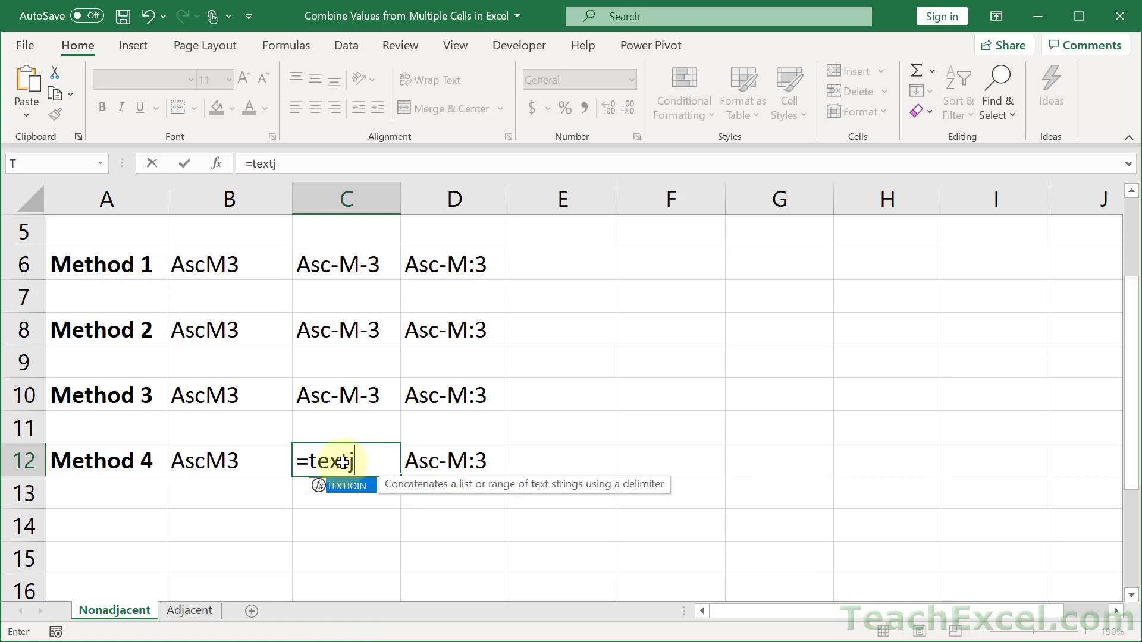
pyautogui.press('Tab')
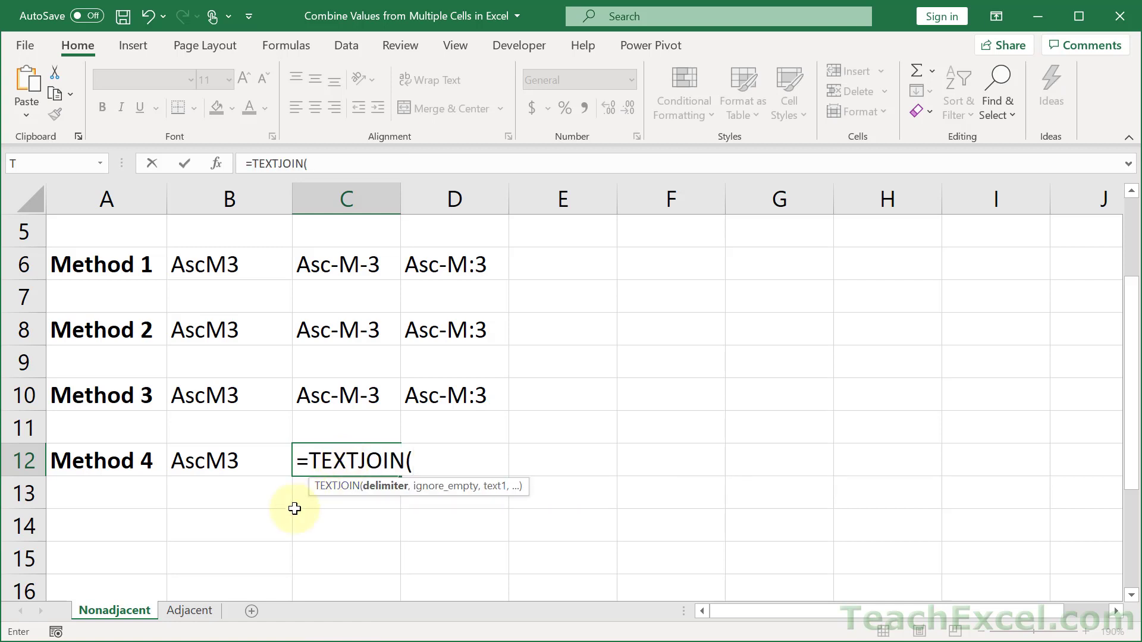
pyautogui.write('"-",')
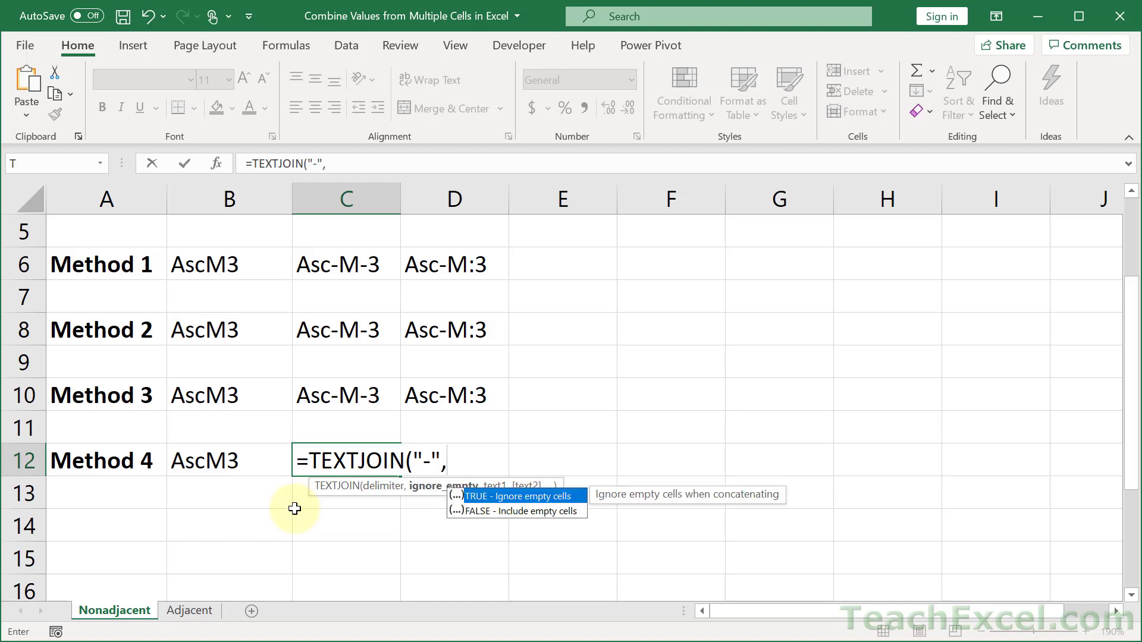
pyautogui.write('true,')
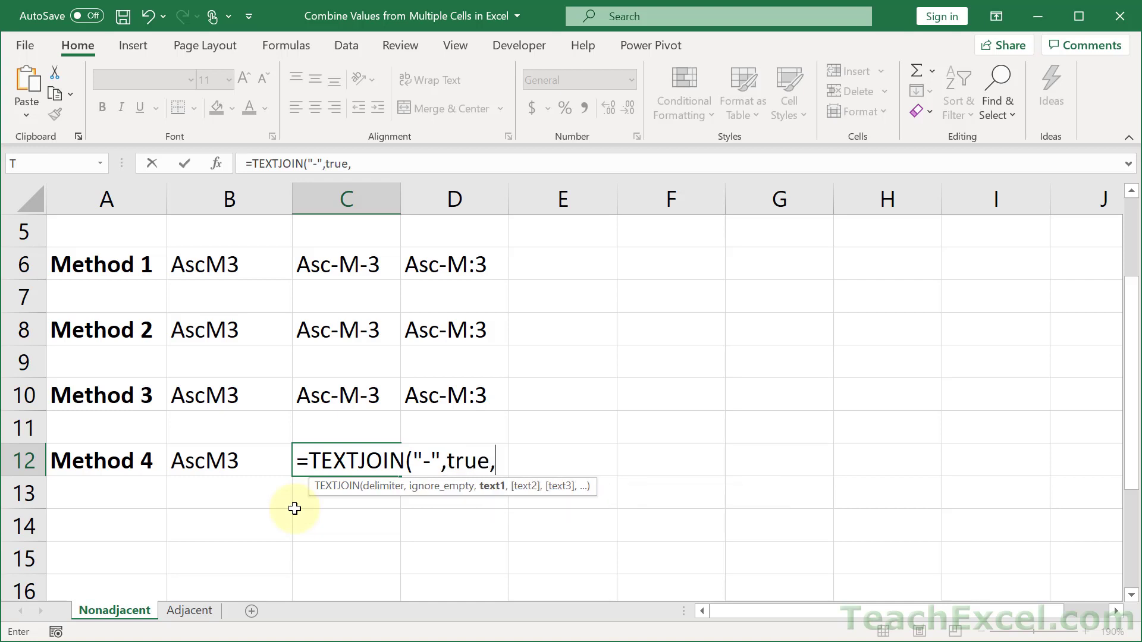
# - Complete C12's TEXTJOIN formula with A2, C2 and E2 as text arguments, and review the finished formula without changing it
pyautogui.scroll(2, 295, 507)
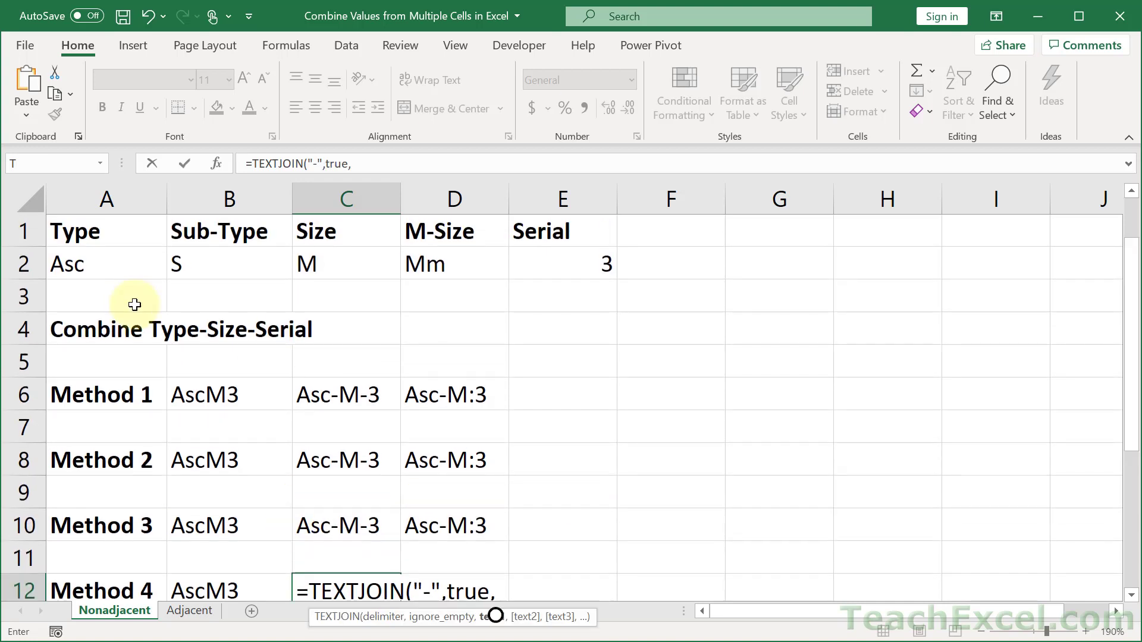
pyautogui.click(105, 267)
pyautogui.write(',')
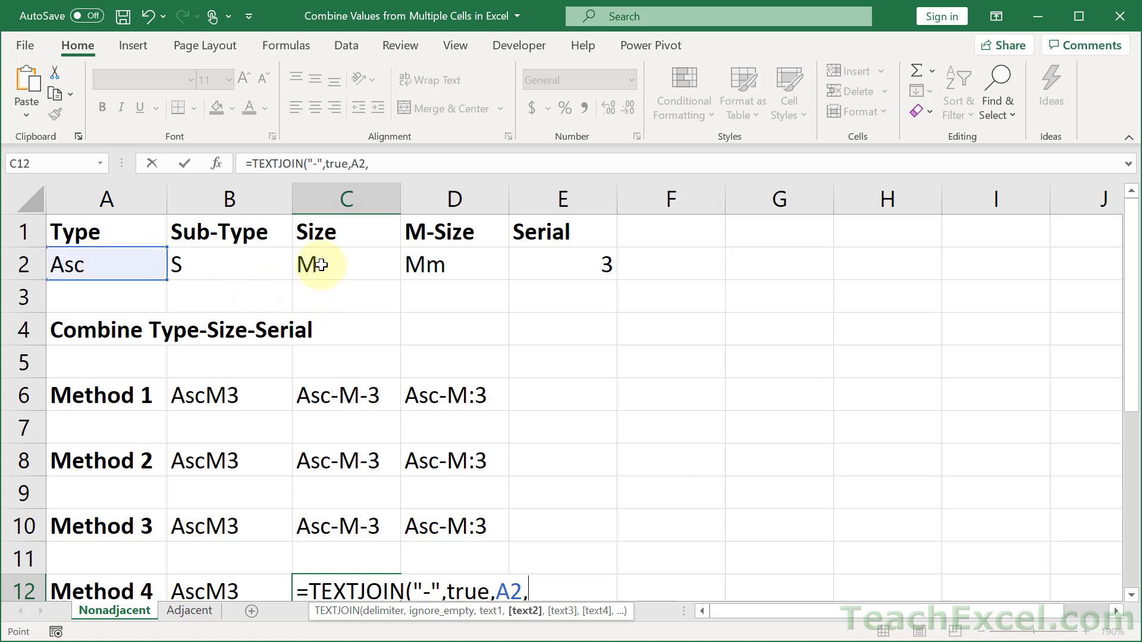
pyautogui.click(321, 266)
pyautogui.write(',')
pyautogui.click(589, 268)
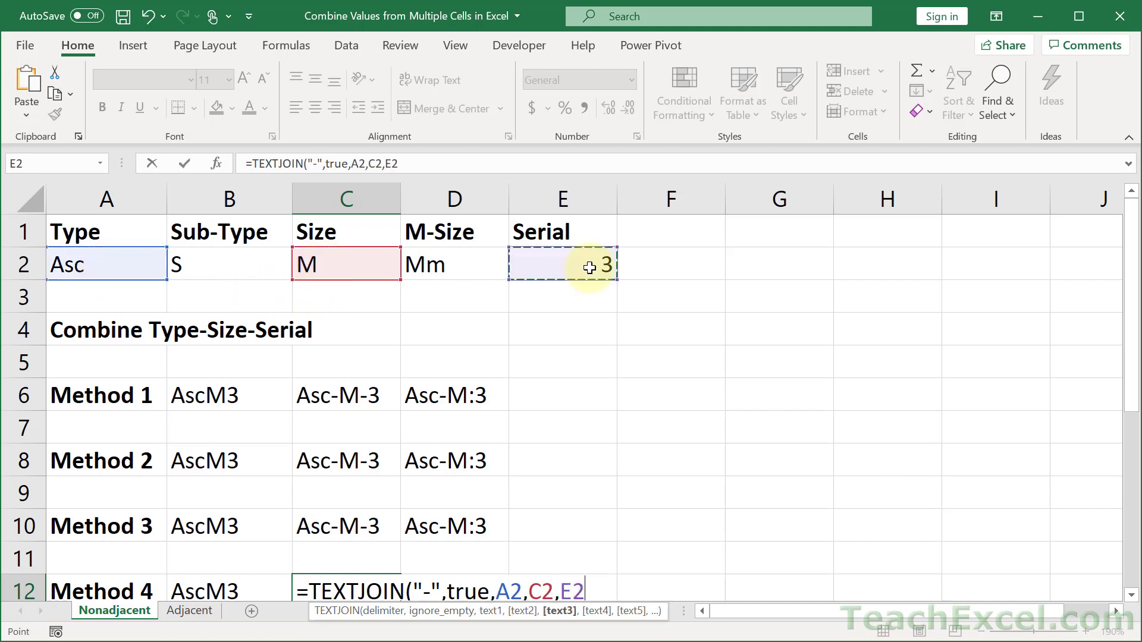
pyautogui.scroll(-2, 624, 400)
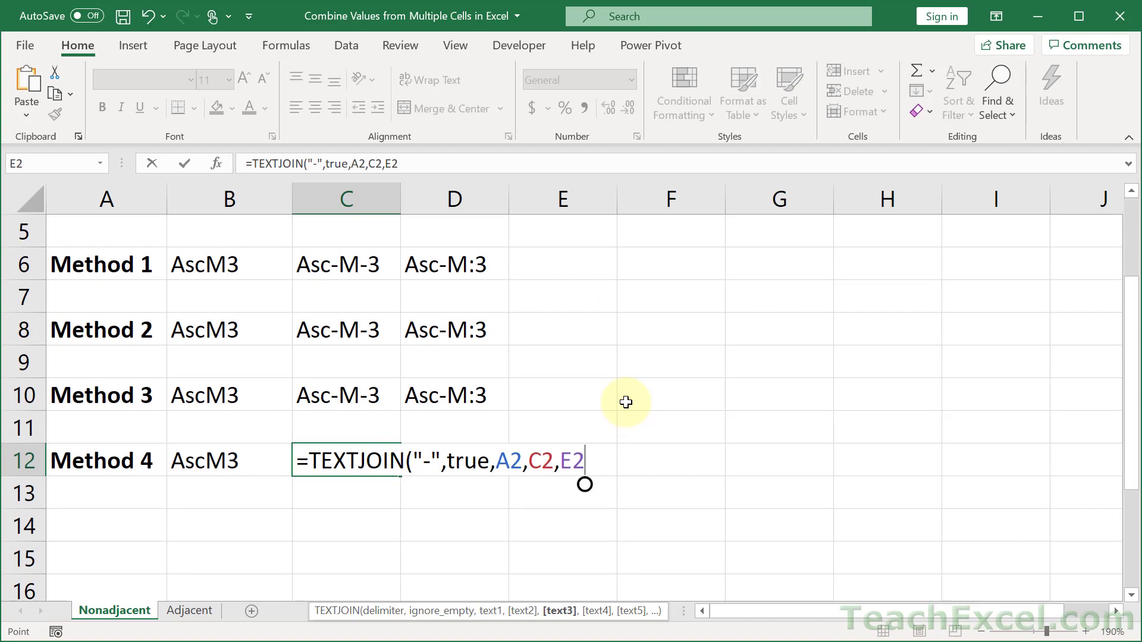
pyautogui.press('Return')
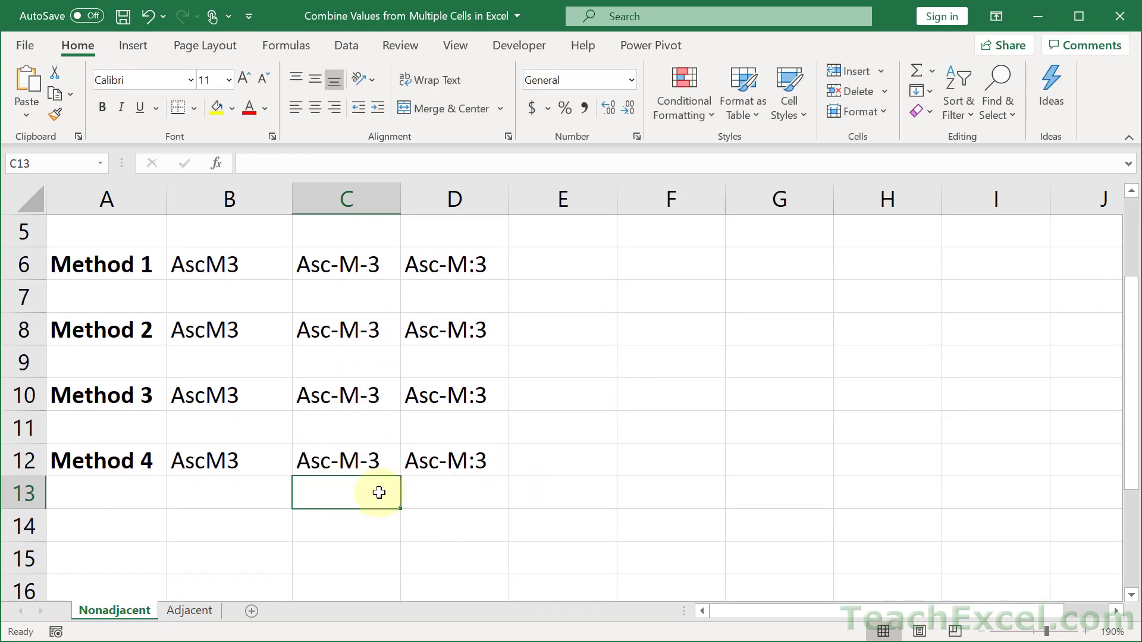
pyautogui.doubleClick(347, 463)
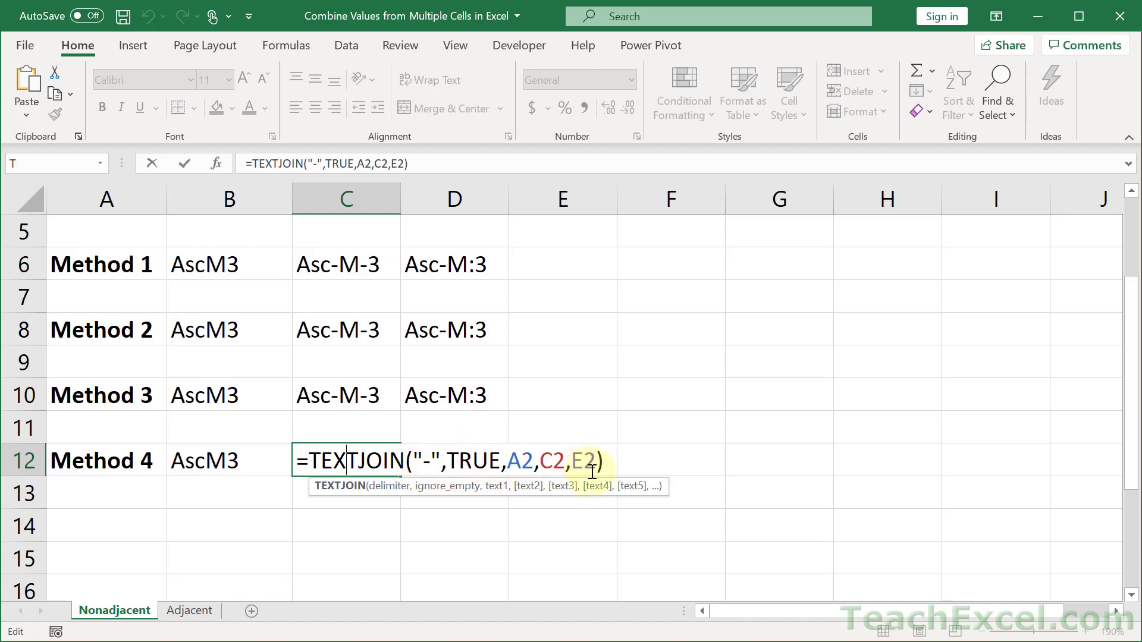
pyautogui.press('Escape')
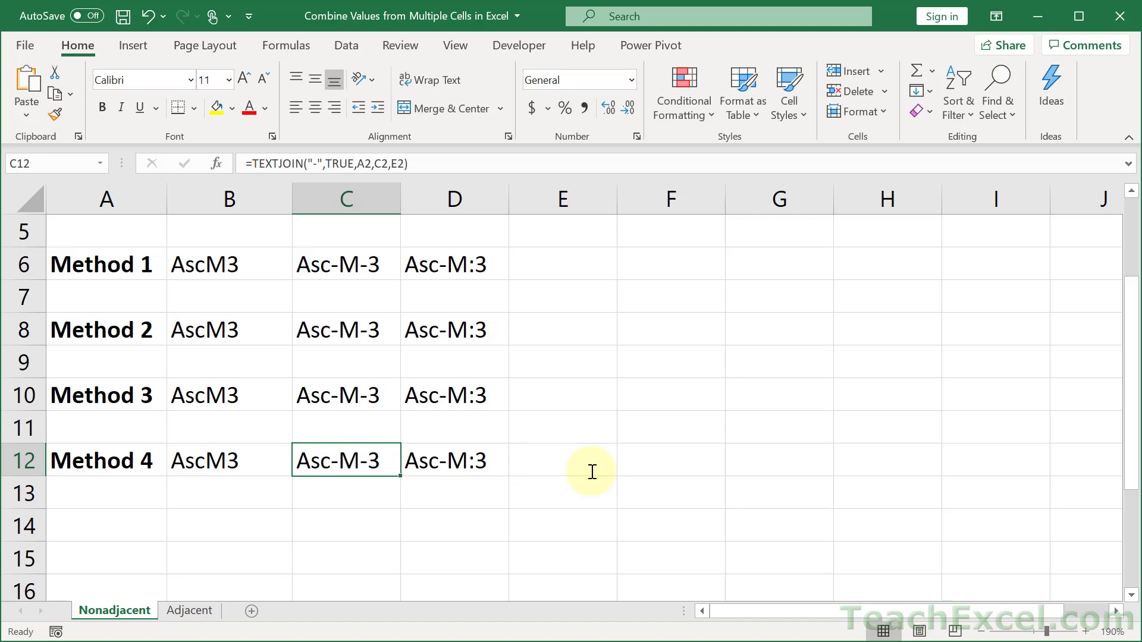
# - Replace D12's content with the start of a TEXTJOIN formula using "-" as the delimiter and TRUE for ignore_empty
pyautogui.click(484, 464)
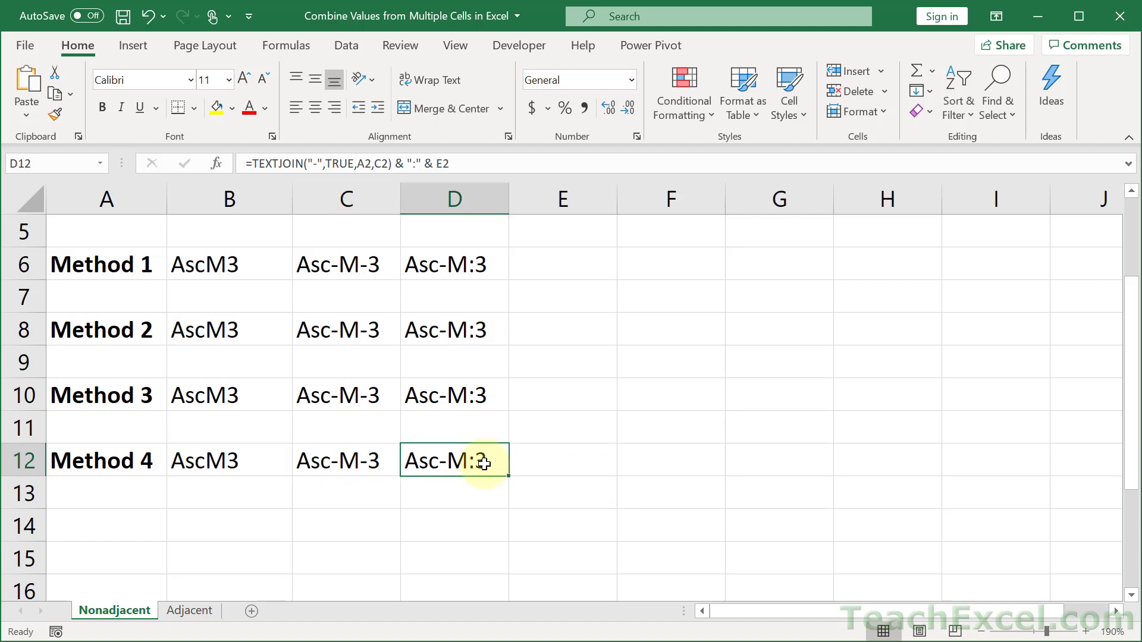
pyautogui.scroll(1, 484, 464)
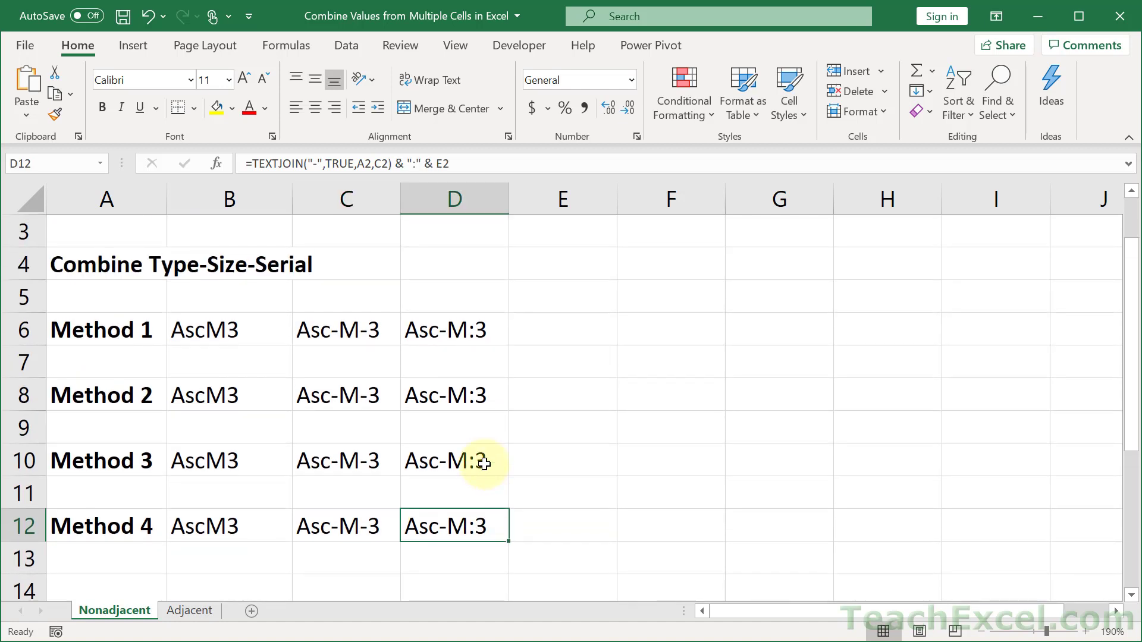
pyautogui.press('Delete')
pyautogui.write('=textj')
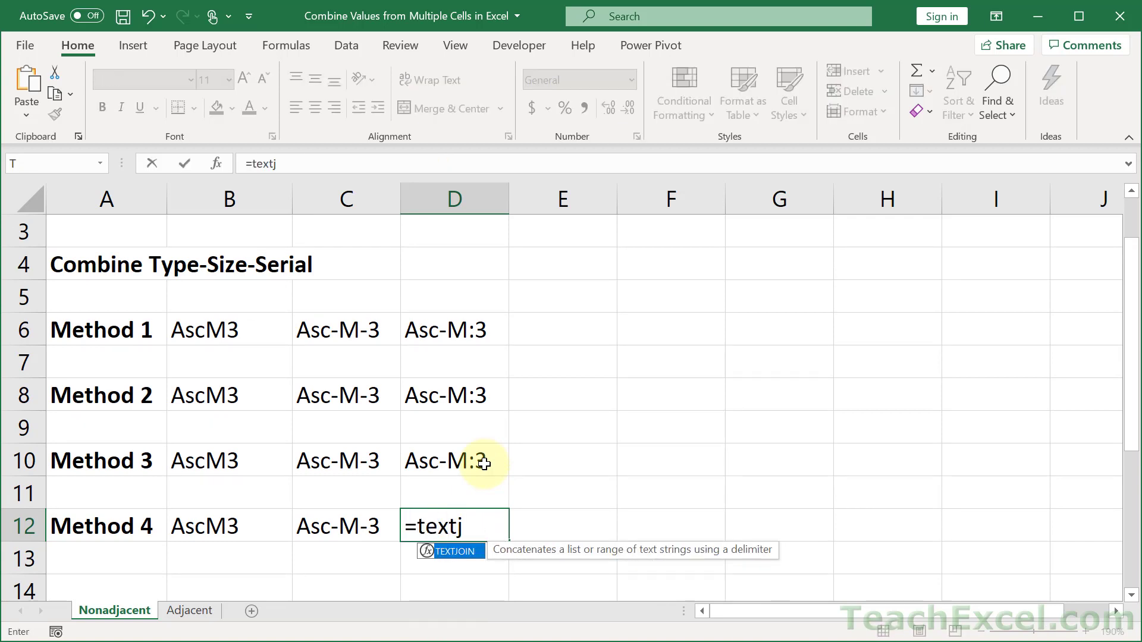
pyautogui.press('Tab')
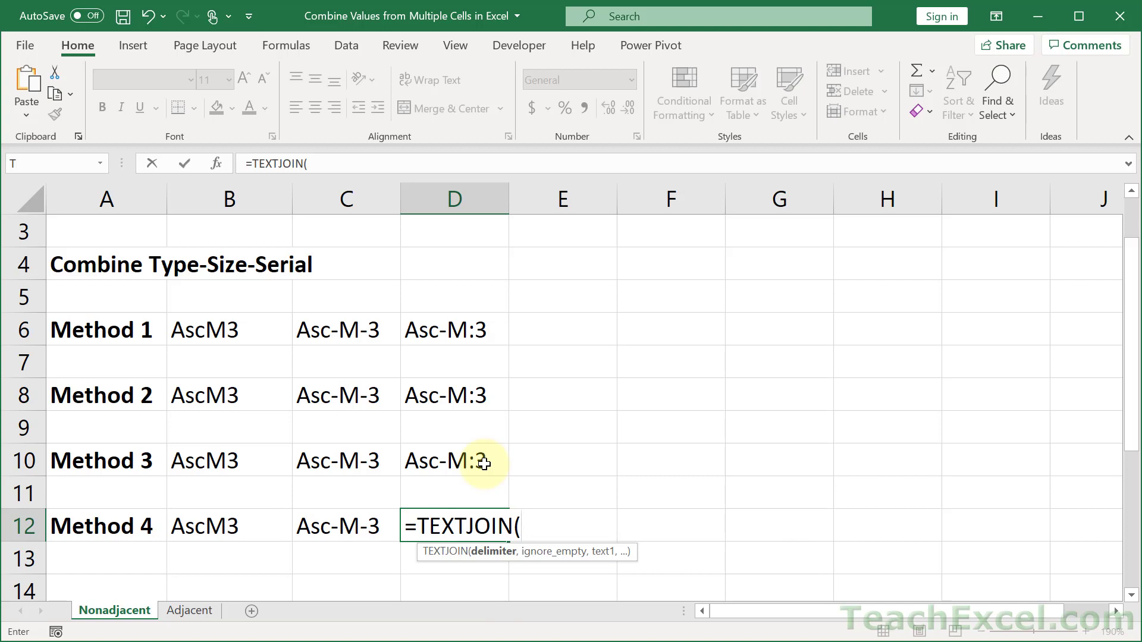
pyautogui.write('"-",true,')
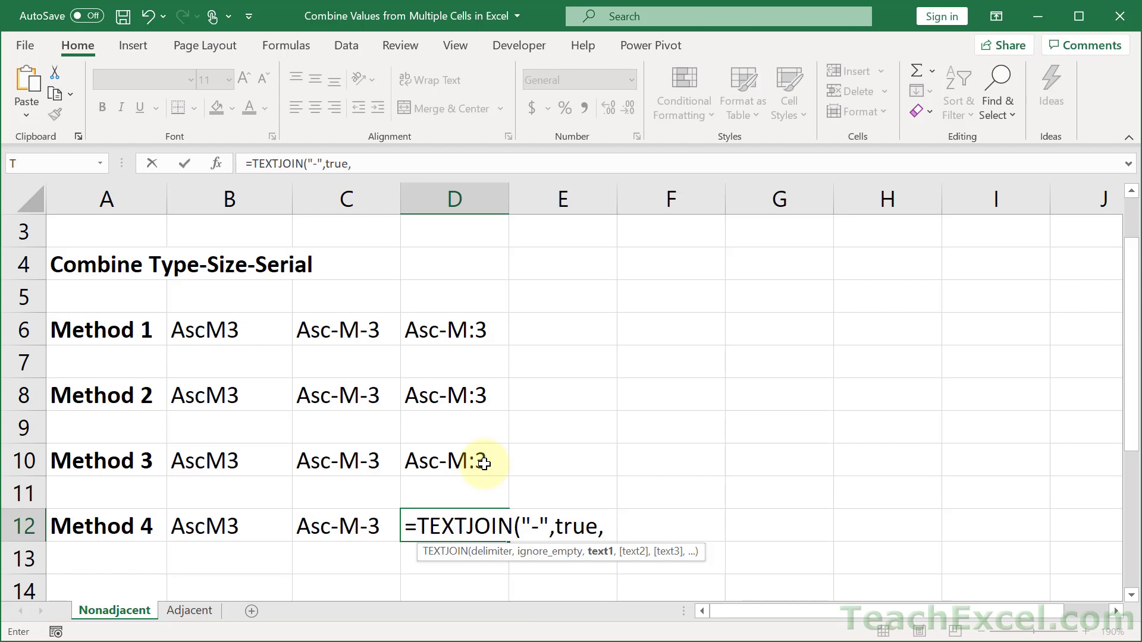
# - Complete D12's TEXTJOIN formula with A2, C2 and E2 as the text arguments
pyautogui.scroll(1, 377, 357)
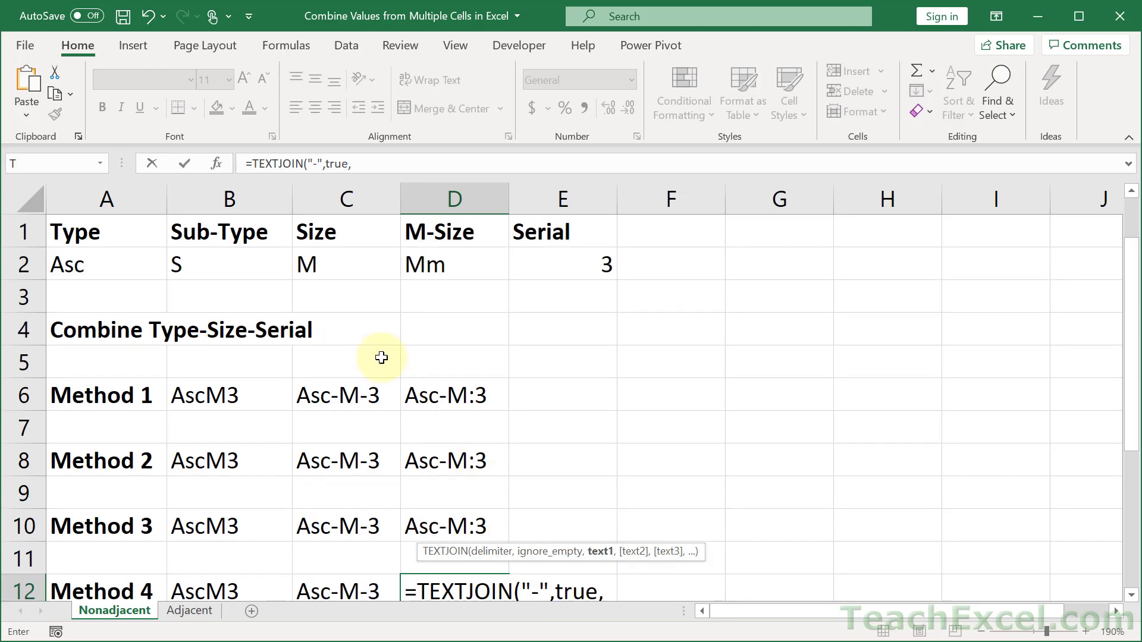
pyautogui.scroll(-1, 152, 270)
pyautogui.click(116, 235)
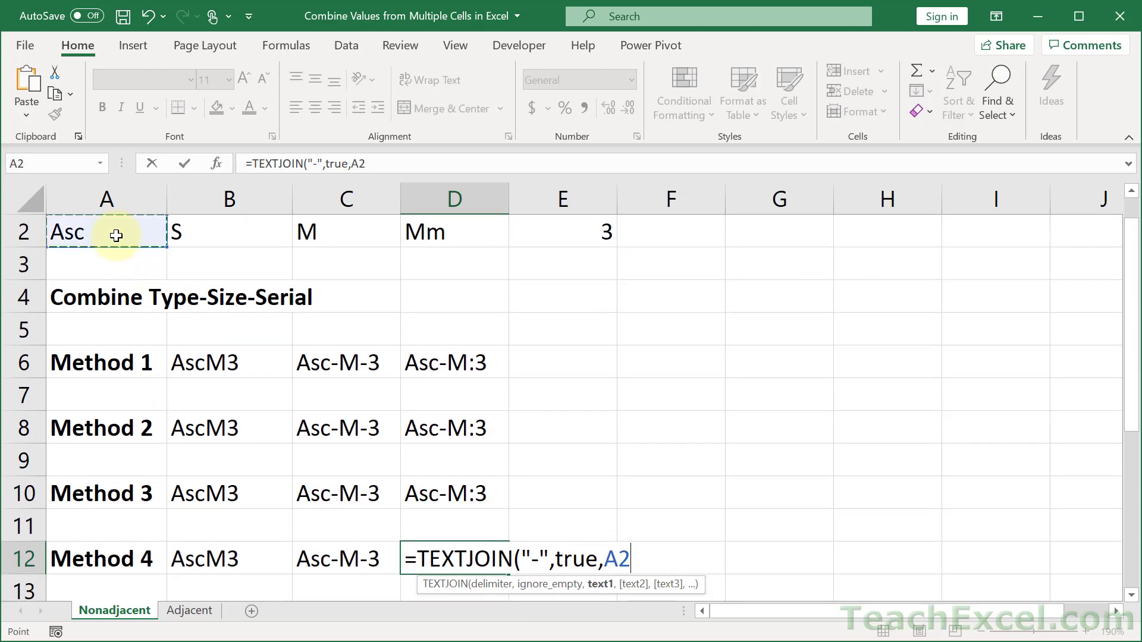
pyautogui.write(',')
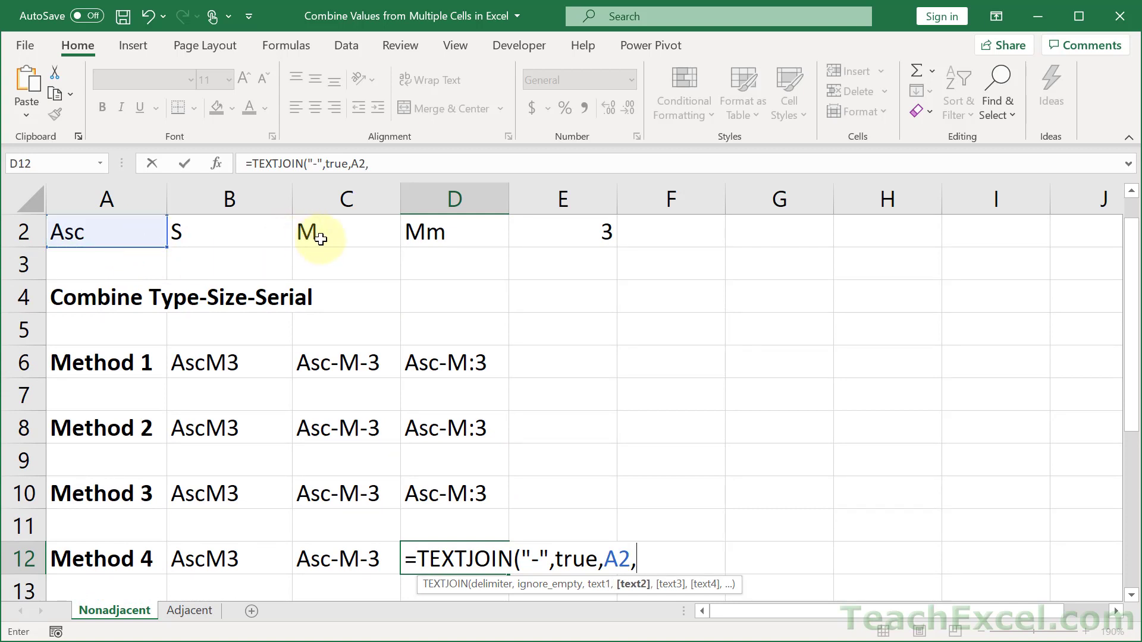
pyautogui.click(320, 239)
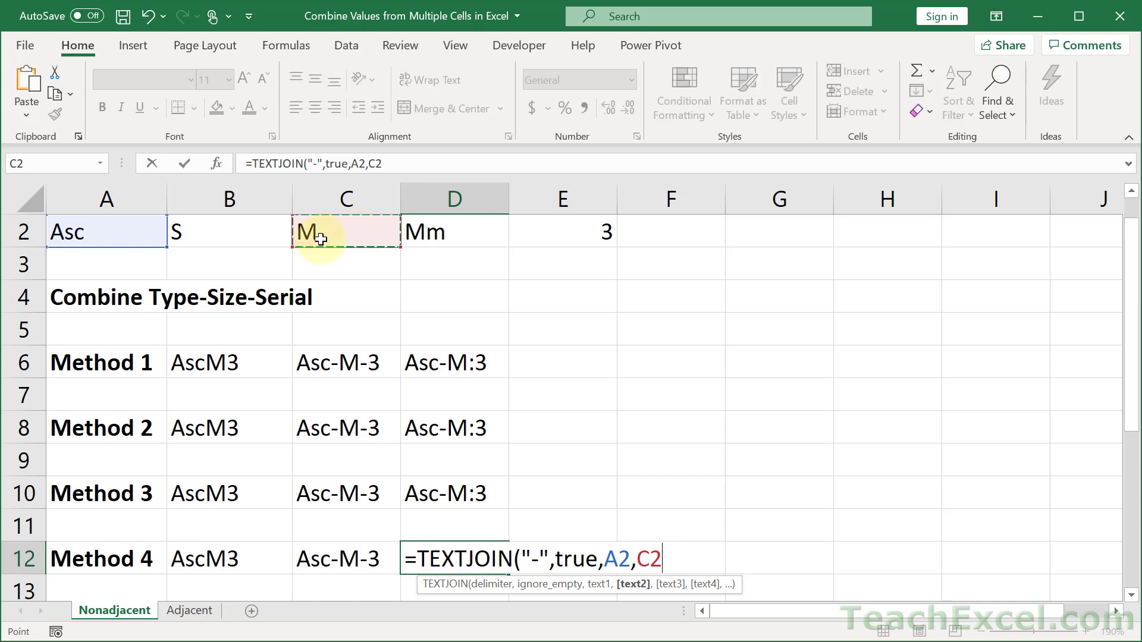
pyautogui.write(',')
pyautogui.click(553, 245)
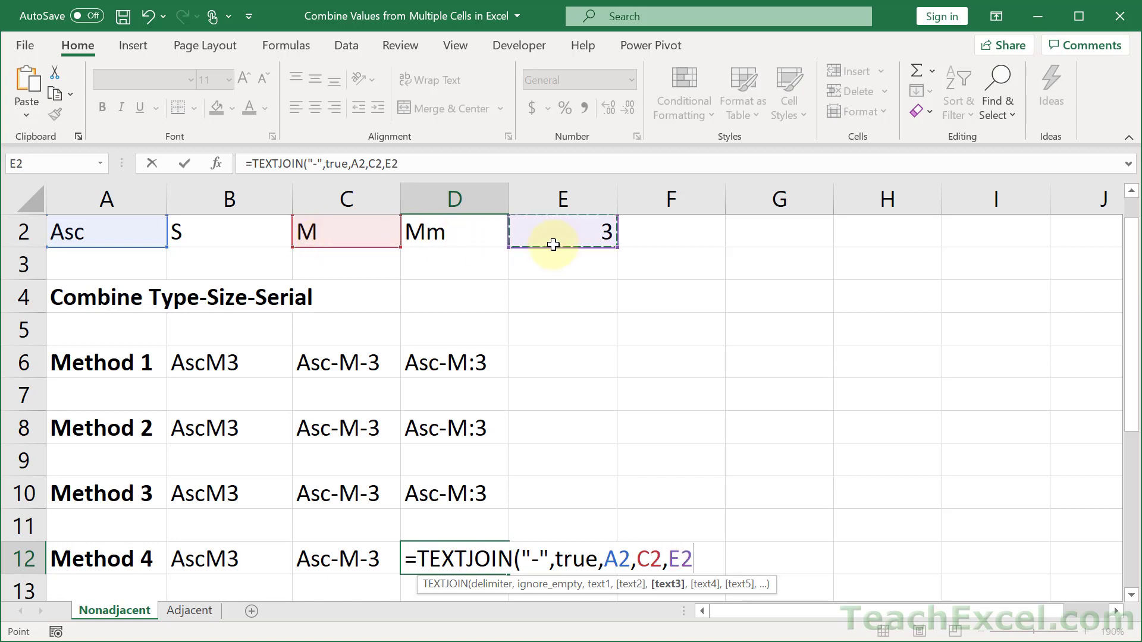
pyautogui.write(')')
pyautogui.press('Return')
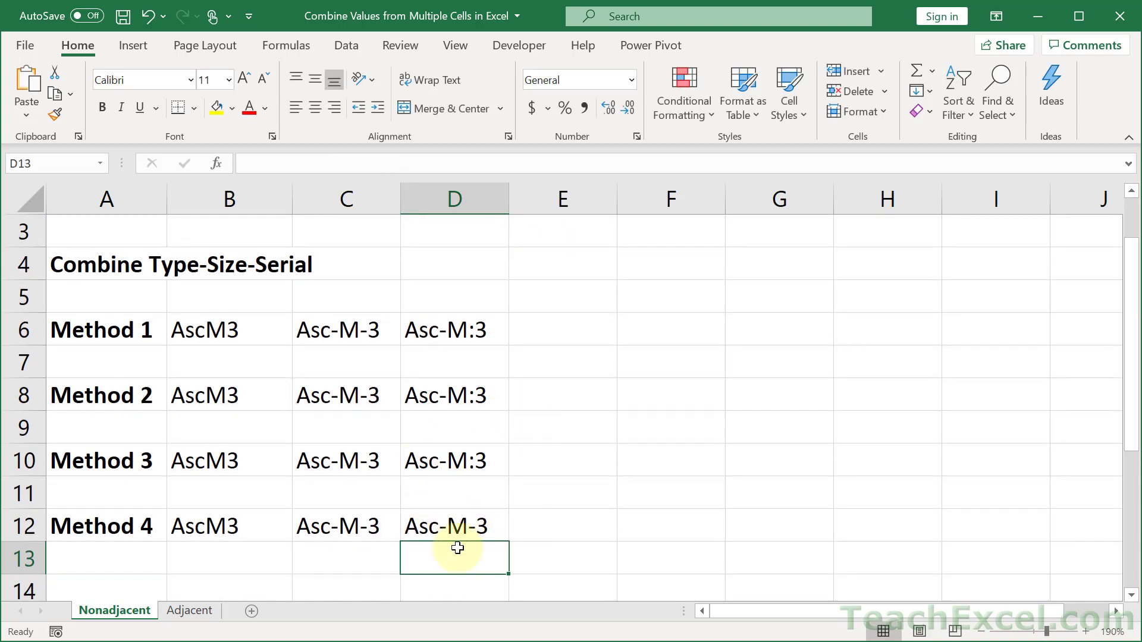
# - Remove the E2 argument from D12's TEXTJOIN formula so that it joins only A2 and C2
pyautogui.doubleClick(466, 525)
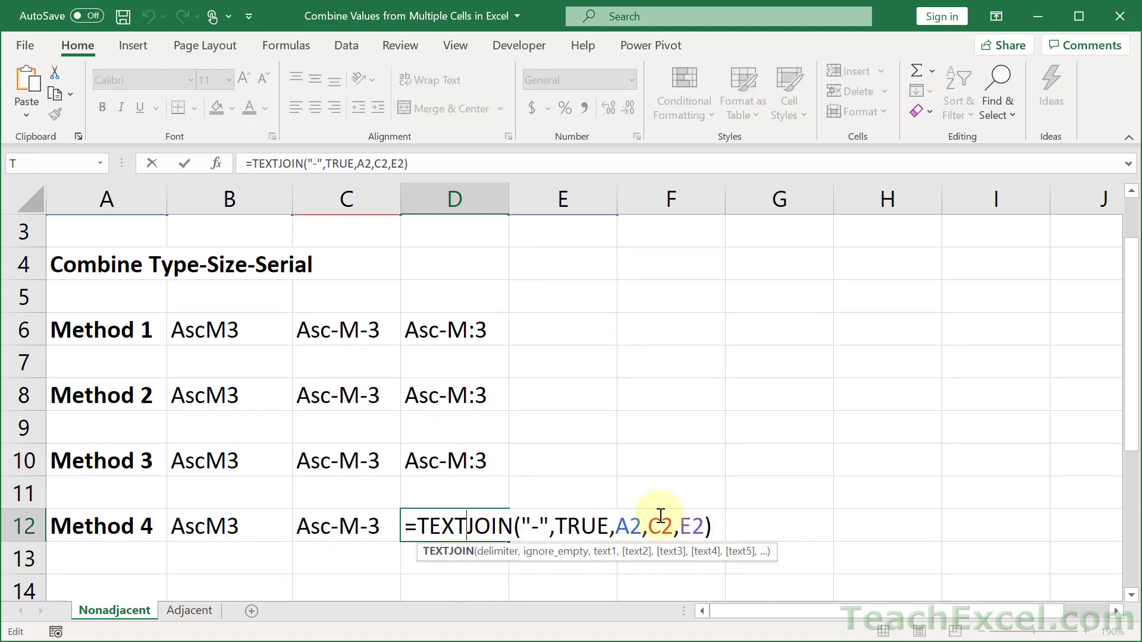
pyautogui.click(704, 524)
pyautogui.press('BackSpace')
pyautogui.press('BackSpace')
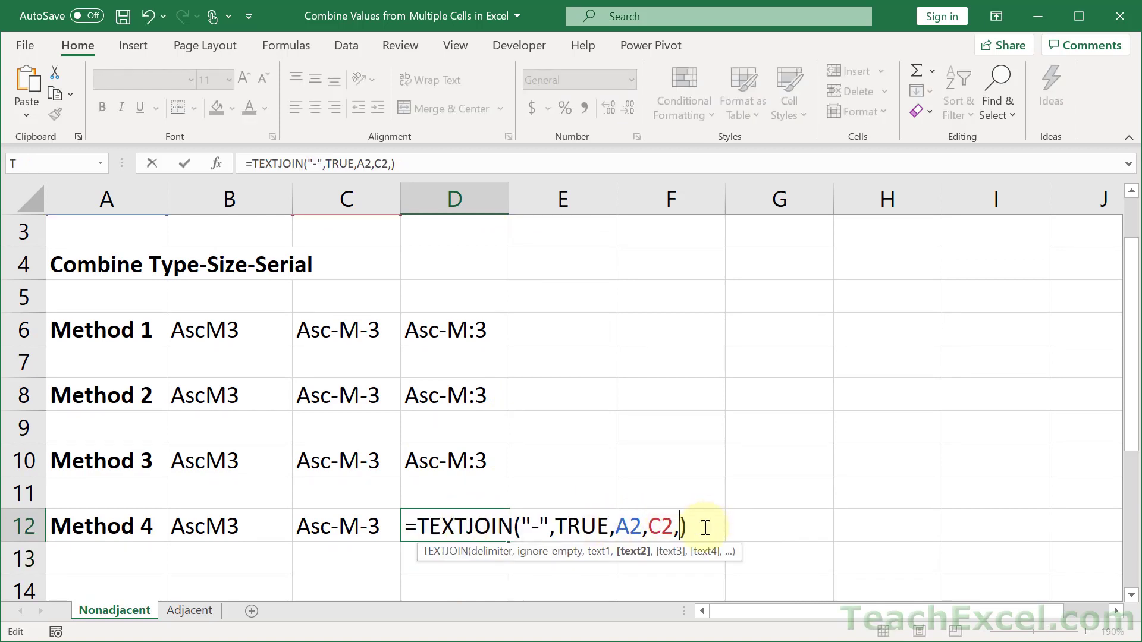
pyautogui.press('BackSpace')
pyautogui.press('Return')
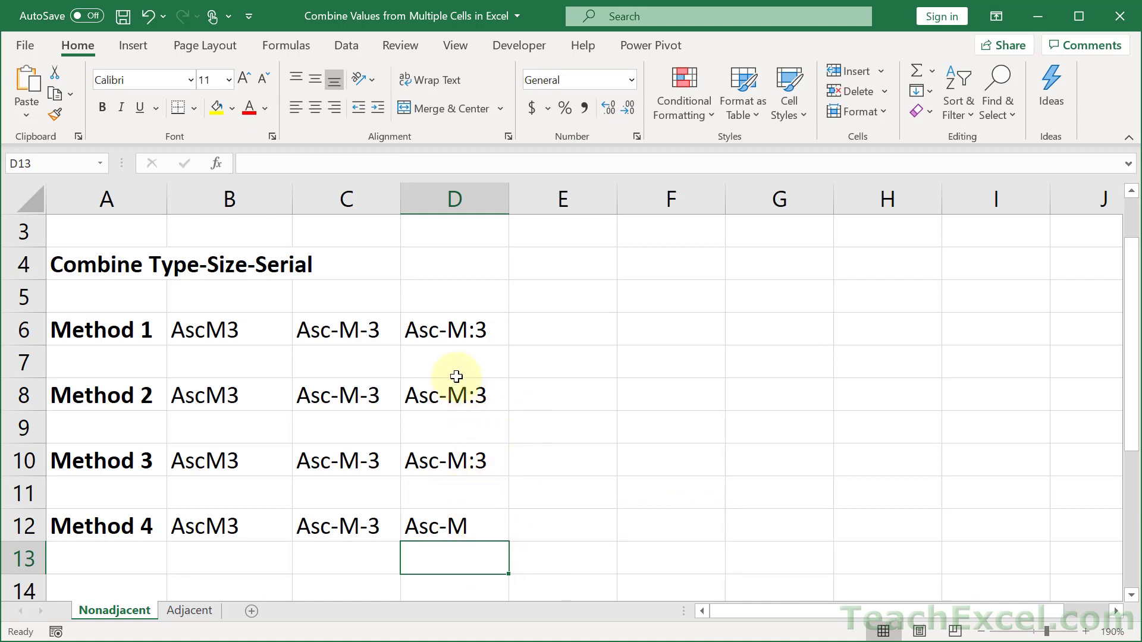
# - Check D6's separator formula for reference and append & ":" & after the TEXTJOIN function in D12
pyautogui.click(445, 326)
pyautogui.doubleClick(445, 326)
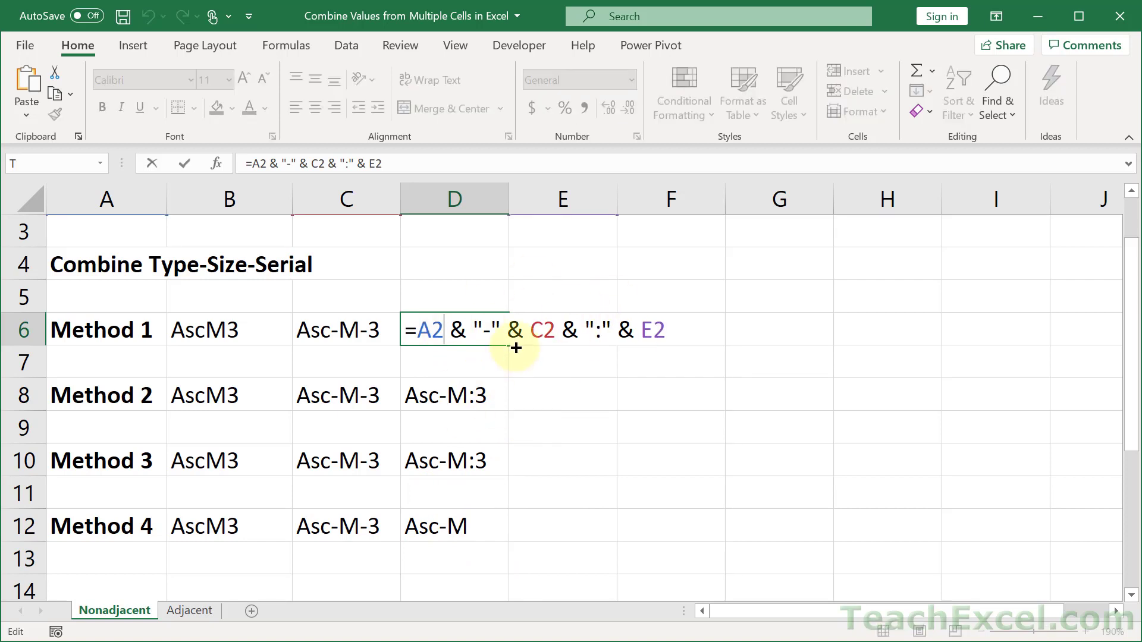
pyautogui.press('Escape')
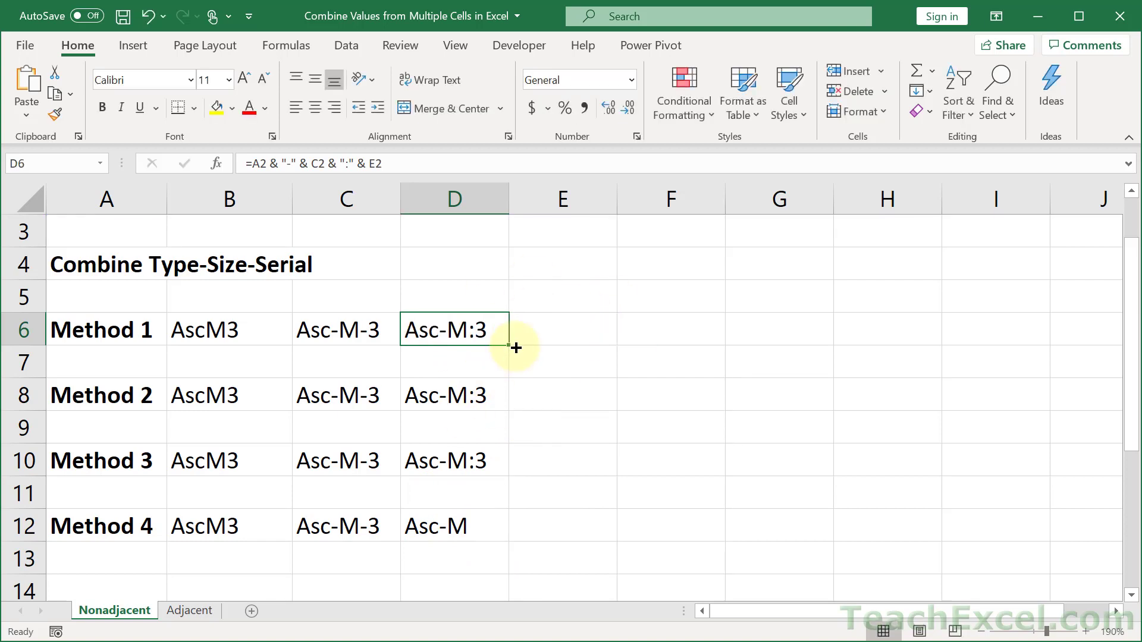
pyautogui.click(456, 517)
pyautogui.doubleClick(456, 517)
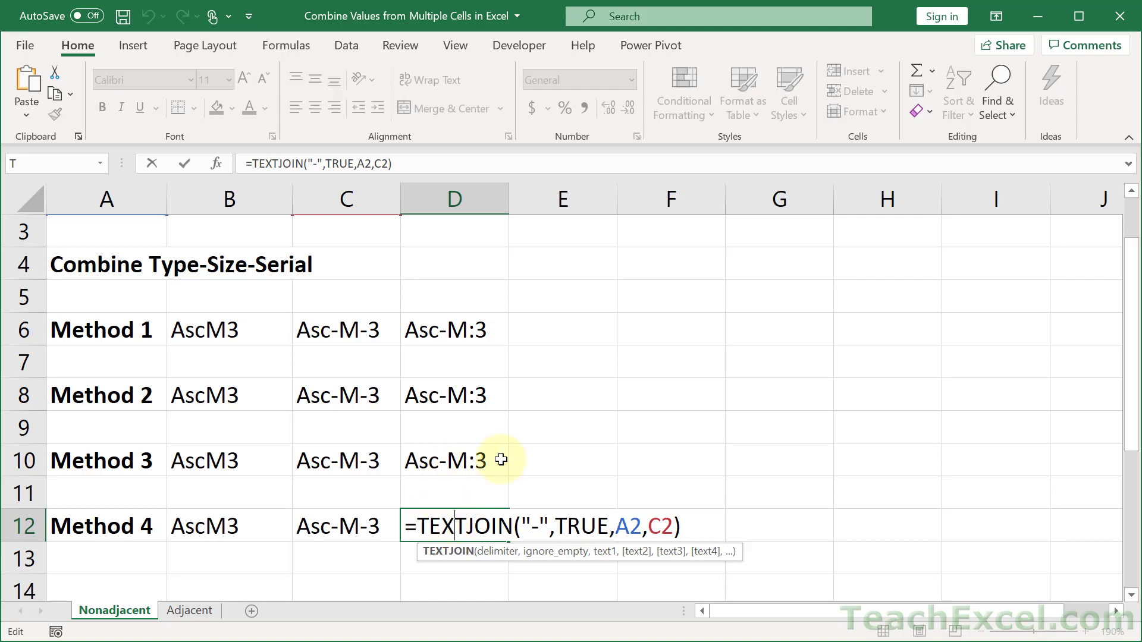
pyautogui.click(690, 525)
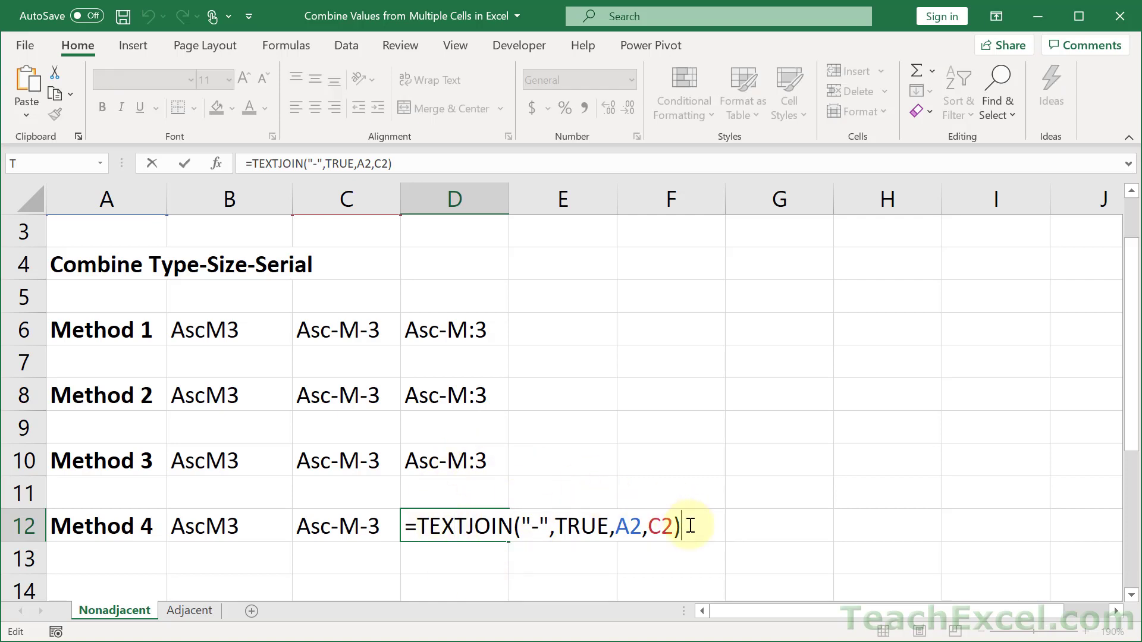
pyautogui.write('& ";')
pyautogui.press('BackSpace')
pyautogui.write('":" &')
# - Finish D12's formula with a reference to E2, and review the finished formula without changing it
pyautogui.scroll(1, 579, 382)
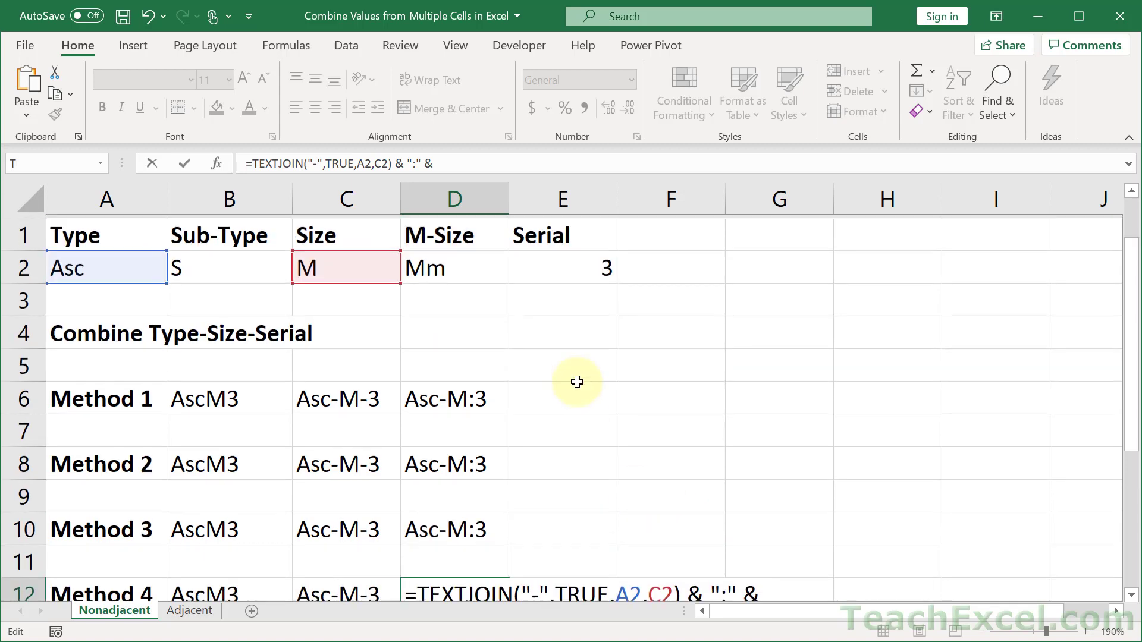
pyautogui.click(553, 268)
pyautogui.scroll(-1, 558, 408)
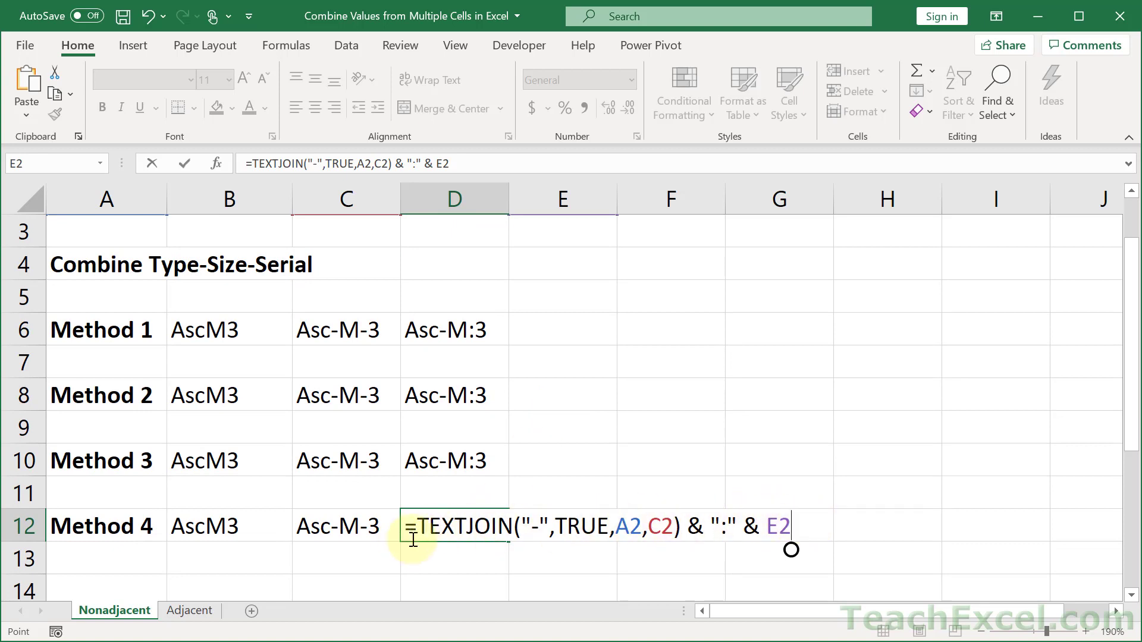
pyautogui.press('Return')
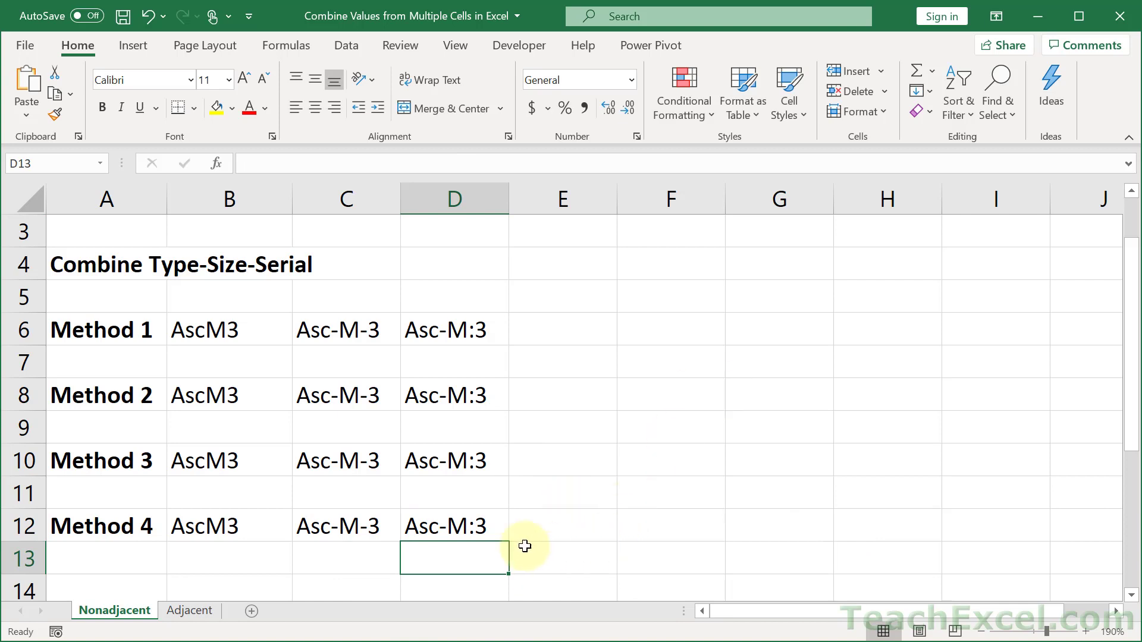
pyautogui.doubleClick(457, 521)
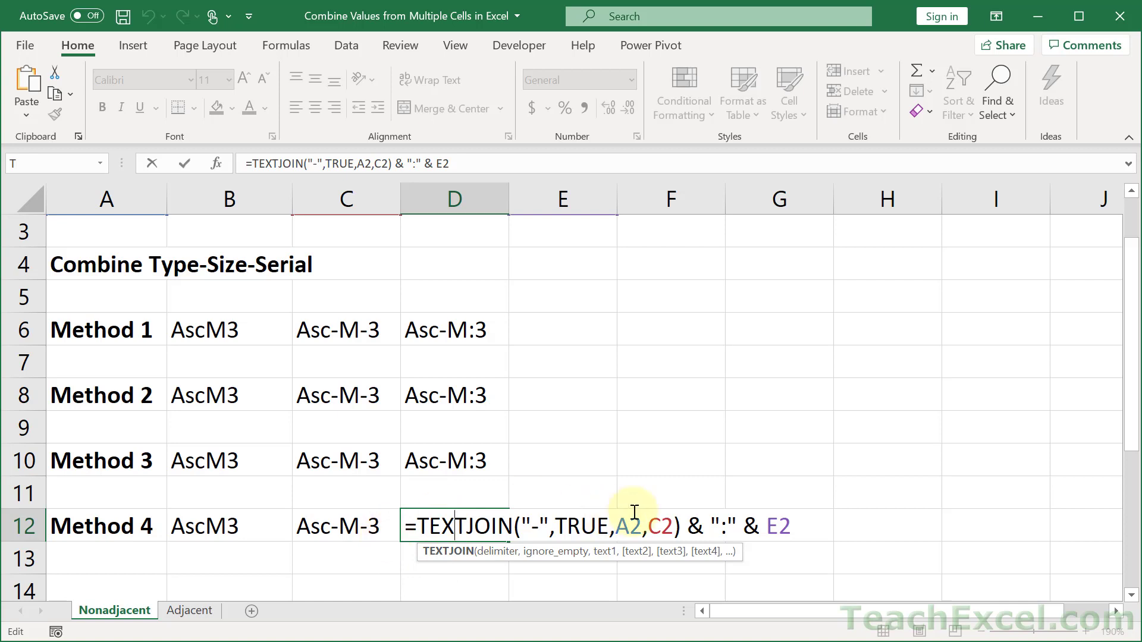
pyautogui.doubleClick(692, 527)
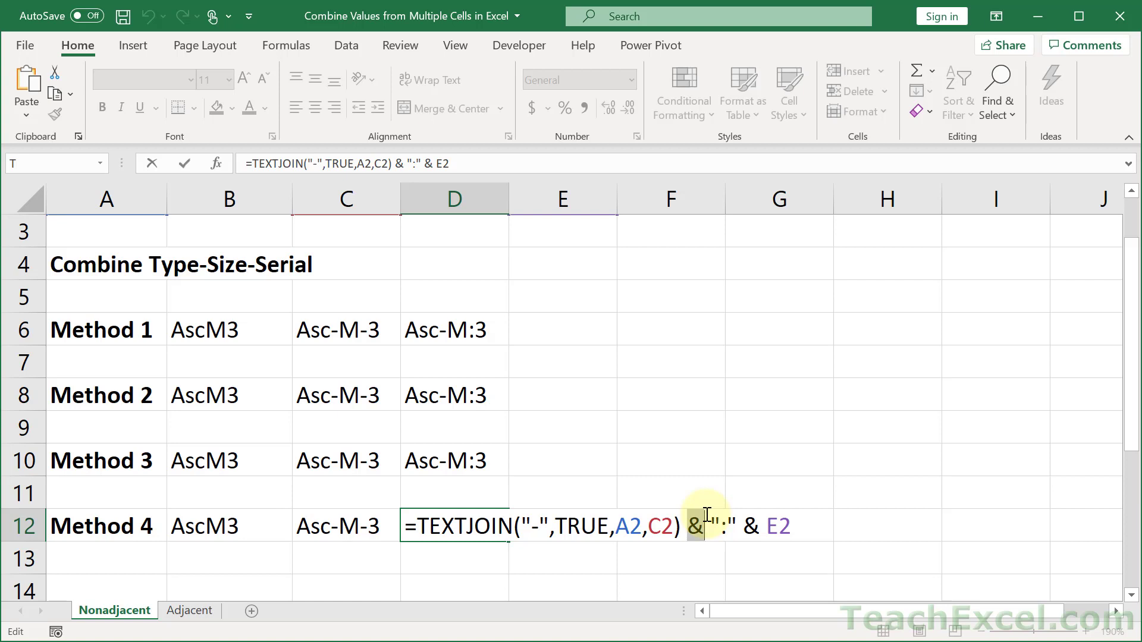
pyautogui.press('Escape')
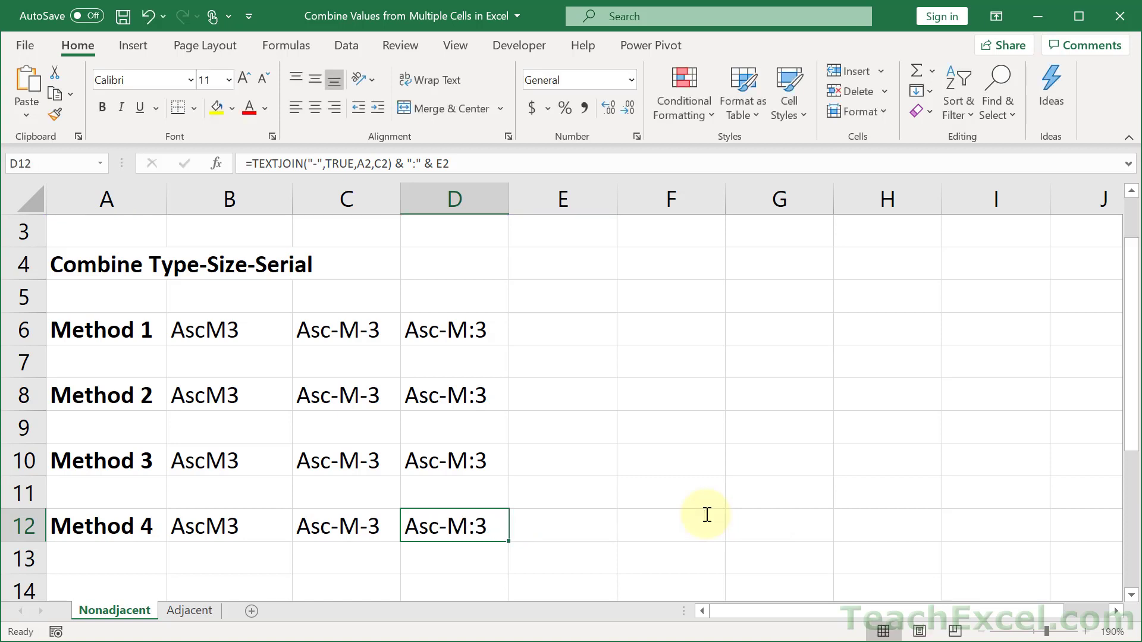
# - On the Adjacent sheet, examine the CONCATENATE formula in B8 and the Method 1 ampersand formulas in B6, C6 and D6
pyautogui.scroll(1, 344, 446)
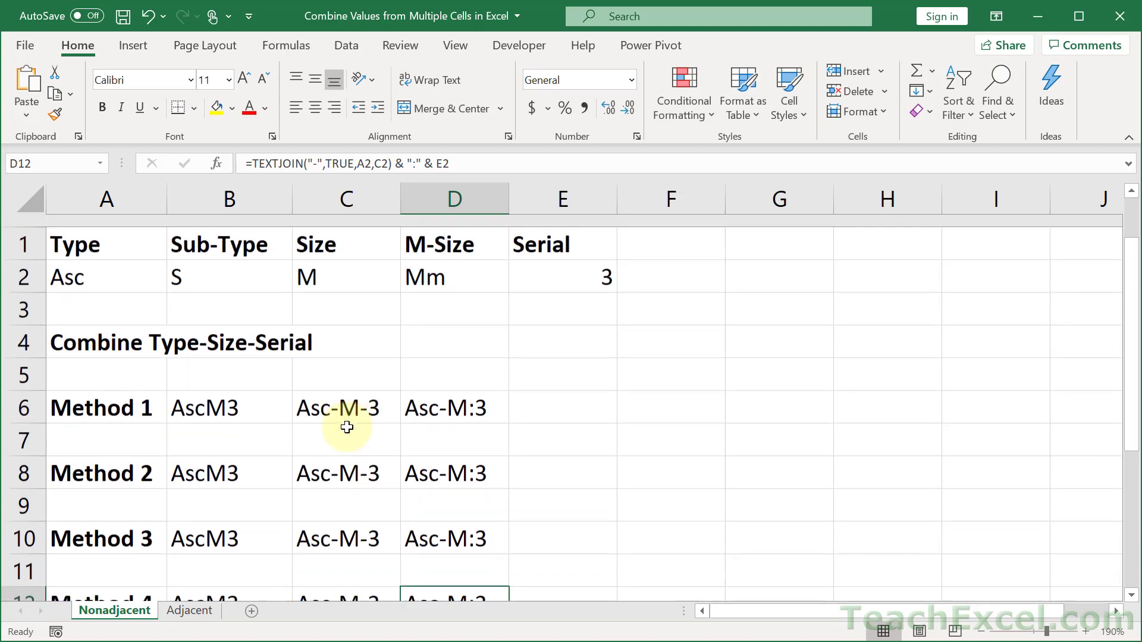
pyautogui.click(172, 615)
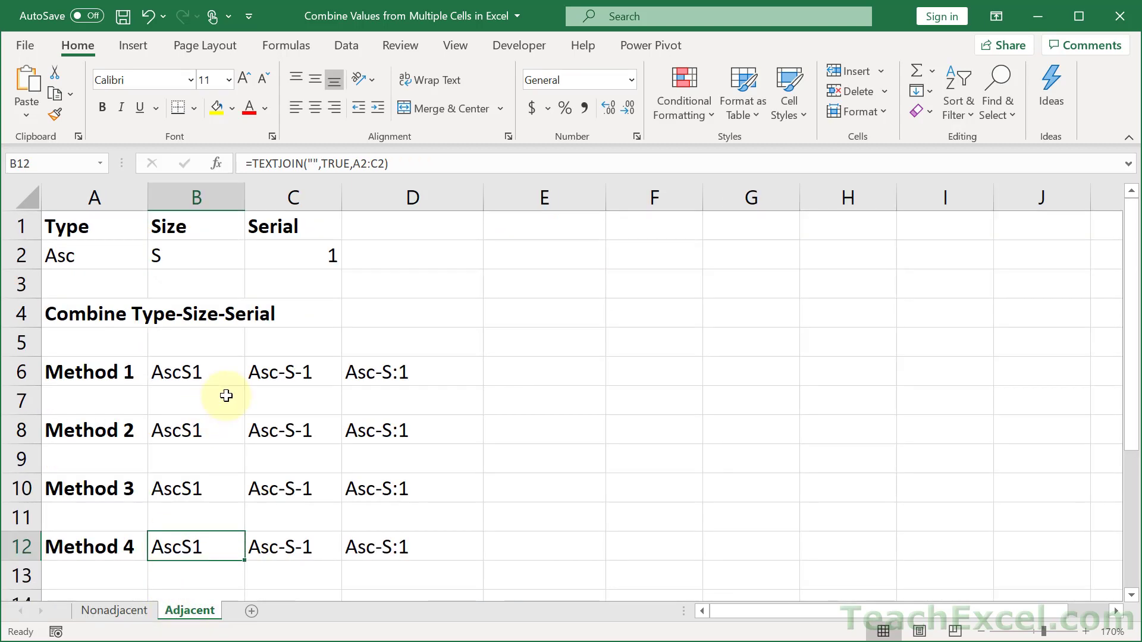
pyautogui.click(202, 433)
pyautogui.doubleClick(191, 433)
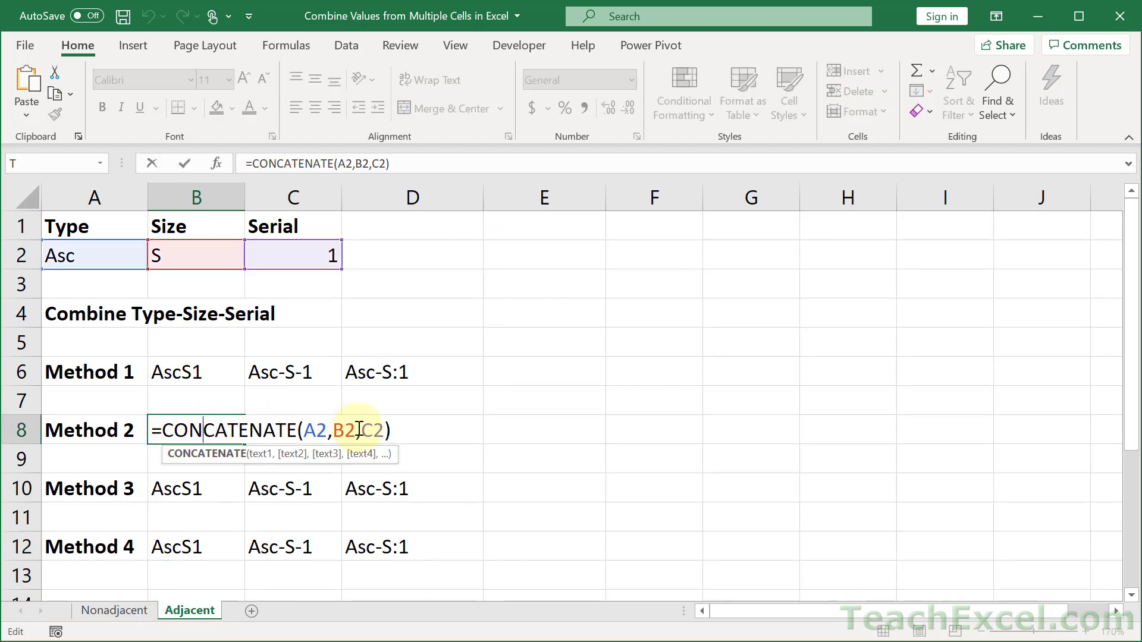
pyautogui.hotkey('ctrl', 'Return')
pyautogui.click(209, 377)
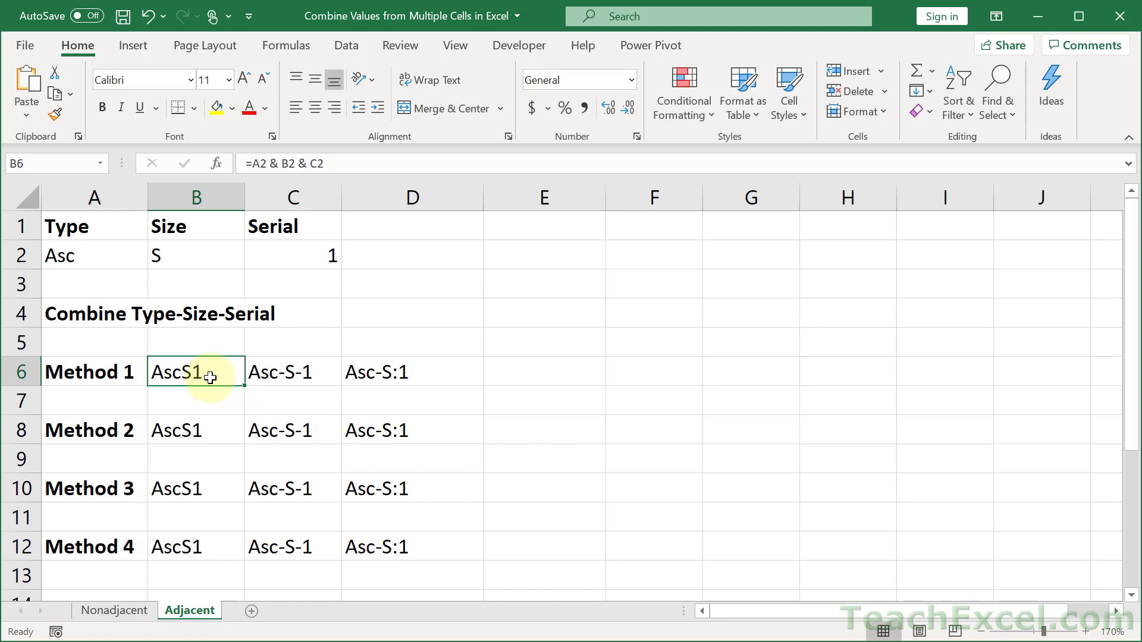
pyautogui.doubleClick(210, 378)
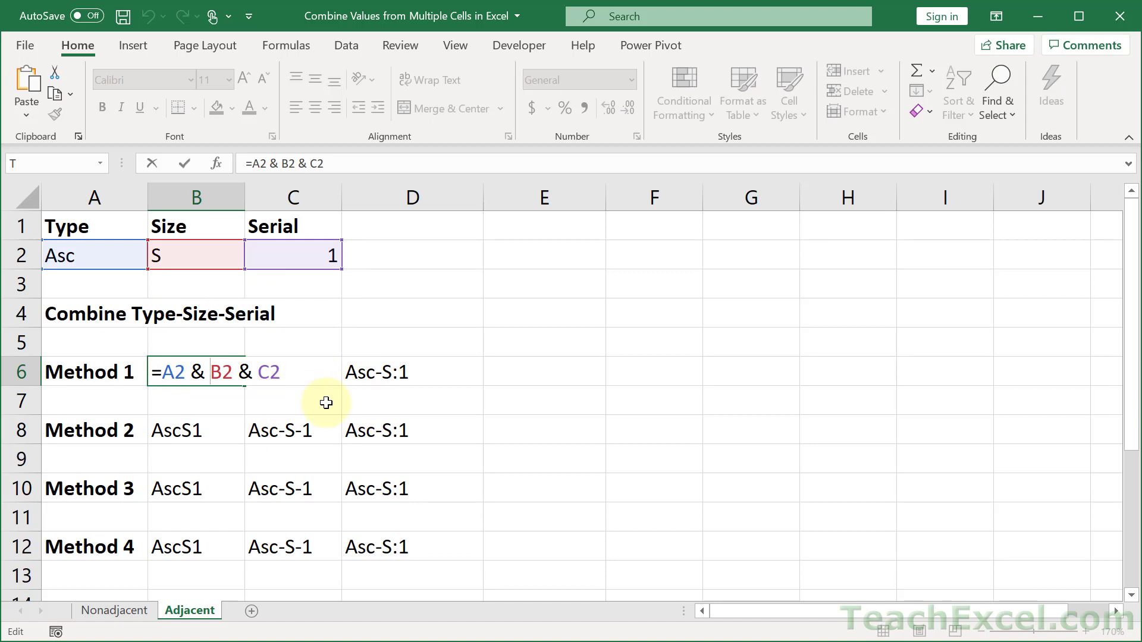
pyautogui.press('Escape')
pyautogui.doubleClick(295, 373)
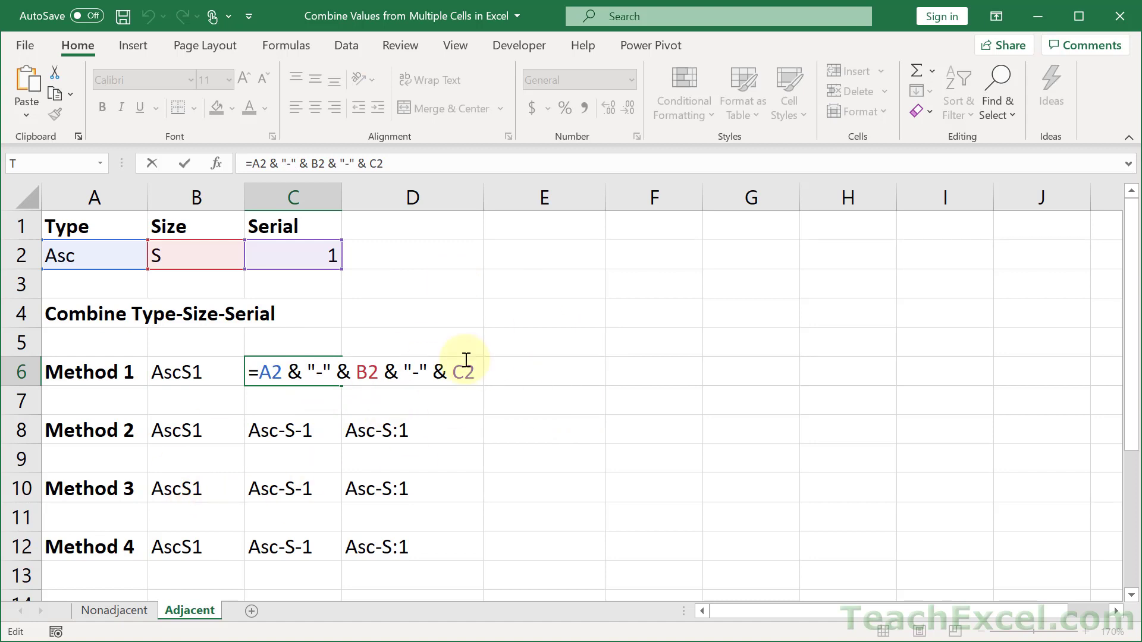
pyautogui.press('Escape')
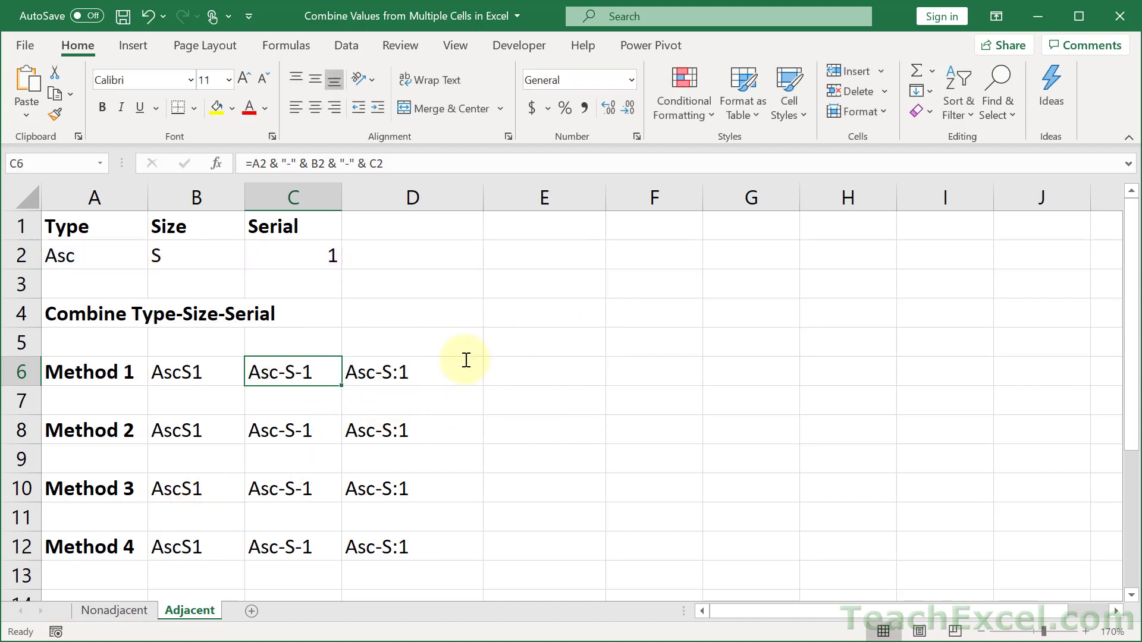
pyautogui.doubleClick(377, 372)
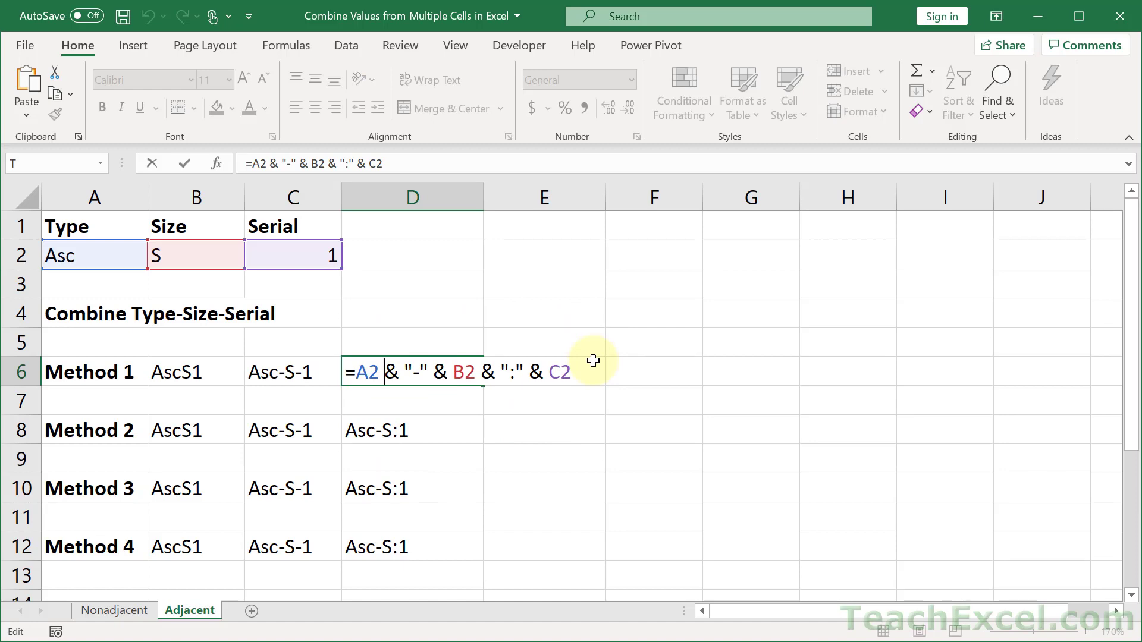
pyautogui.press('Escape')
# - Try to combine the whole range in B8 by replacing its formula with =CONCATENATE(A2:C2)
pyautogui.click(1088, 632)
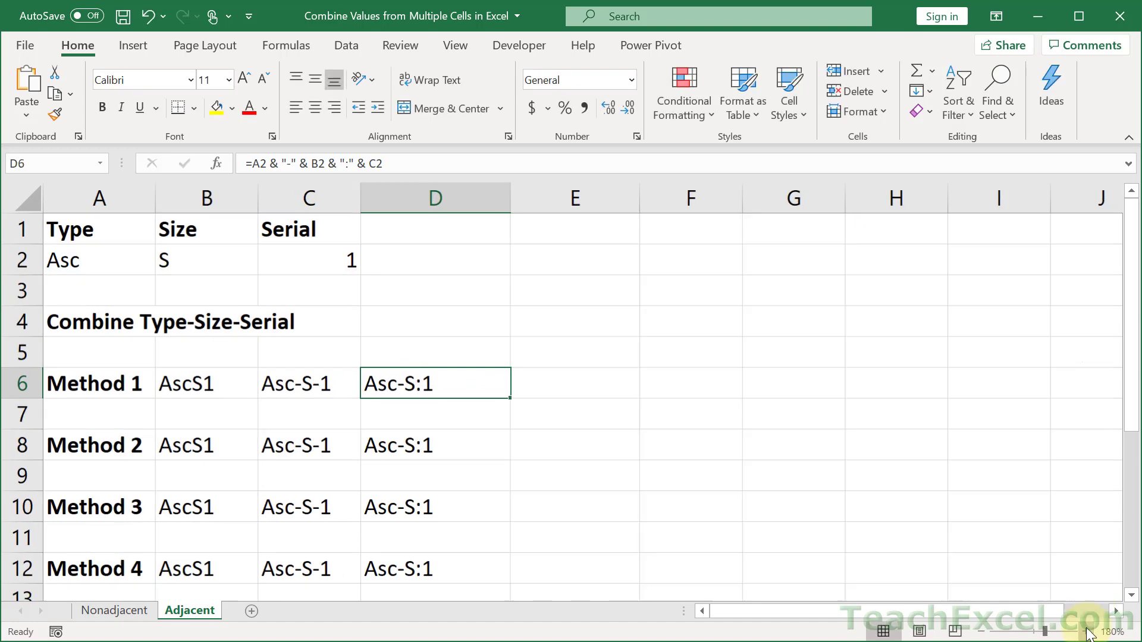
pyautogui.click(1088, 632)
pyautogui.scroll(1, 543, 462)
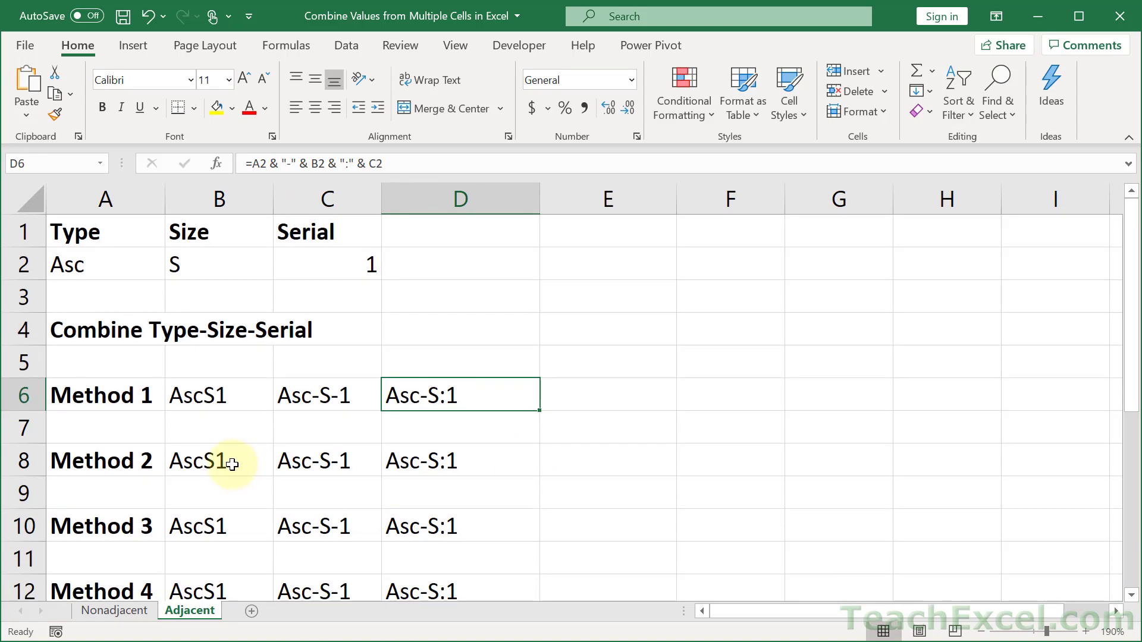
pyautogui.click(232, 463)
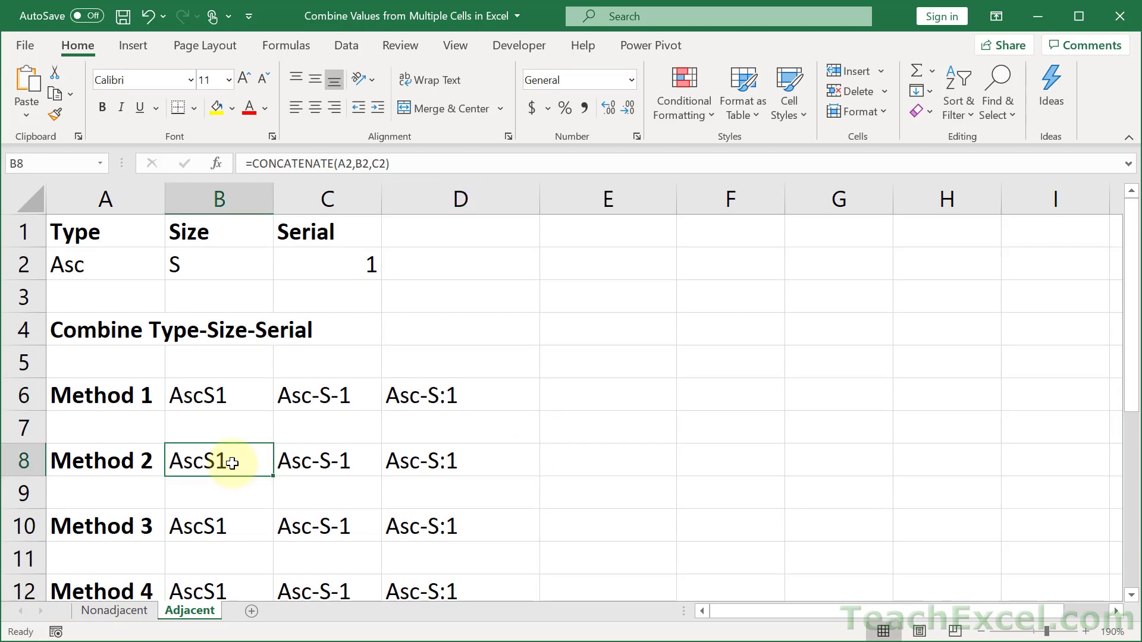
pyautogui.press('Delete')
pyautogui.write('=conc')
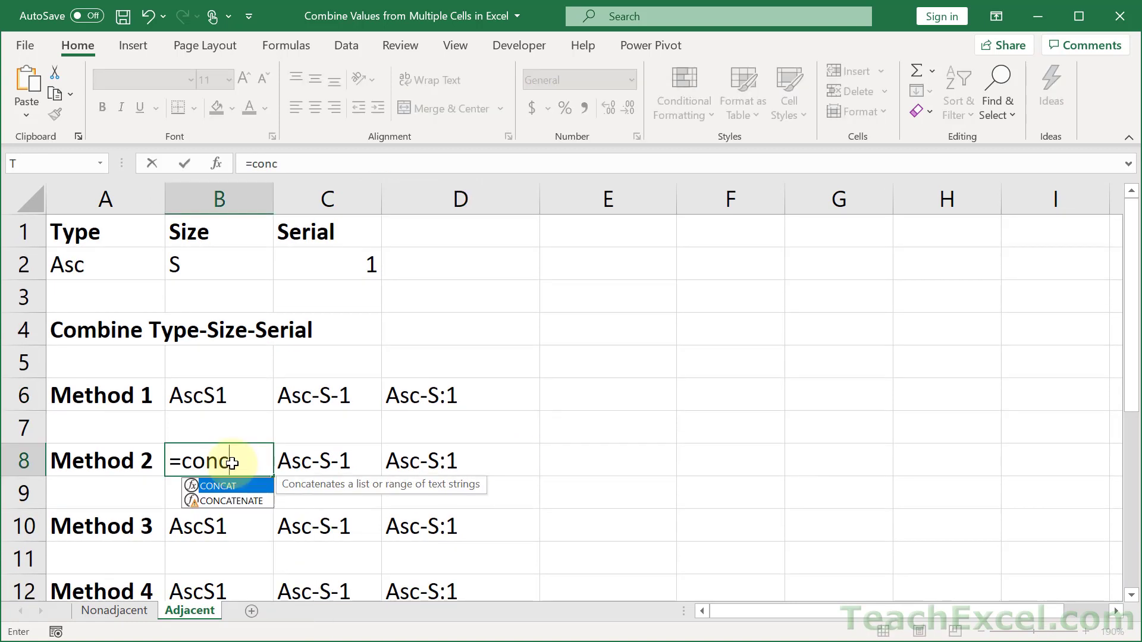
pyautogui.press('Down')
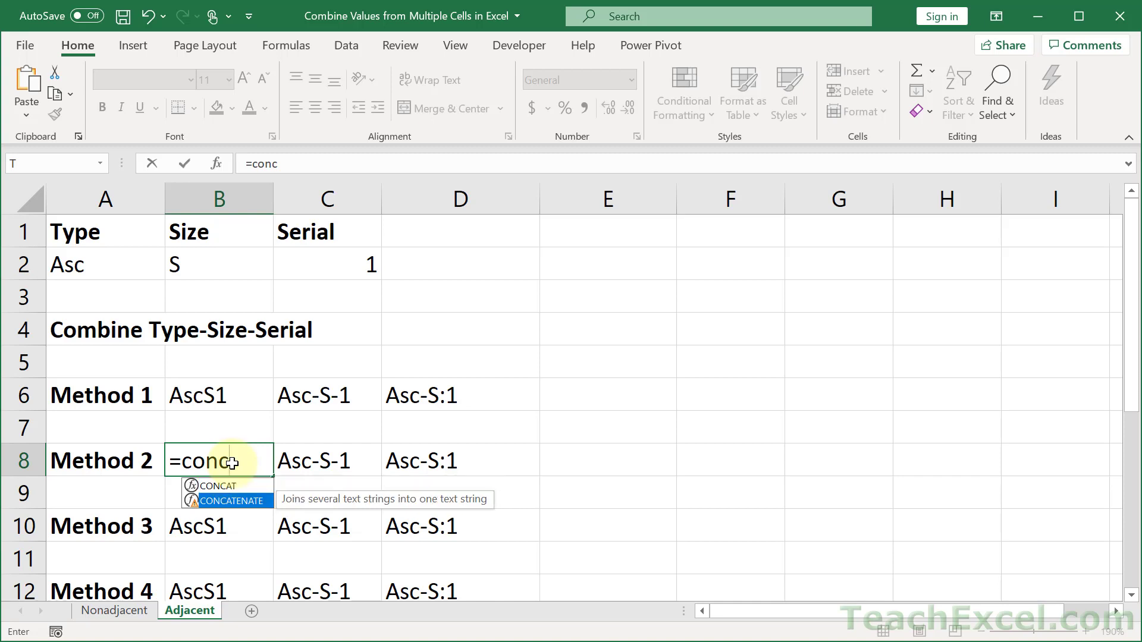
pyautogui.press('Tab')
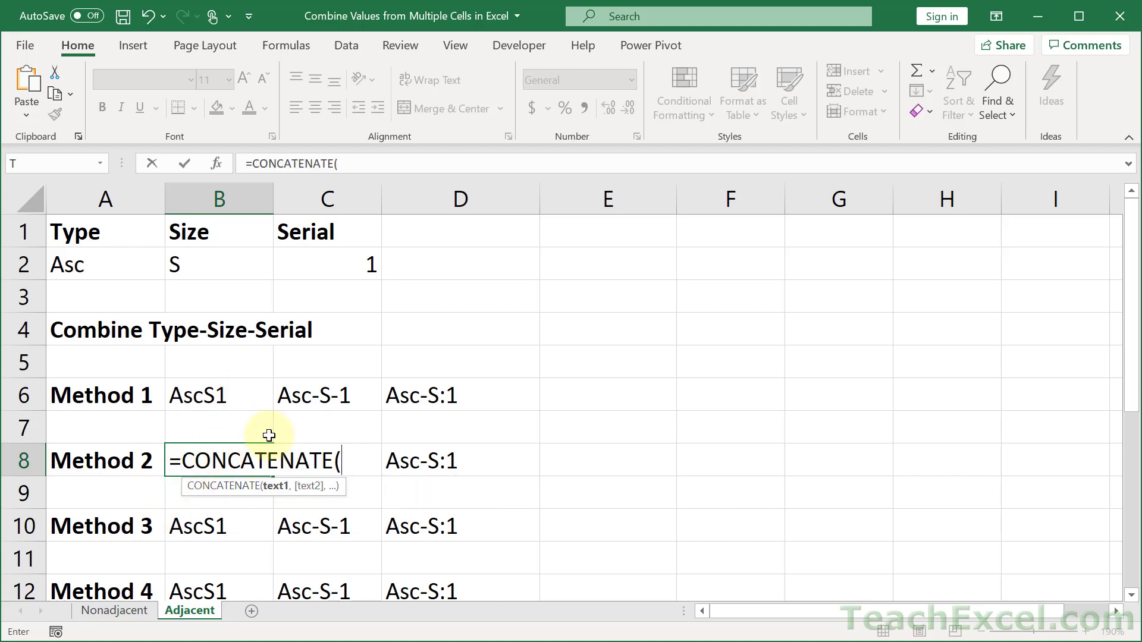
pyautogui.moveTo(93, 266); pyautogui.dragTo(312, 257)
pyautogui.write(')')
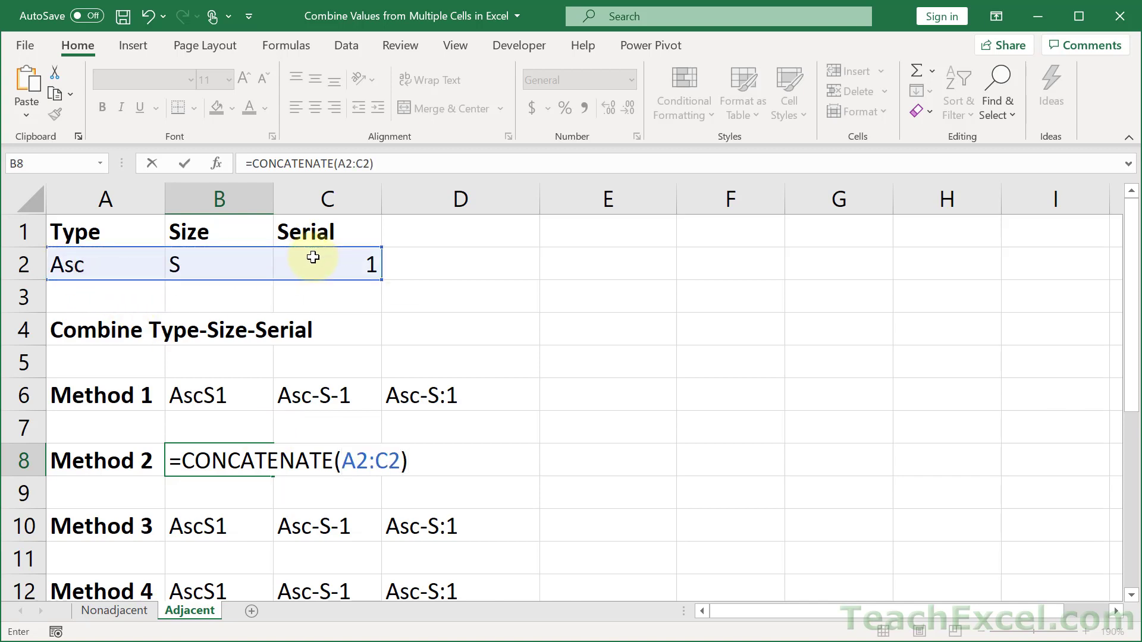
pyautogui.press('Return')
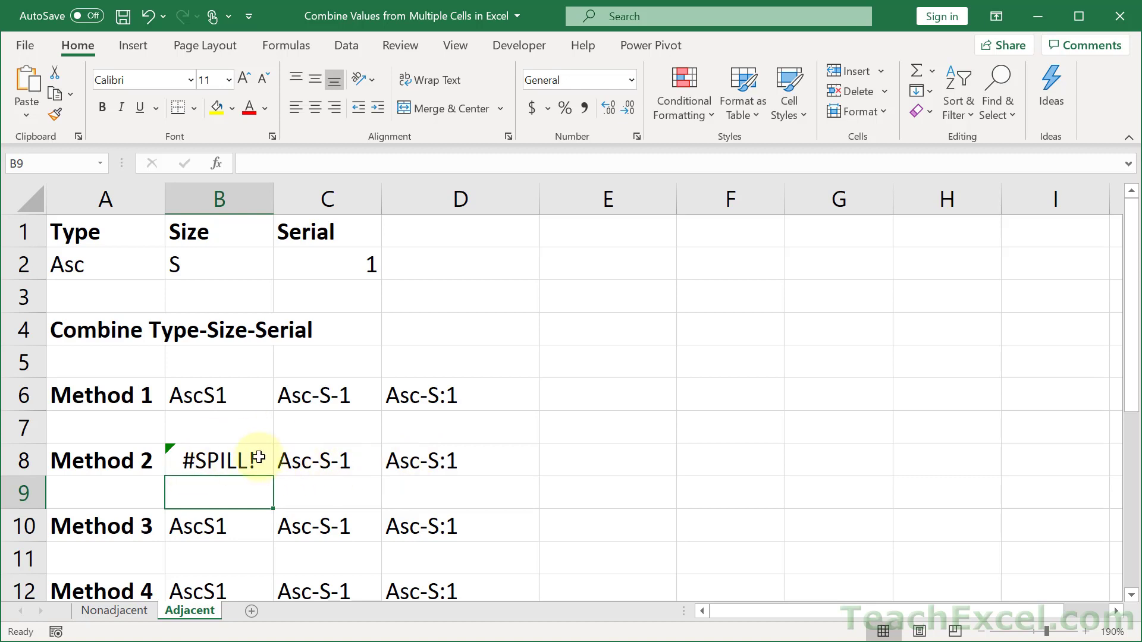
# - Rewrite B8's formula with individual cell references as =CONCATENATE(A2,B2,C2)
pyautogui.click(227, 463)
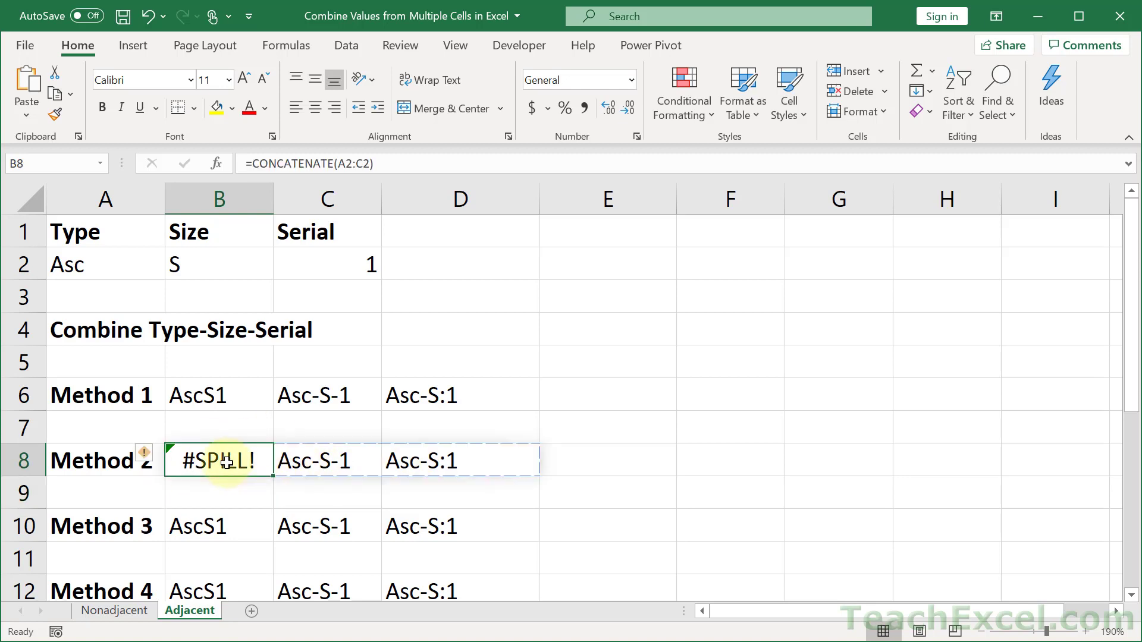
pyautogui.doubleClick(226, 463)
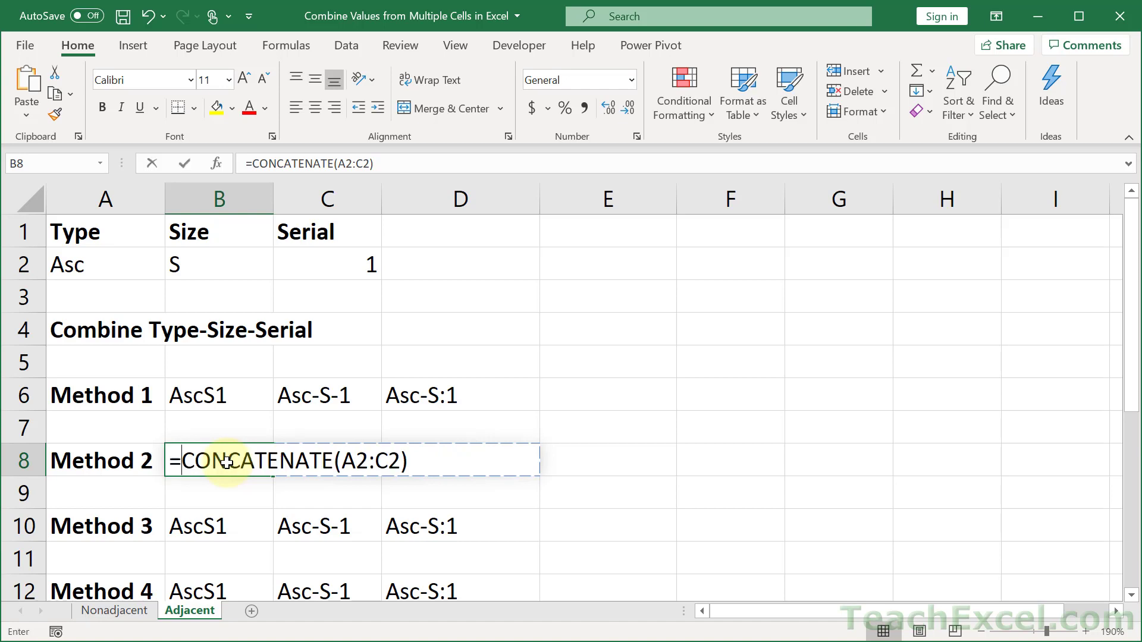
pyautogui.press('Escape')
pyautogui.write('=conc')
pyautogui.press('Down')
pyautogui.press('Tab')
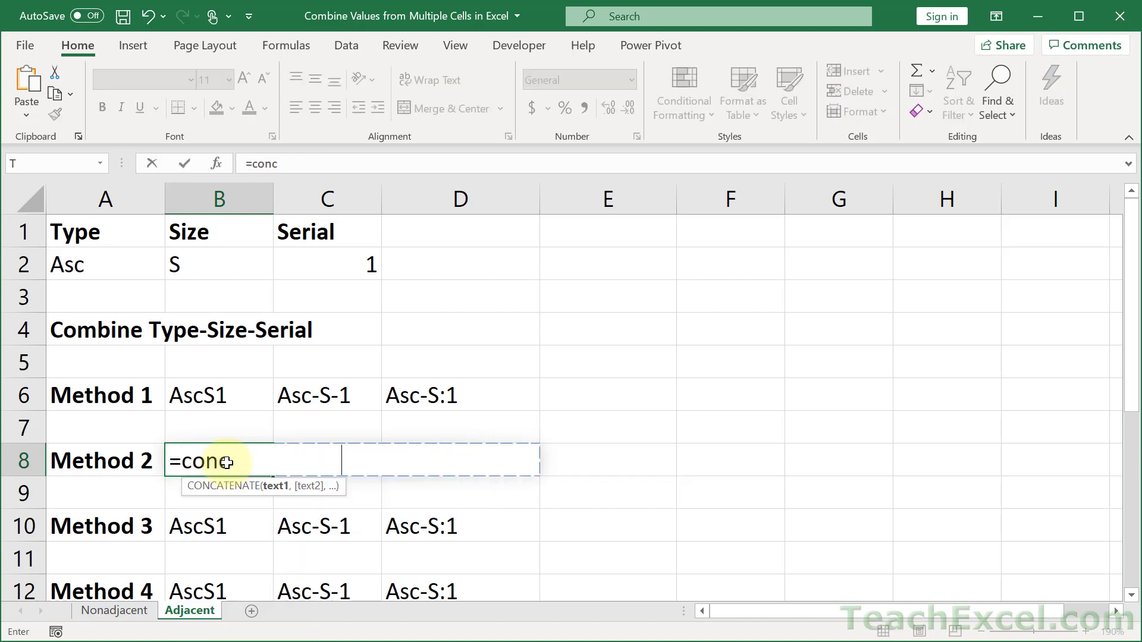
pyautogui.click(123, 265)
pyautogui.write(',')
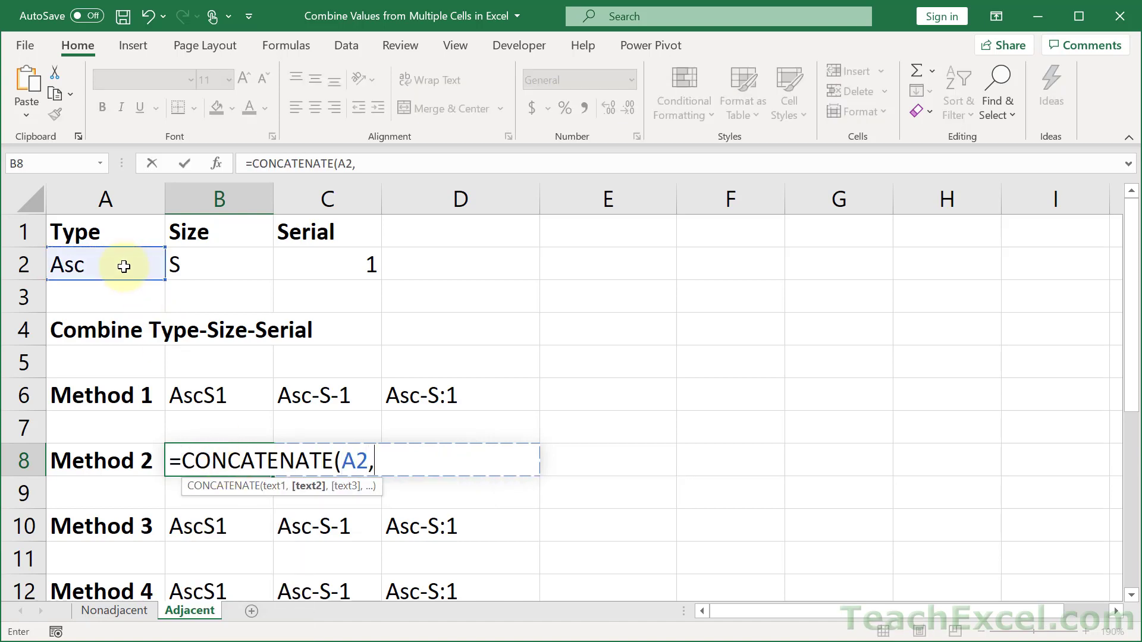
pyautogui.click(206, 264)
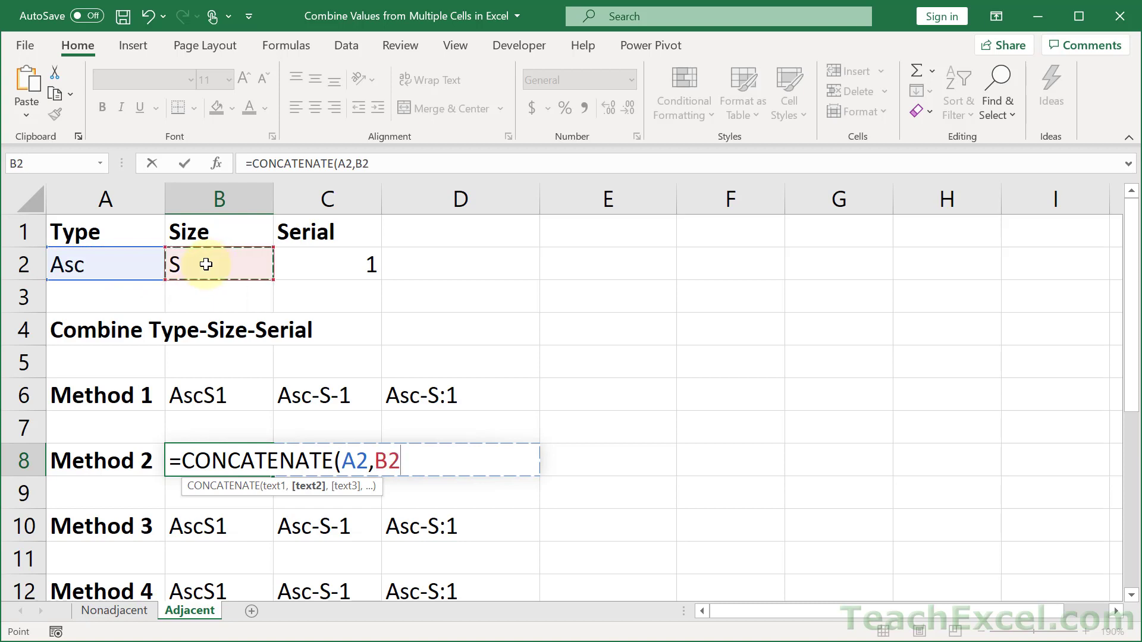
pyautogui.write(',')
pyautogui.click(321, 269)
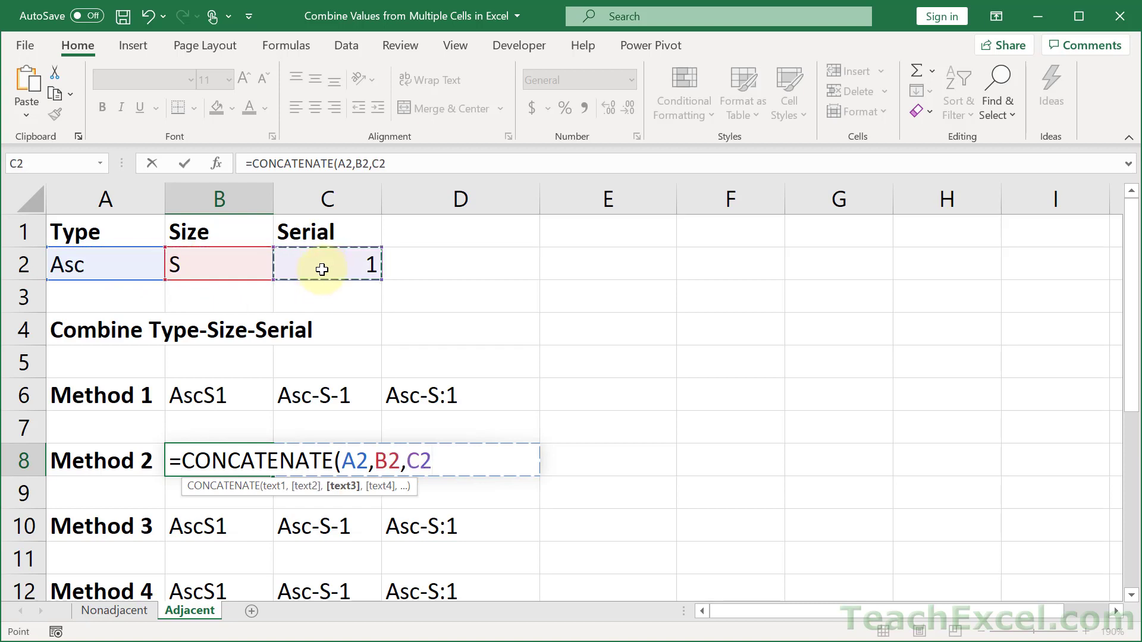
pyautogui.press('Return')
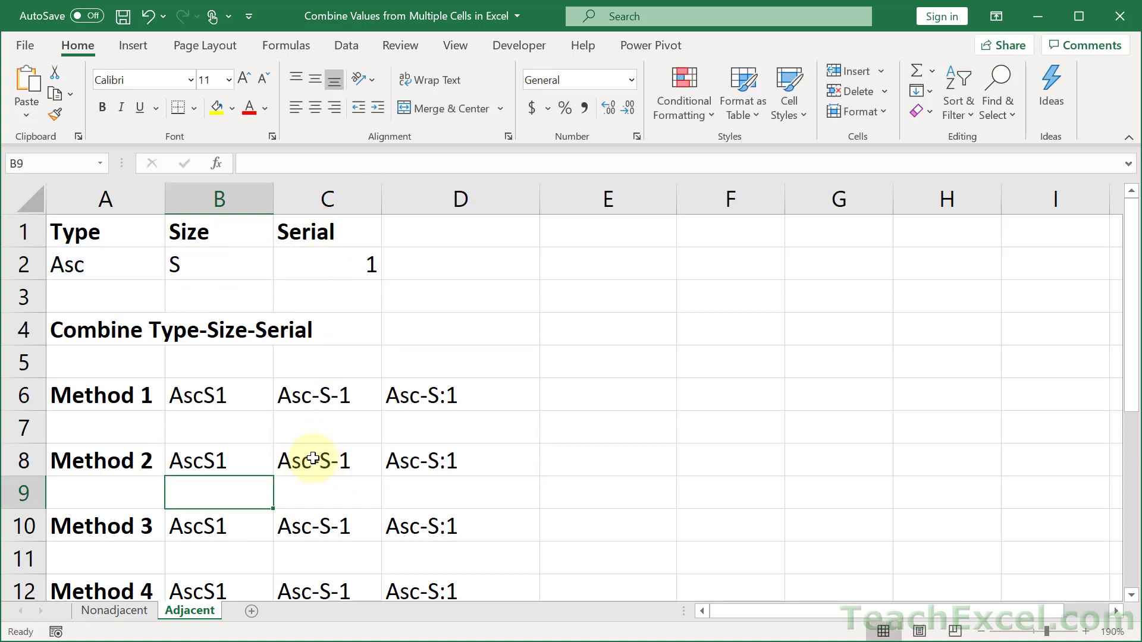
# - Examine the CONCATENATE formulas with separators in C8 and D8 without changing them
pyautogui.doubleClick(313, 459)
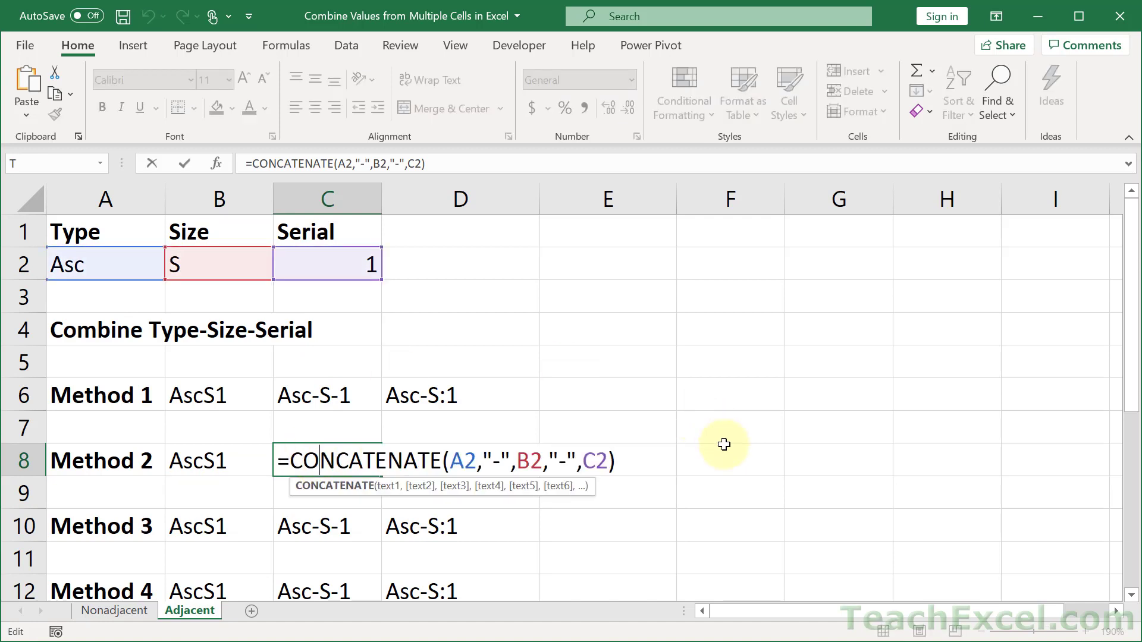
pyautogui.press('Escape')
pyautogui.click(442, 464)
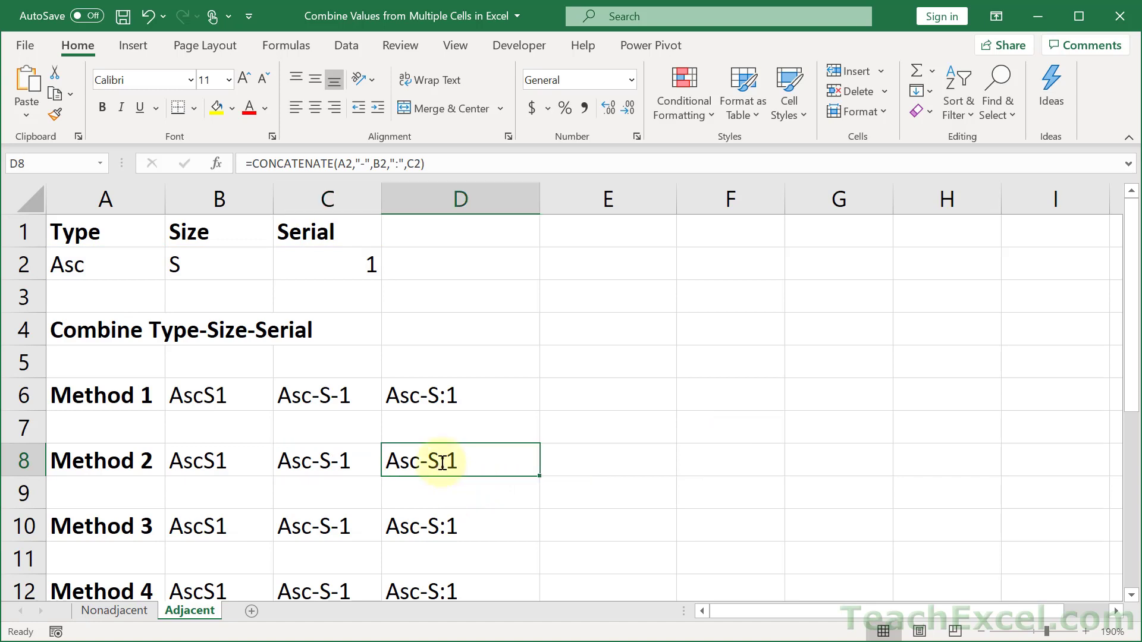
# - Clear B10 and enter the formula =CONCAT(A2:C2) to combine the whole range
pyautogui.click(236, 530)
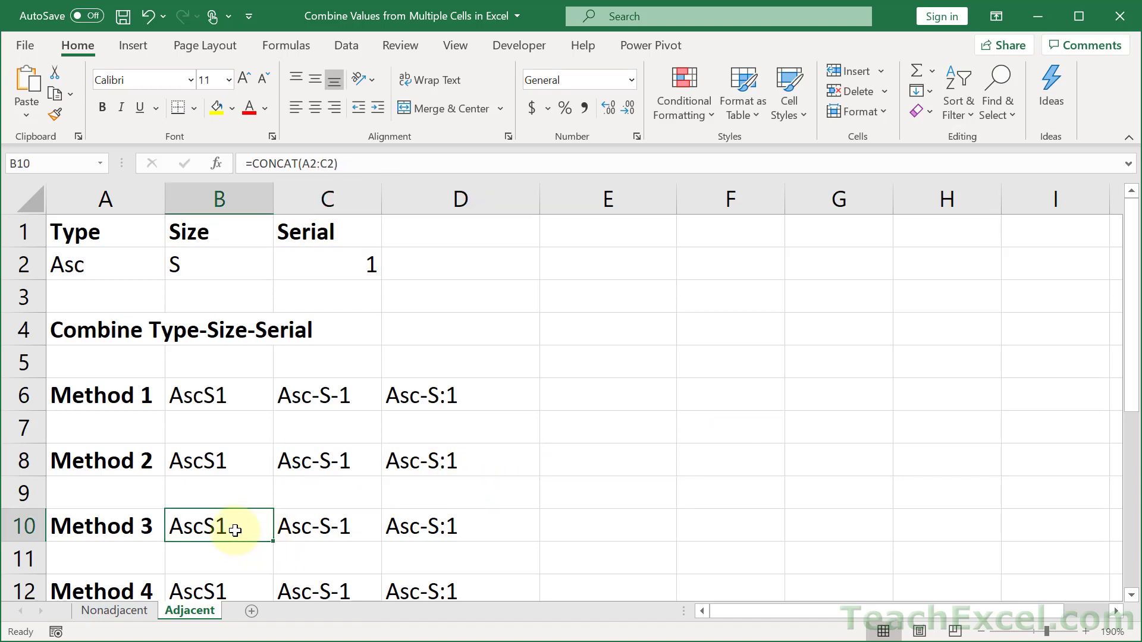
pyautogui.press('Delete')
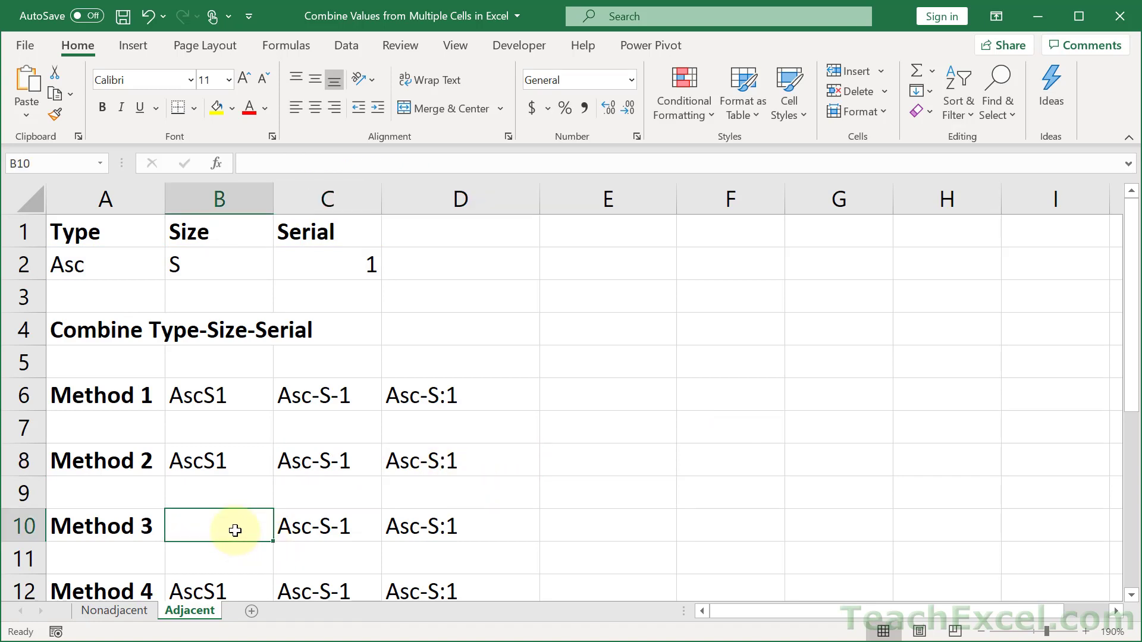
pyautogui.write('=conca')
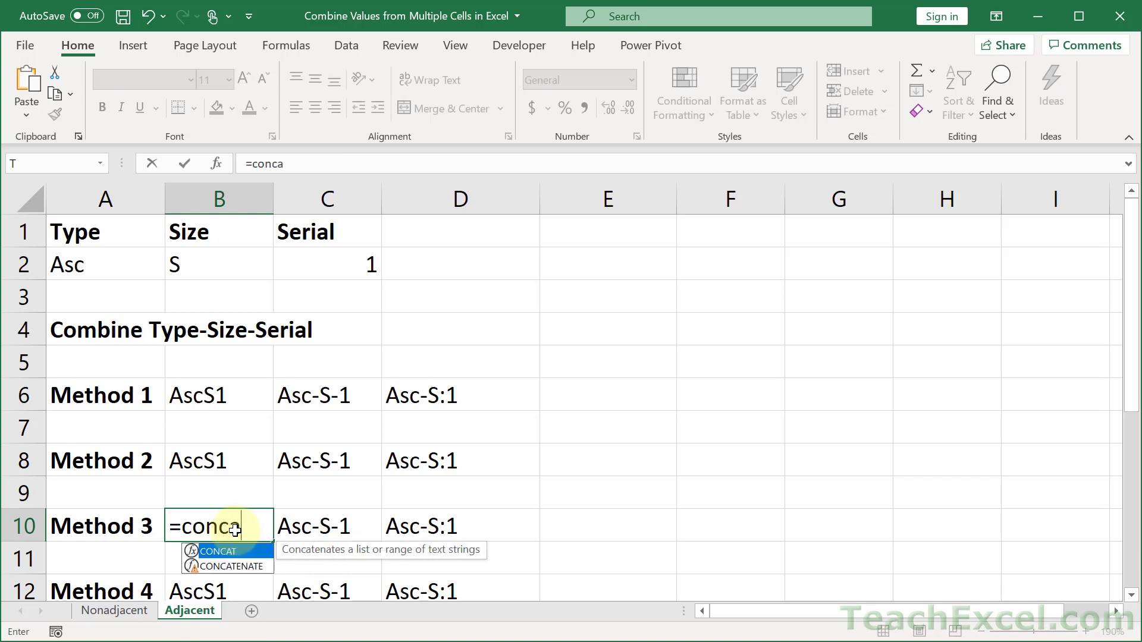
pyautogui.press('Tab')
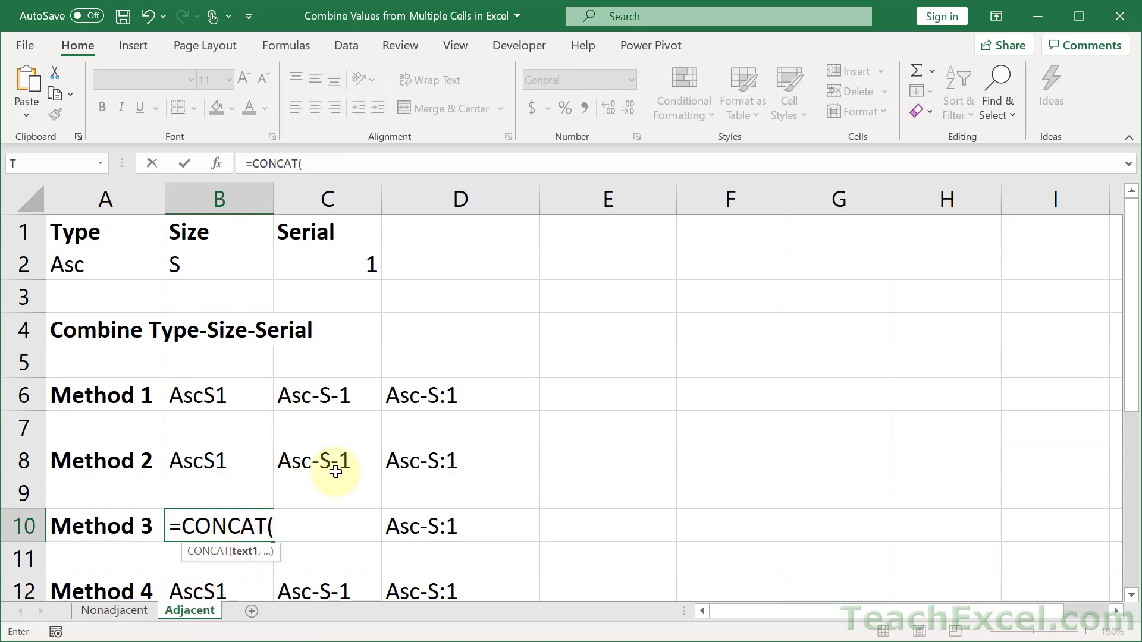
pyautogui.moveTo(89, 262); pyautogui.dragTo(316, 271)
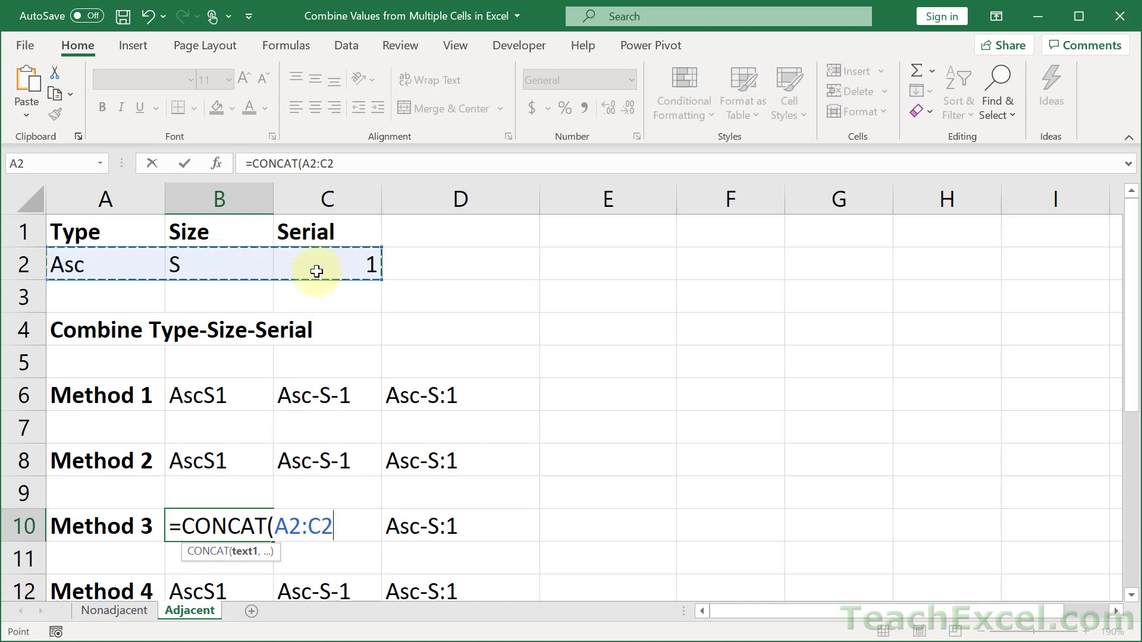
pyautogui.press('Return')
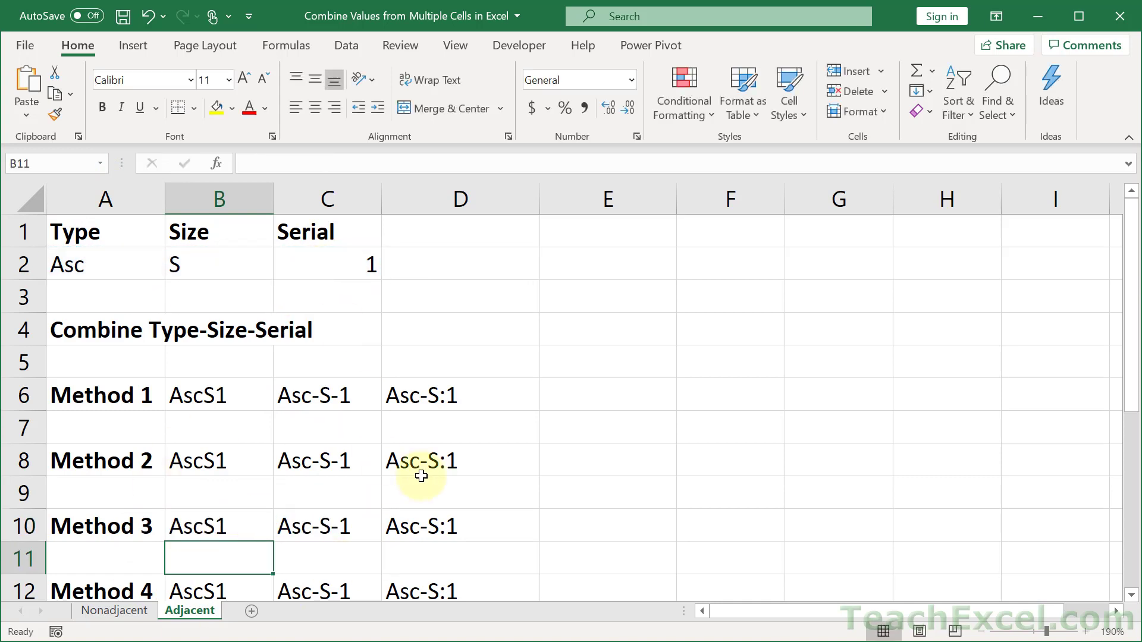
# - Examine the Method 3 CONCAT formulas in B10, C10 and D10 without changing them
pyautogui.click(216, 525)
pyautogui.press('F2')
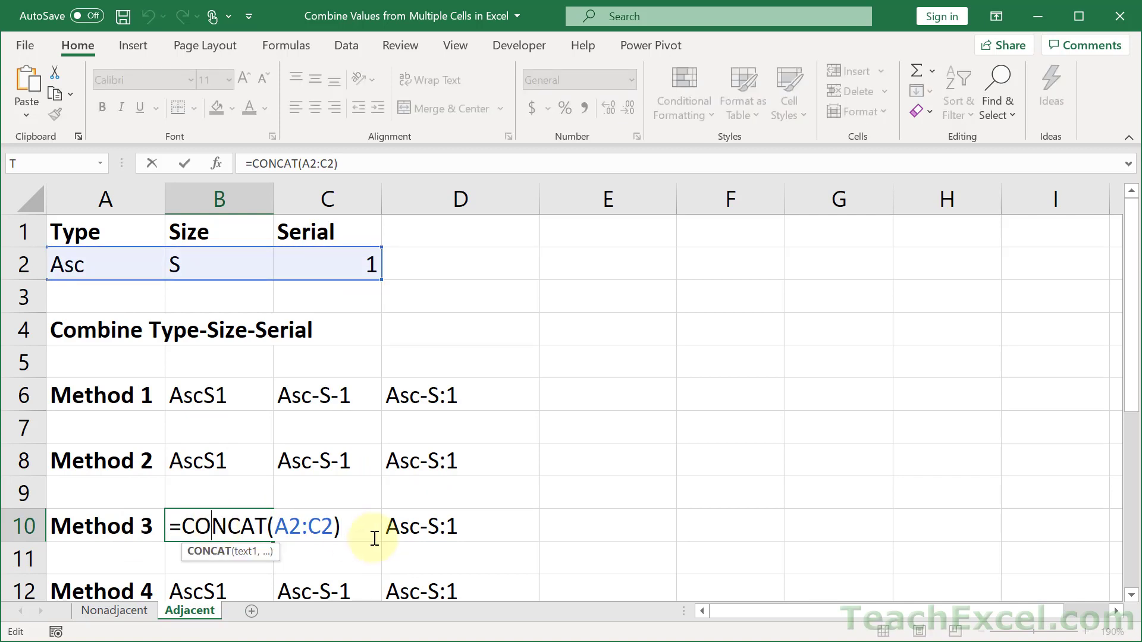
pyautogui.scroll(-1, 374, 538)
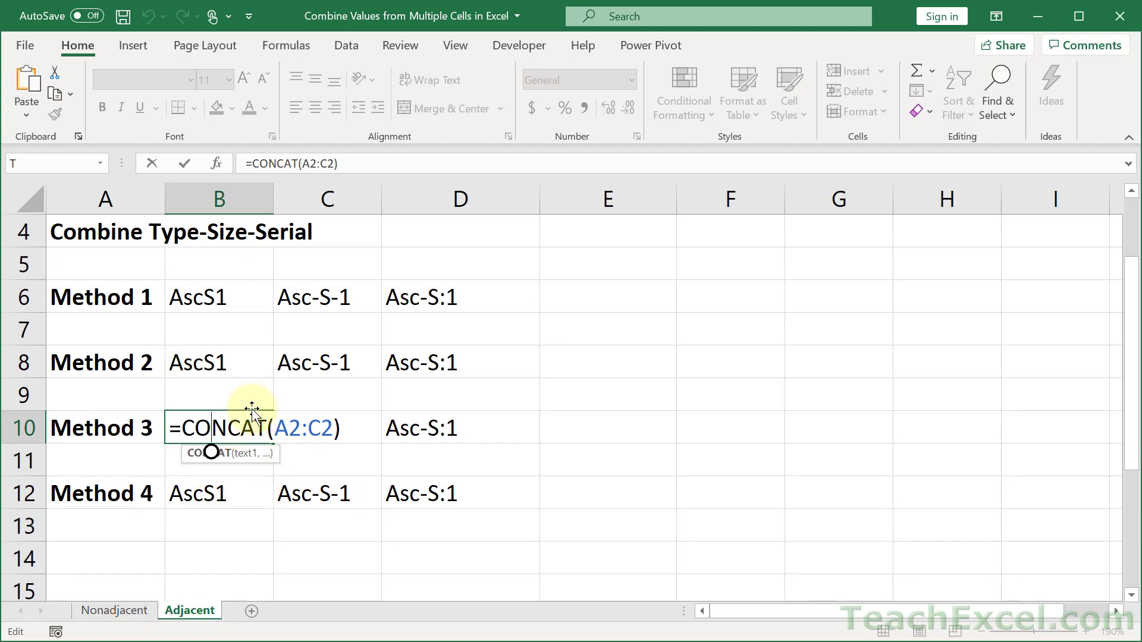
pyautogui.scroll(1, 252, 410)
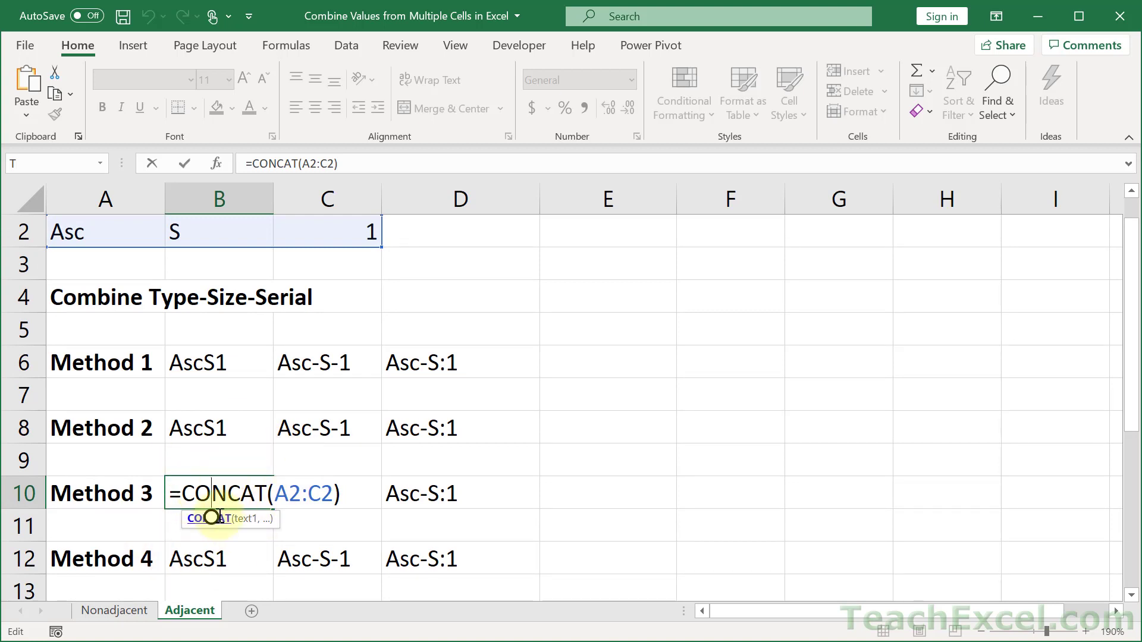
pyautogui.hotkey('ctrl', 'Return')
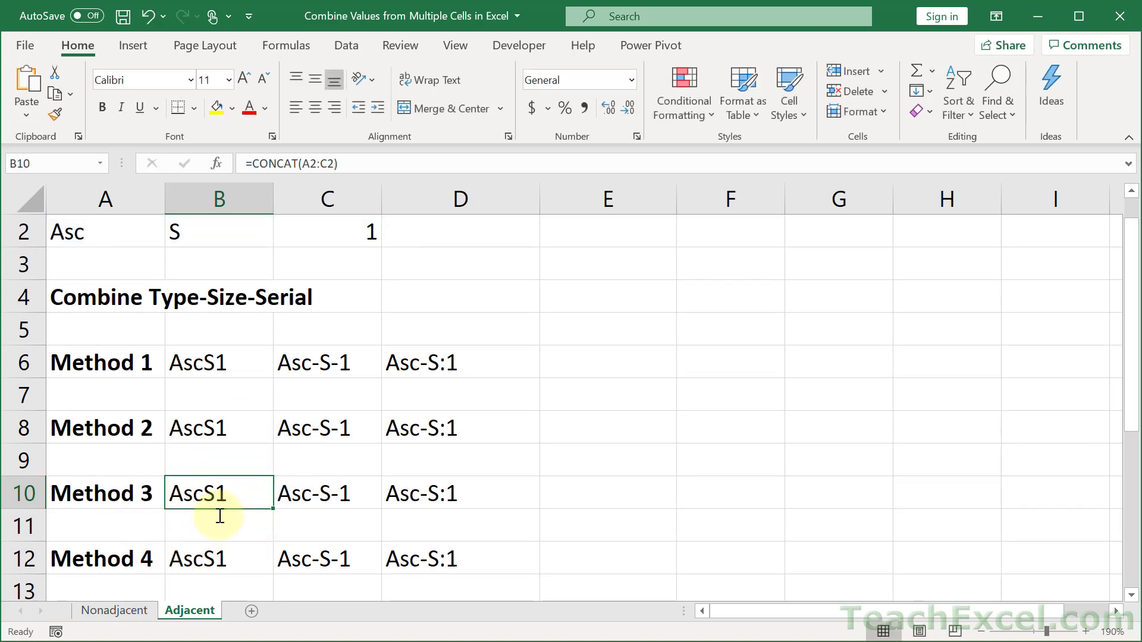
pyautogui.doubleClick(297, 494)
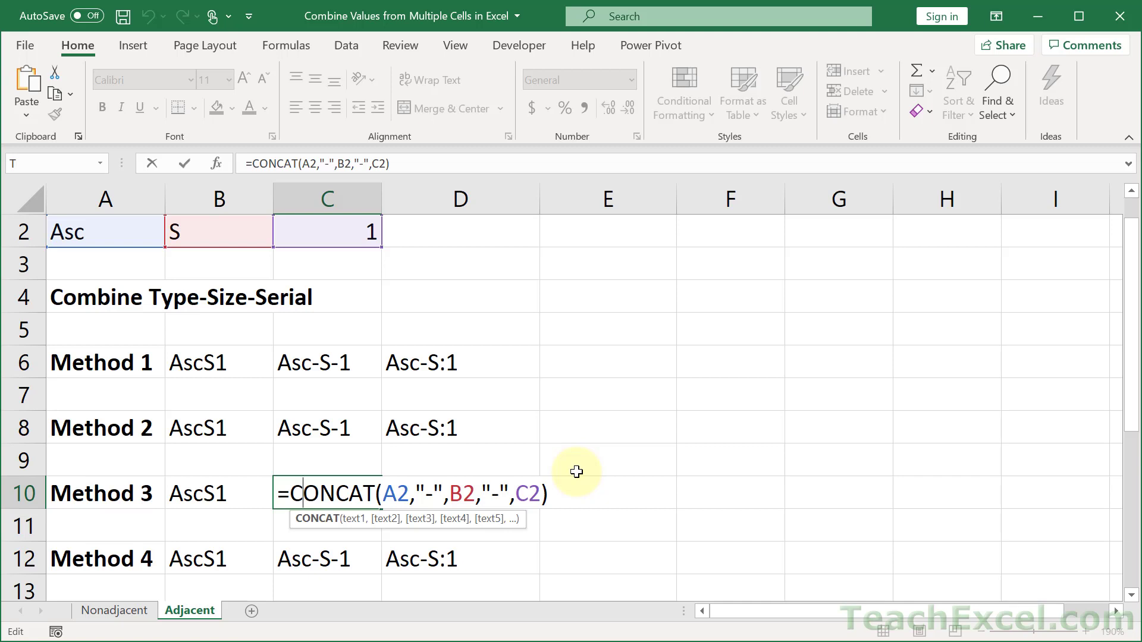
pyautogui.press('Escape')
pyautogui.doubleClick(467, 495)
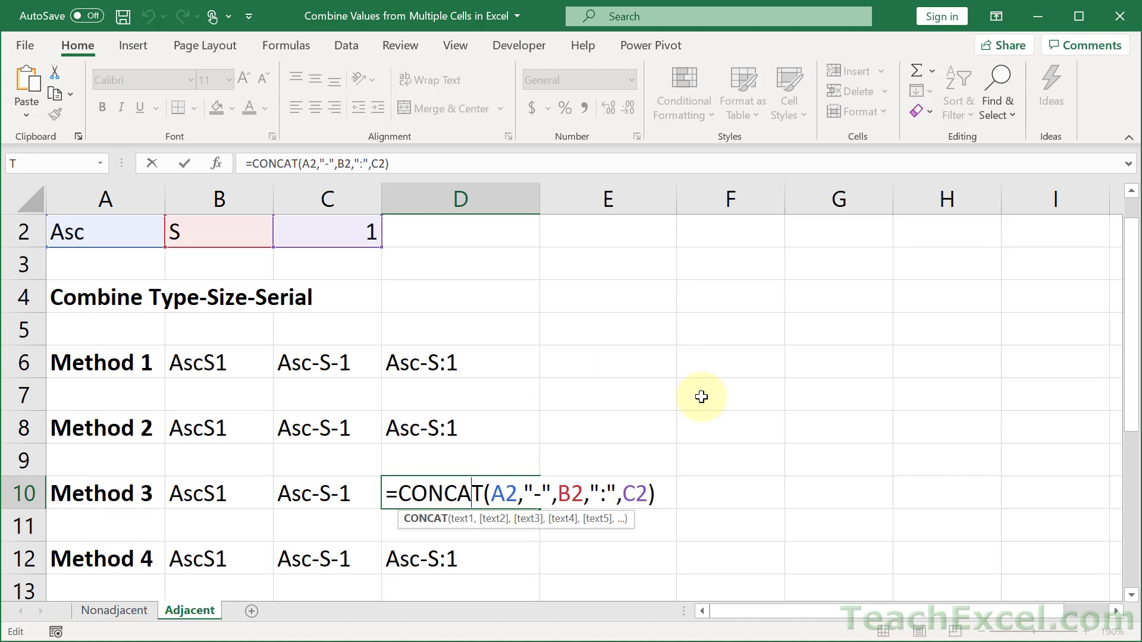
pyautogui.press('Escape')
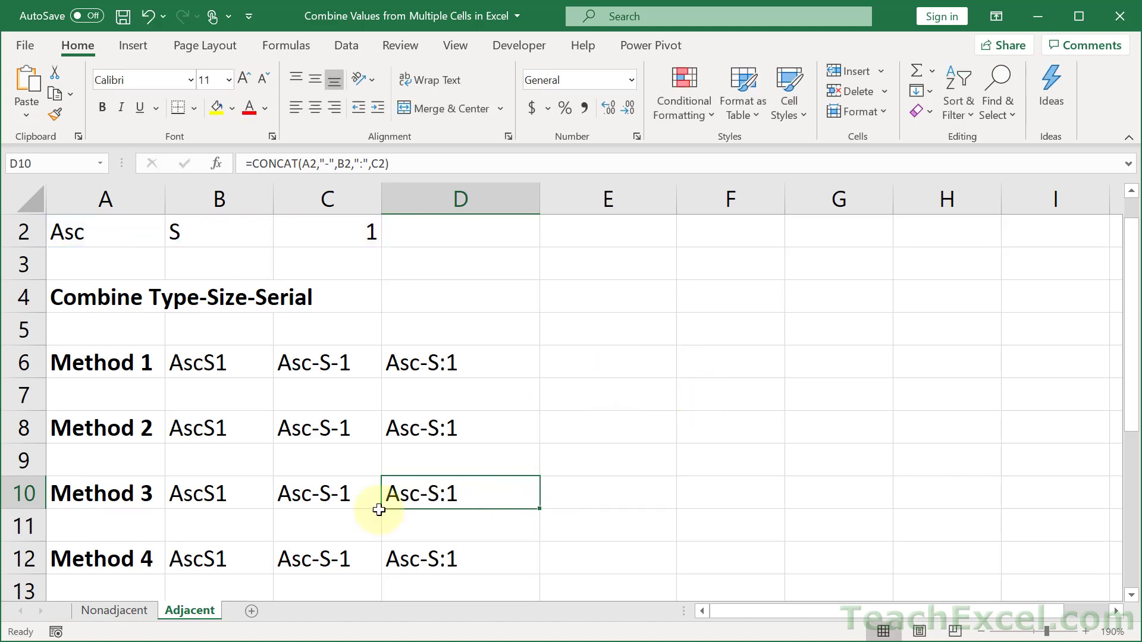
# - Clear B12 and enter the formula =TEXTJOIN("",TRUE,A2:C2) to combine the whole range without a separator
pyautogui.click(244, 563)
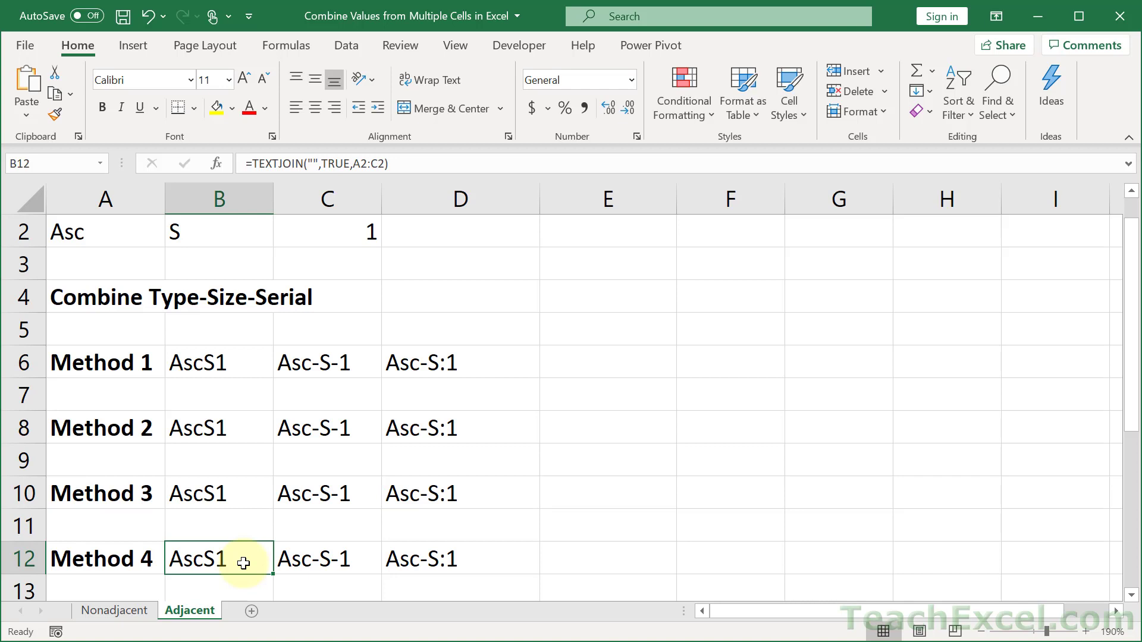
pyautogui.press('Delete')
pyautogui.write('=te')
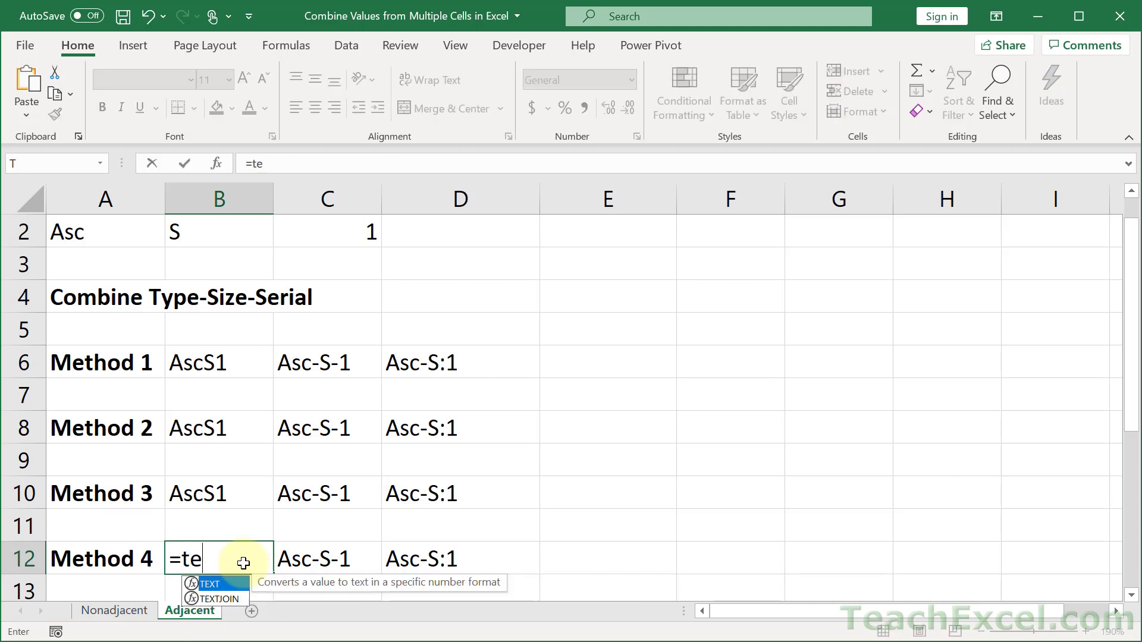
pyautogui.write('xth')
pyautogui.press('BackSpace')
pyautogui.write('j')
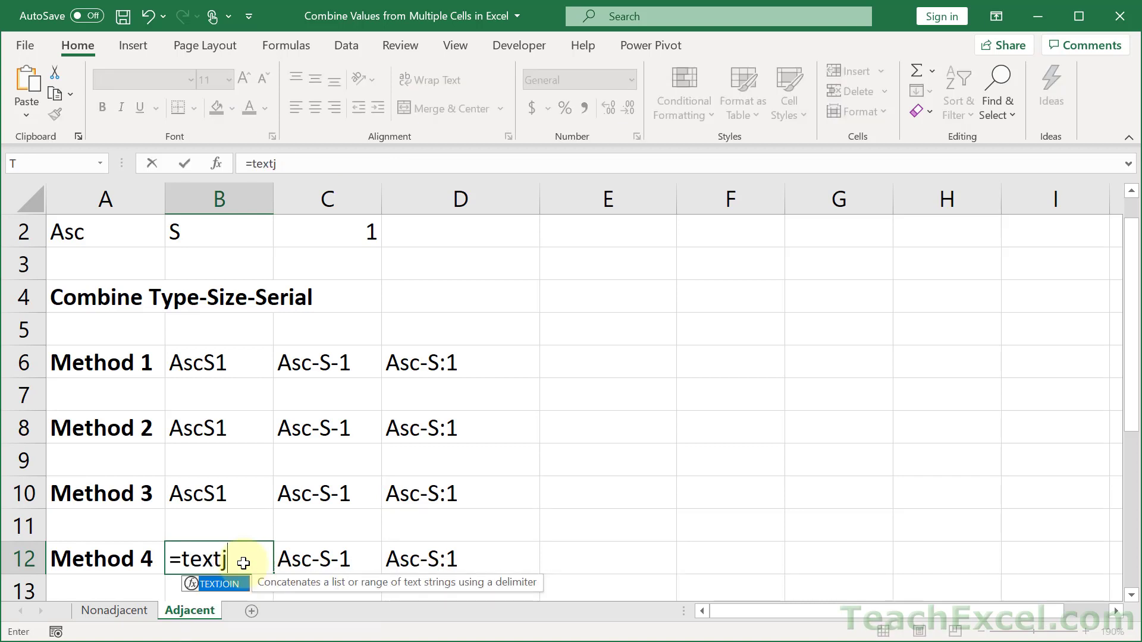
pyautogui.press('Tab')
pyautogui.write('"')
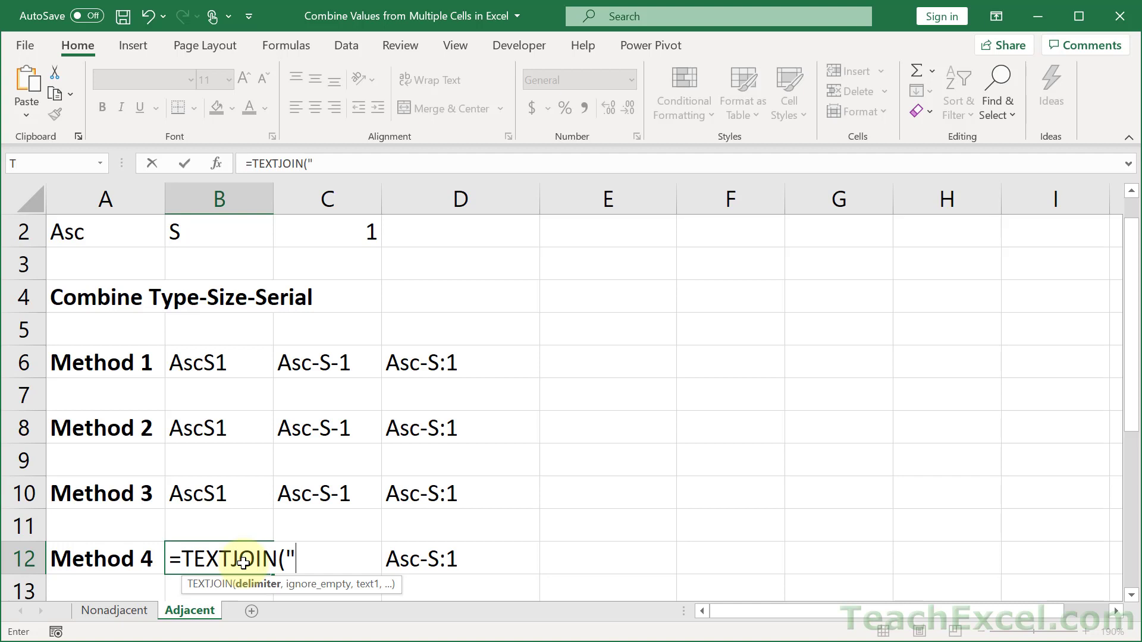
pyautogui.write('",t')
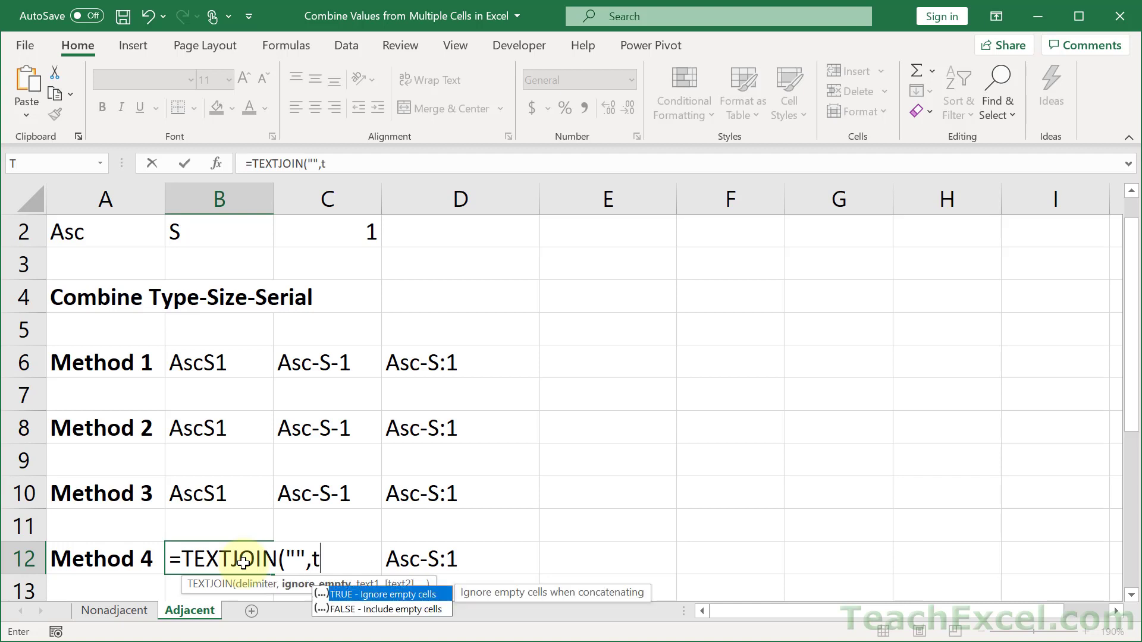
pyautogui.write('rue,')
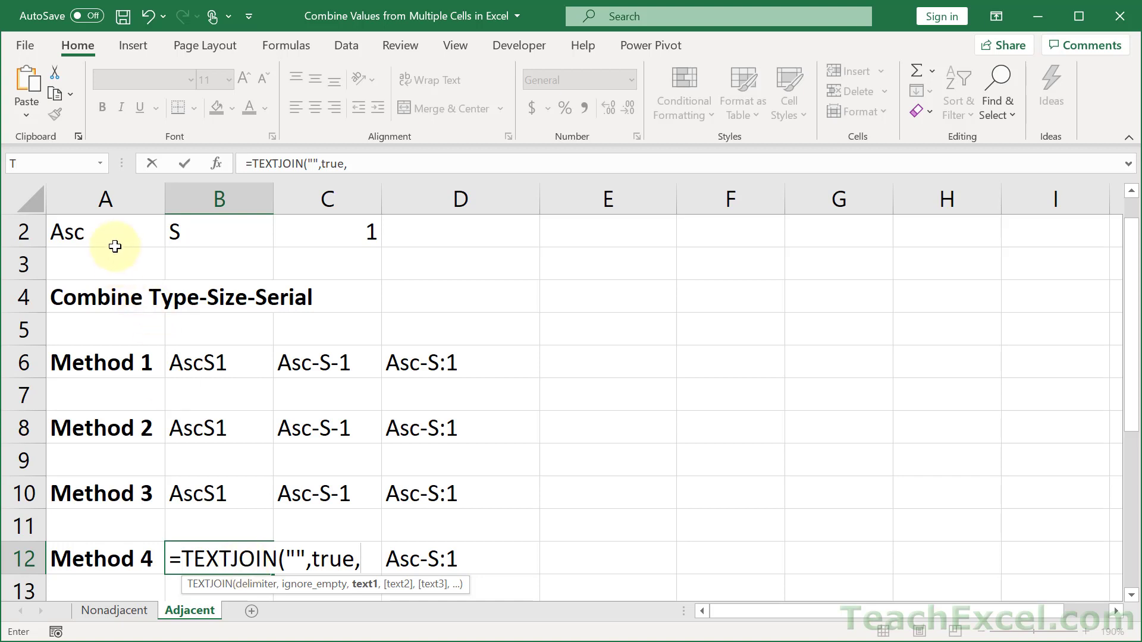
pyautogui.moveTo(108, 232); pyautogui.dragTo(337, 238)
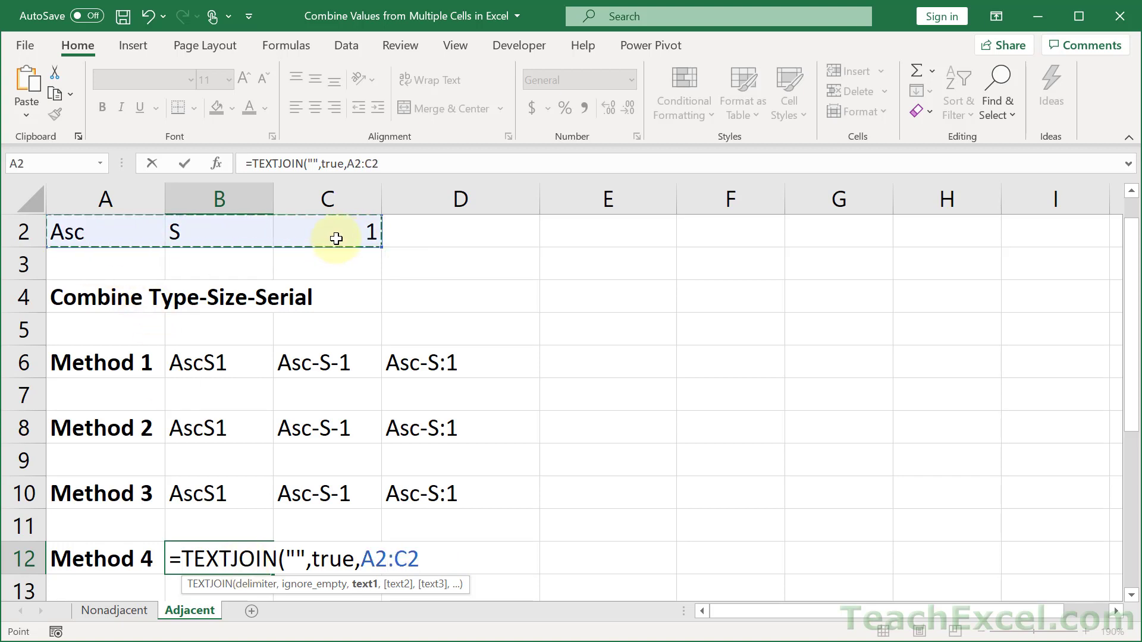
pyautogui.press('Return')
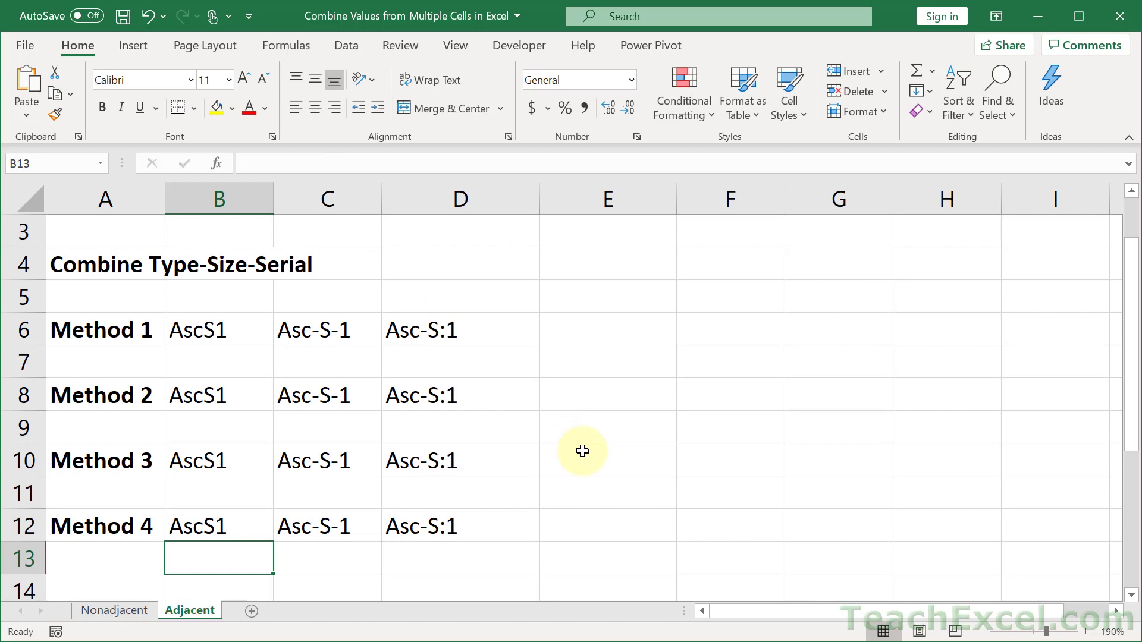
# - Examine the Method 4 TEXTJOIN formulas in B12, C12 and D12, including the A2:B2 range and ignore_empty argument in D12
pyautogui.doubleClick(237, 526)
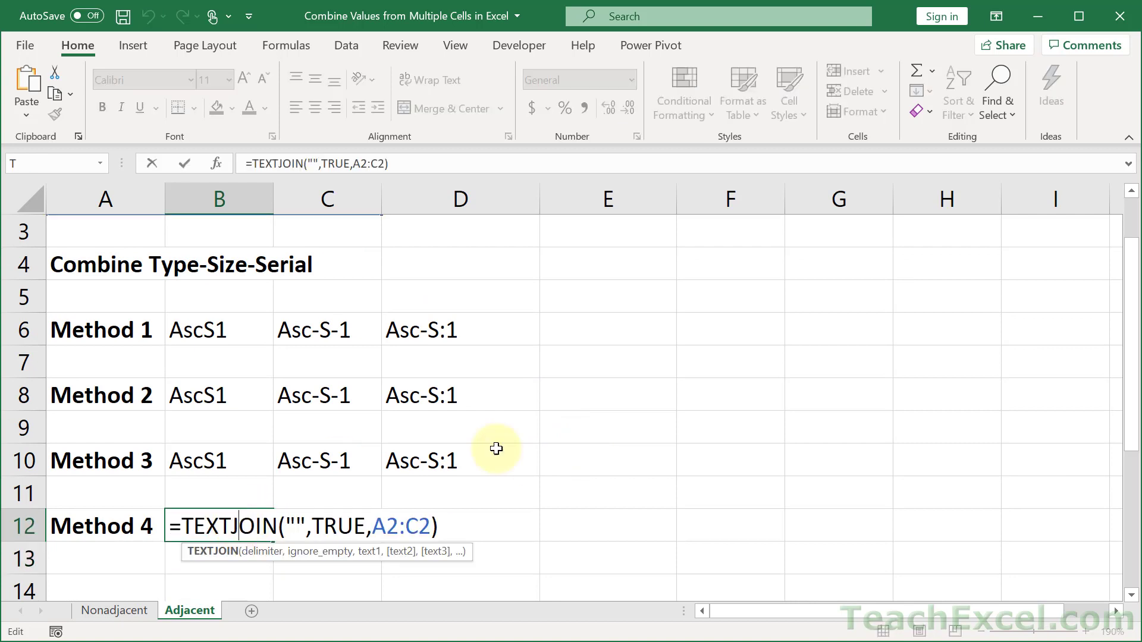
pyautogui.press('Escape')
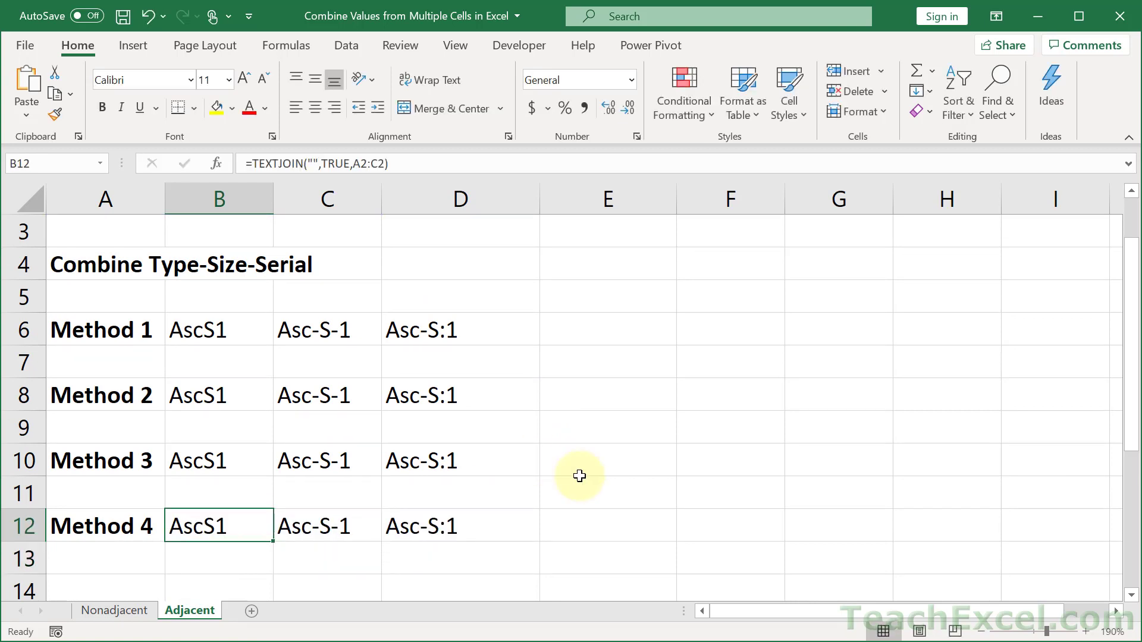
pyautogui.click(334, 528)
pyautogui.doubleClick(337, 533)
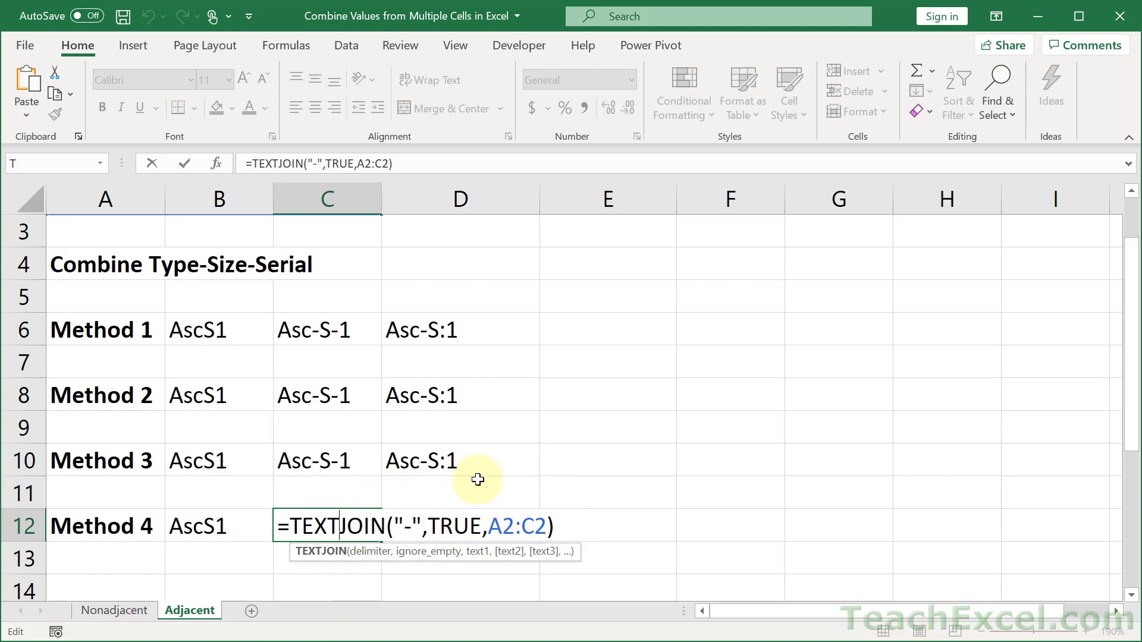
pyautogui.hotkey('ctrl', 'Return')
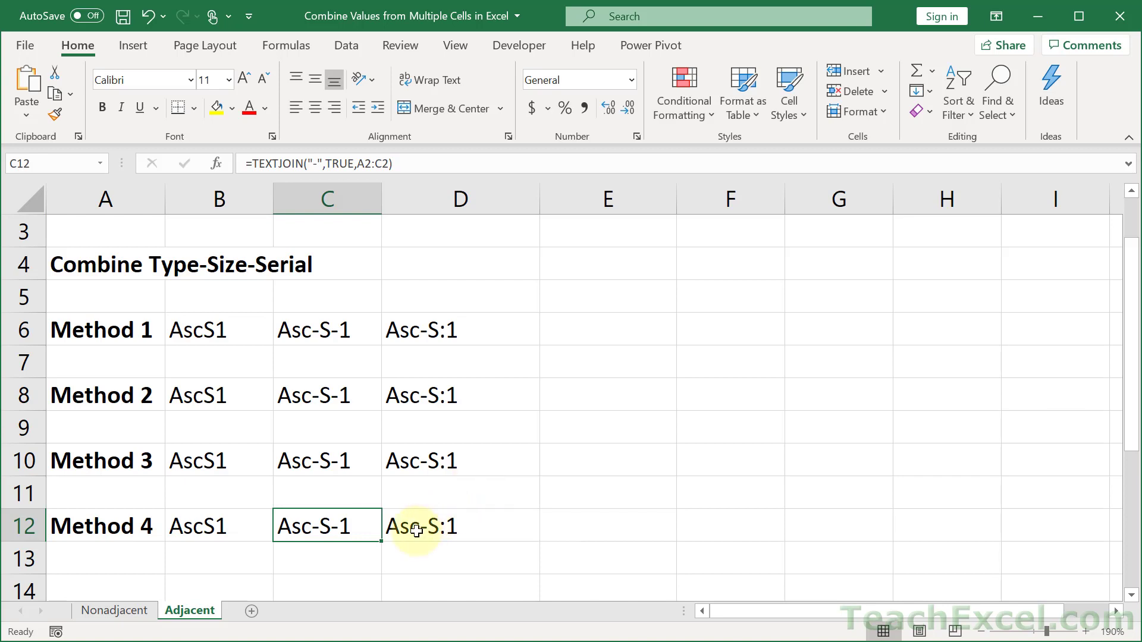
pyautogui.click(475, 531)
pyautogui.doubleClick(477, 531)
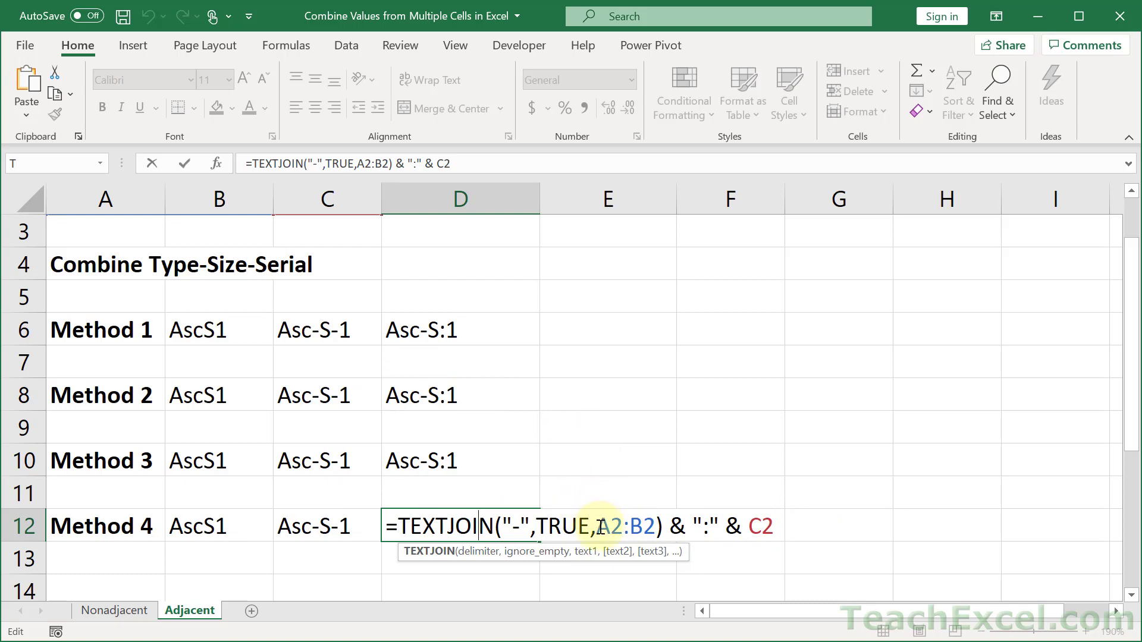
pyautogui.moveTo(600, 528); pyautogui.dragTo(657, 528)
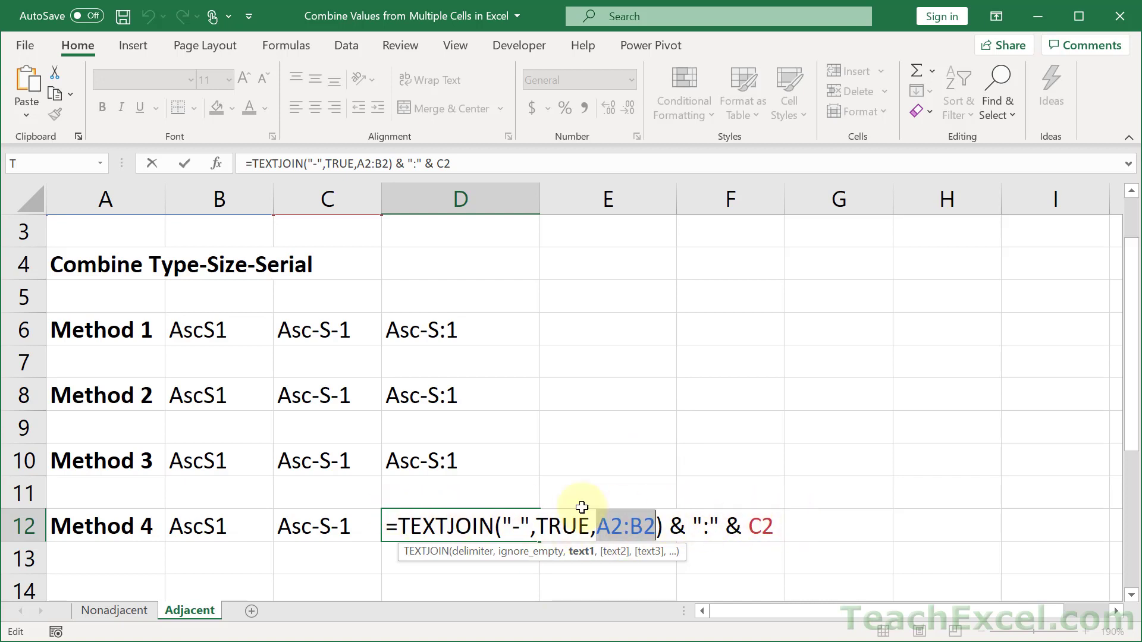
pyautogui.click(635, 525)
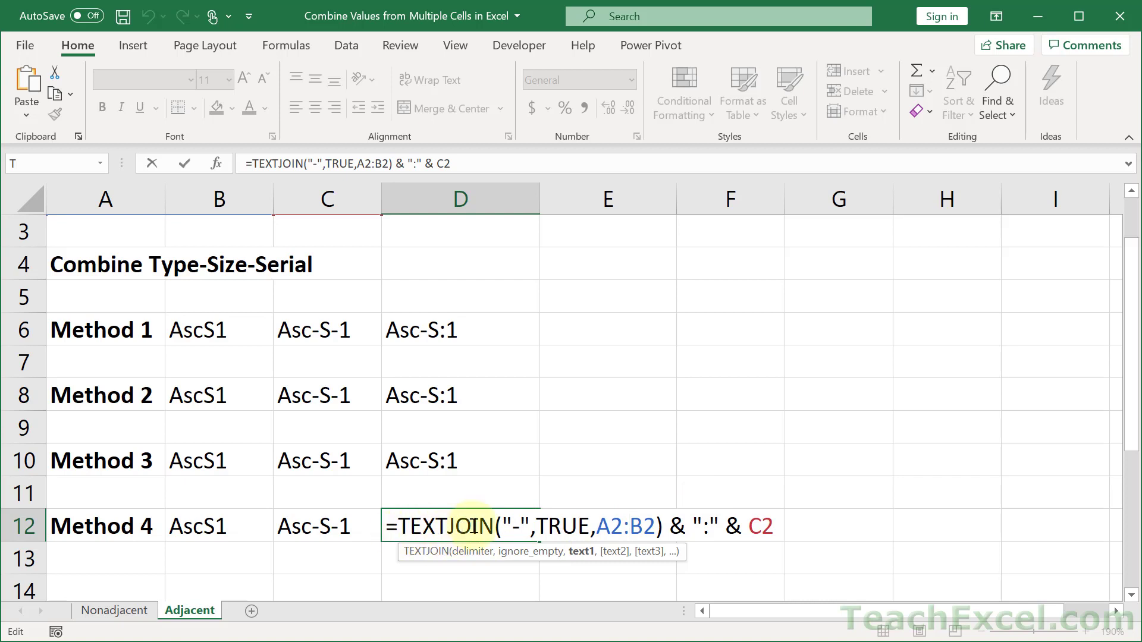
pyautogui.click(556, 526)
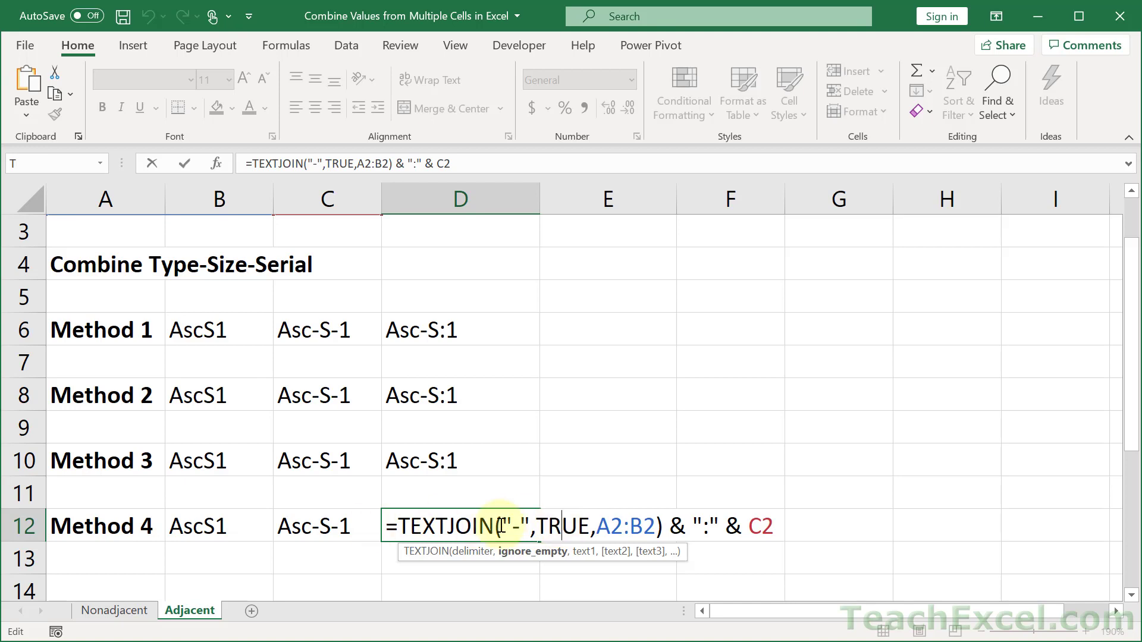
pyautogui.press('Return')
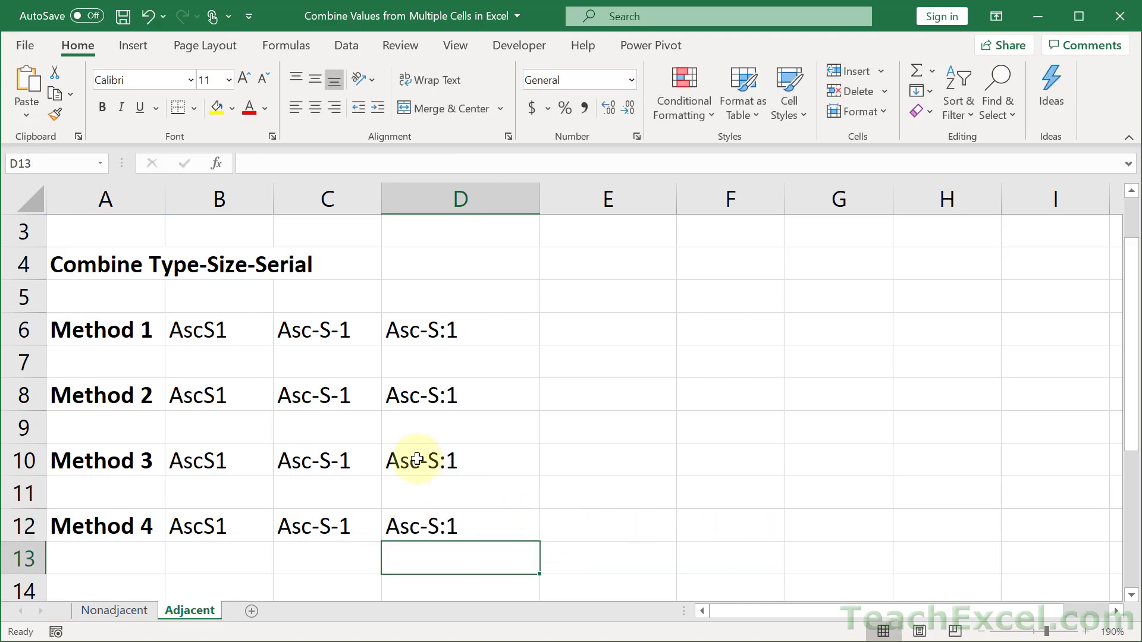
# - Clear the Size value in B2 and check the CONCAT formula in C10 against the empty cell
pyautogui.scroll(1, 416, 459)
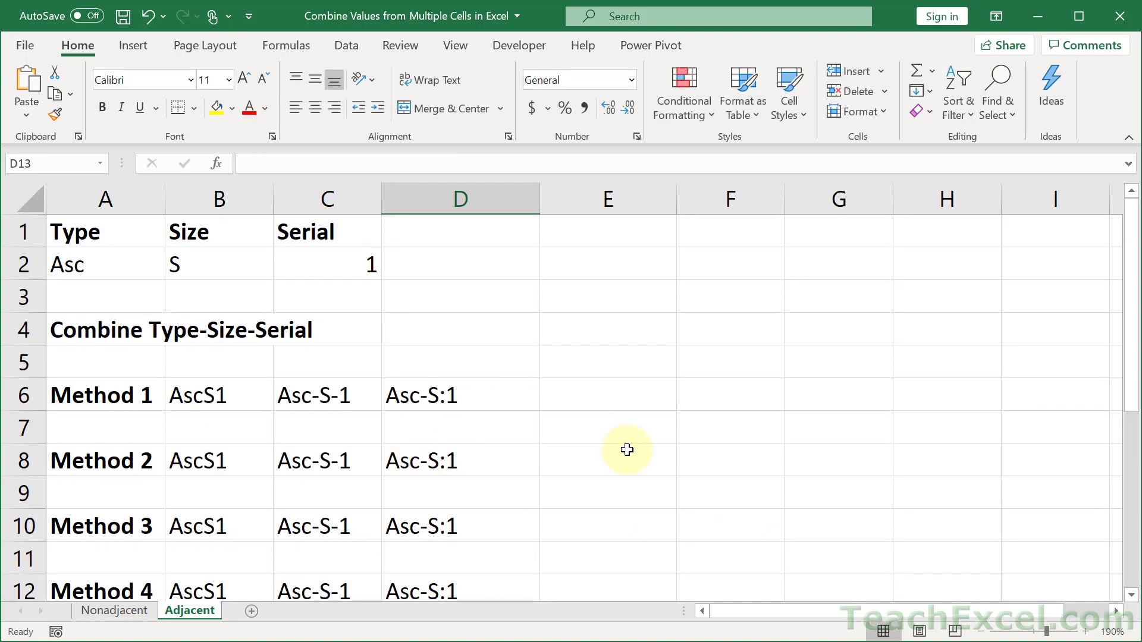
pyautogui.click(980, 632)
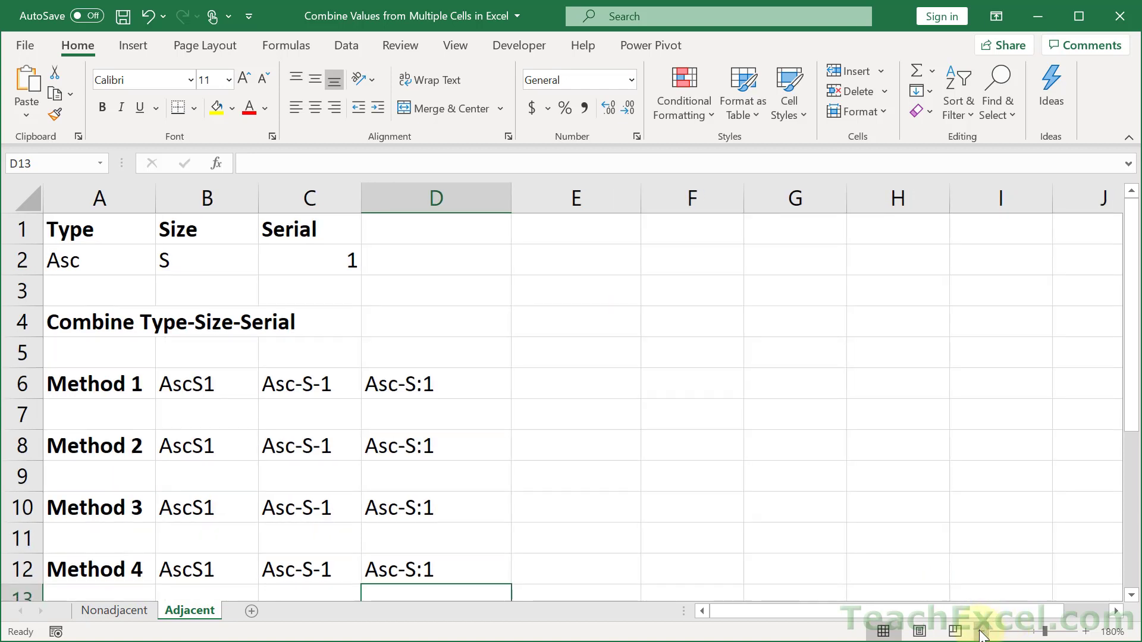
pyautogui.click(217, 264)
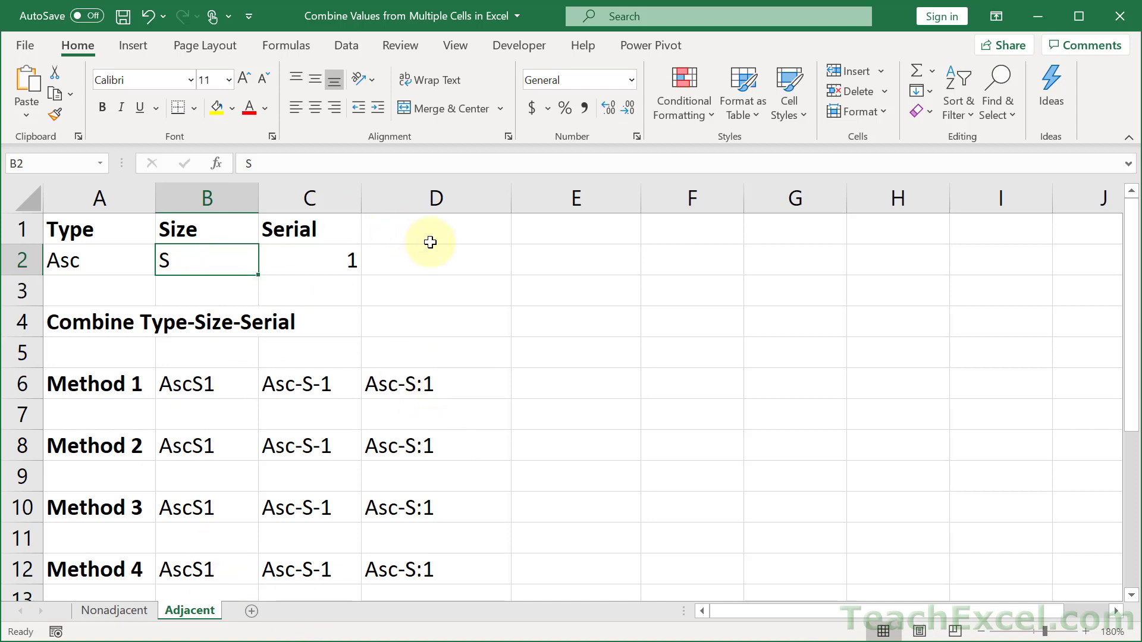
pyautogui.press('Delete')
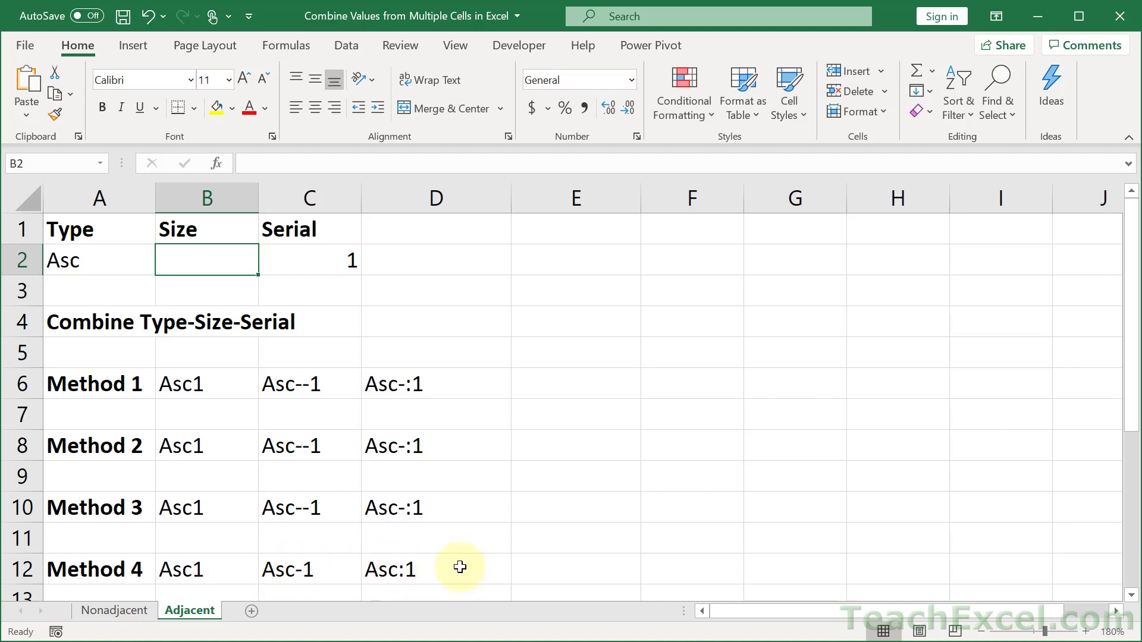
pyautogui.click(281, 509)
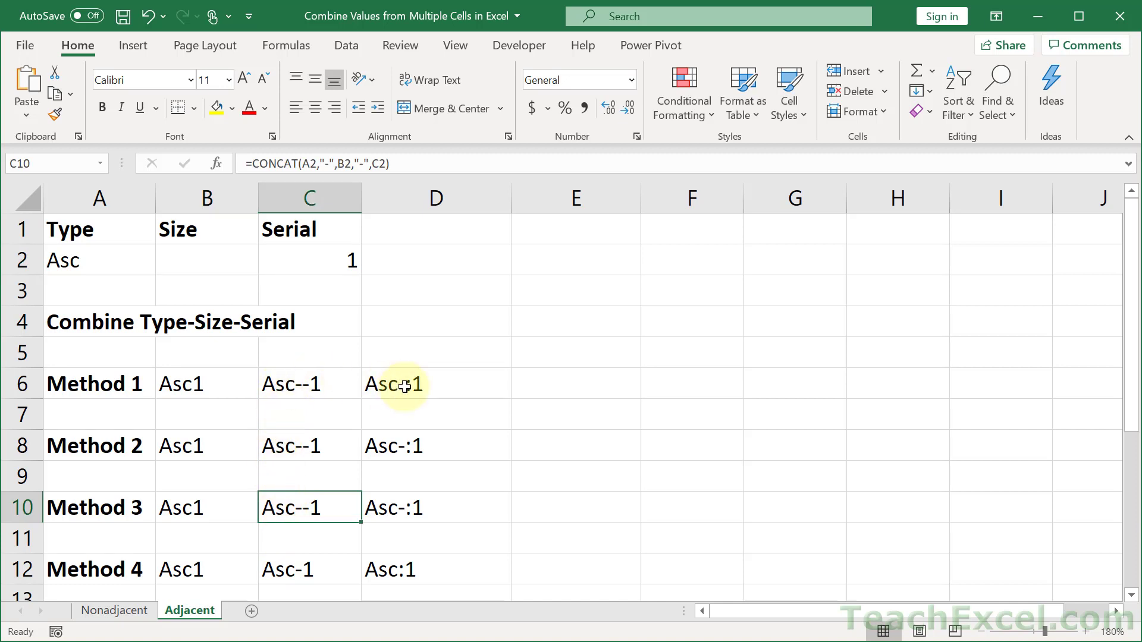
# - Set the ignore_empty argument of C12's TEXTJOIN formula to FALSE so empty cells are included
pyautogui.click(313, 573)
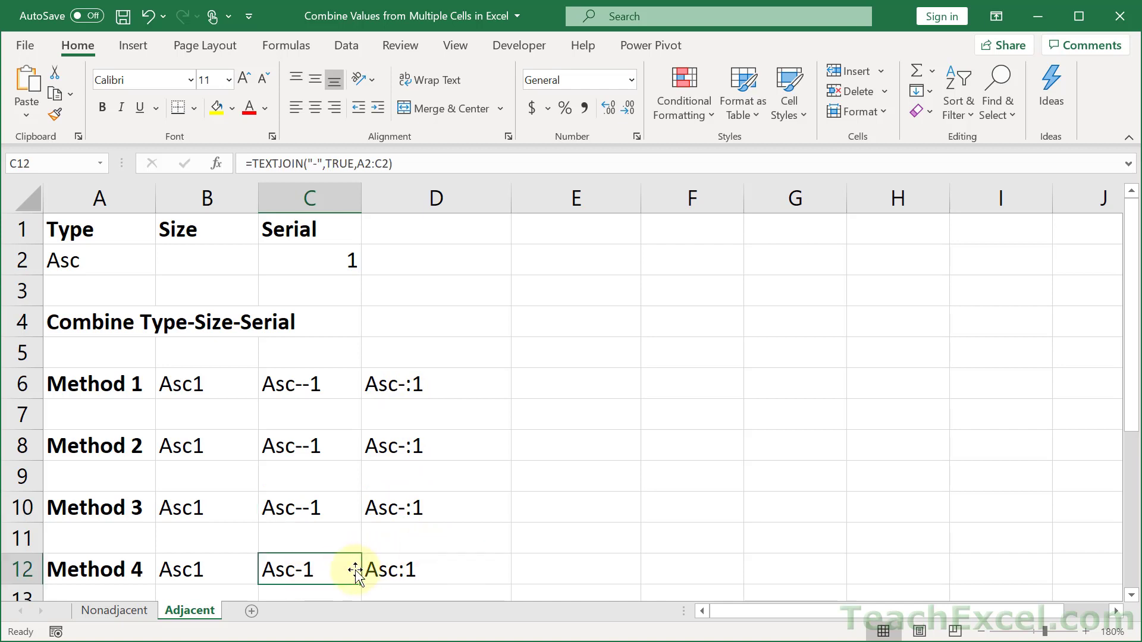
pyautogui.doubleClick(327, 568)
pyautogui.doubleClick(432, 571)
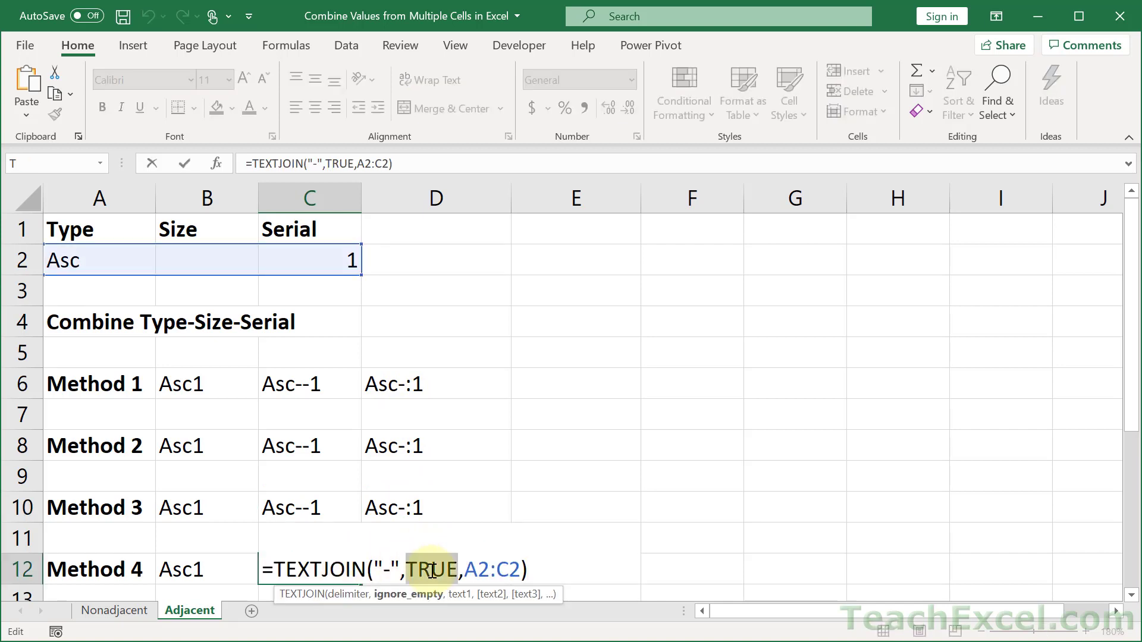
pyautogui.write('false')
pyautogui.press('Return')
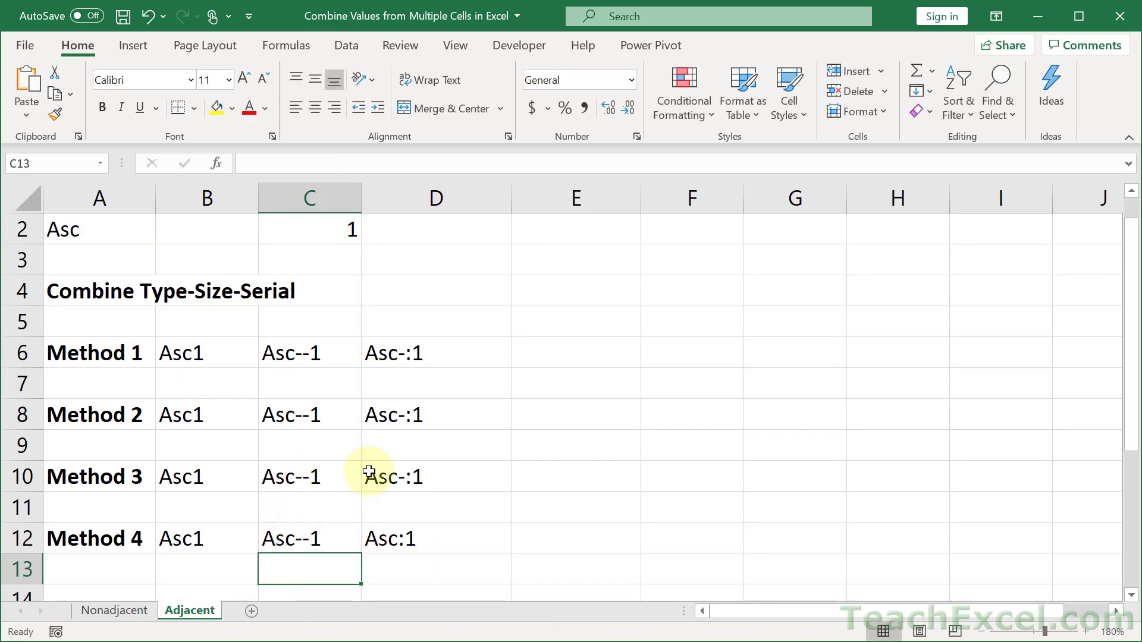
# - Set the ignore_empty argument of C12's TEXTJOIN formula back to TRUE so empty cells are skipped
pyautogui.click(311, 537)
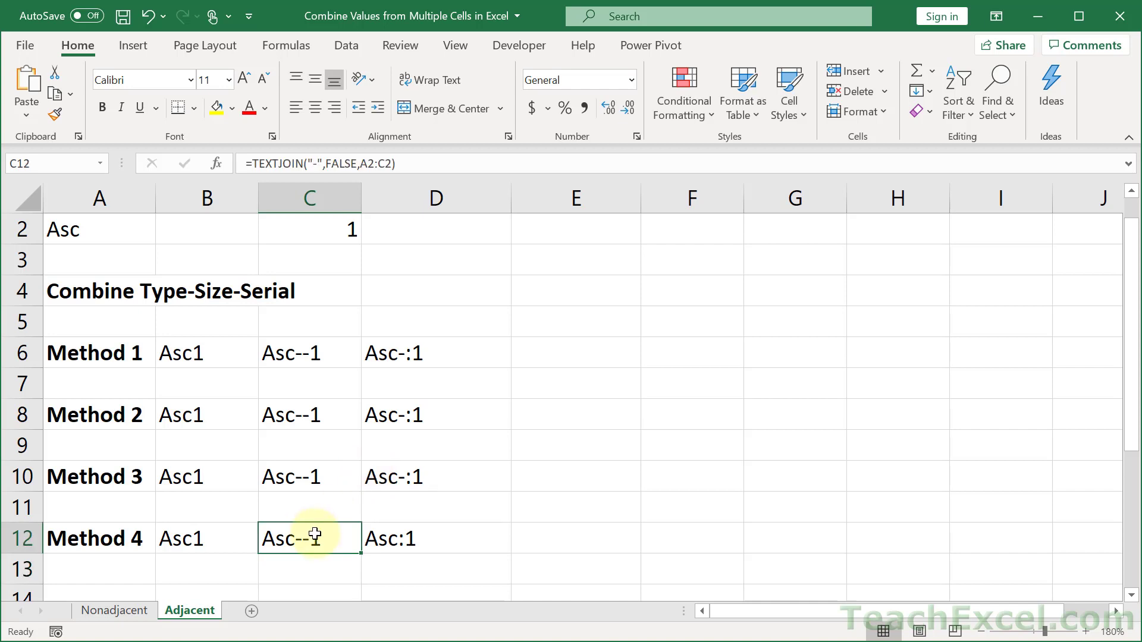
pyautogui.doubleClick(306, 537)
pyautogui.doubleClick(424, 538)
pyautogui.write('true')
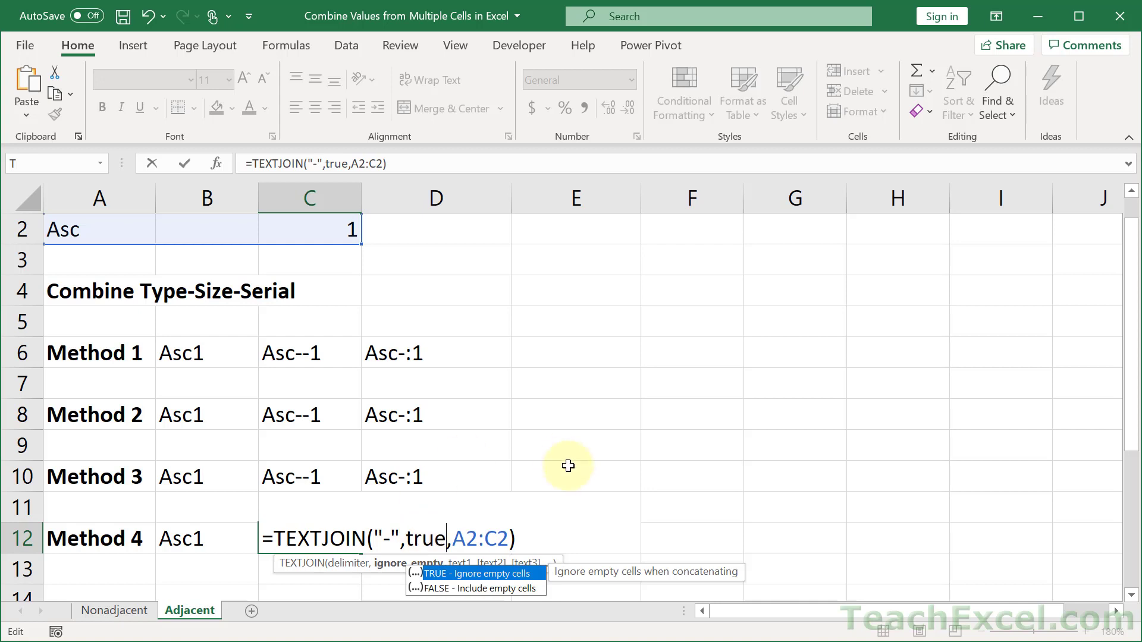
pyautogui.press('Return')
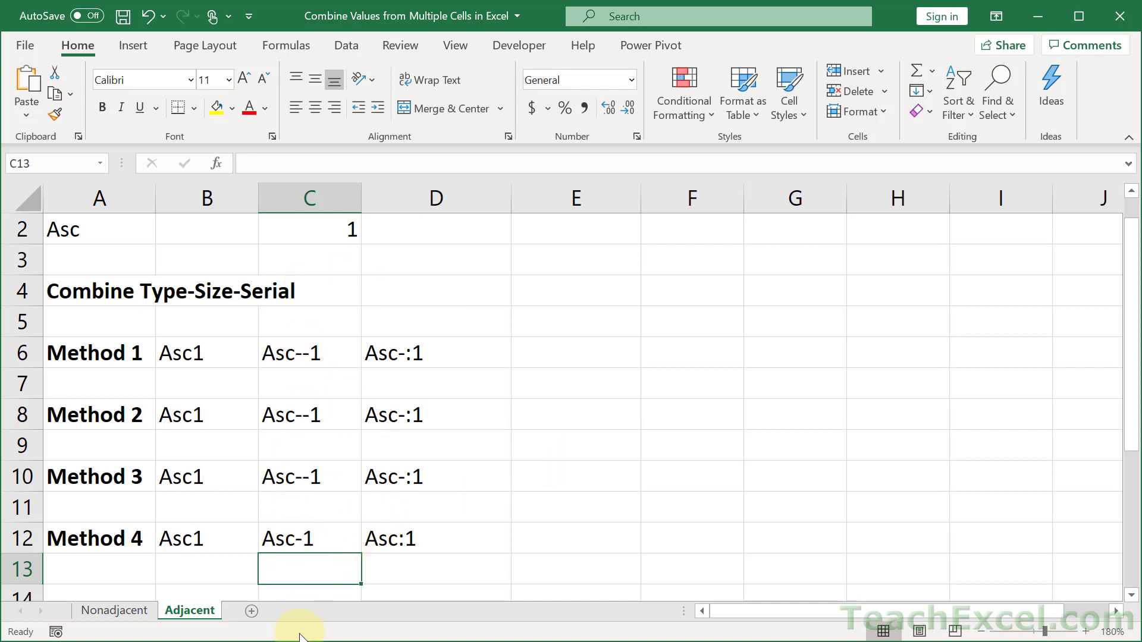
# - Compare how the formulas in C6, C10, C12 and D12 handle the empty Size cell, without changing them
pyautogui.click(351, 417)
pyautogui.doubleClick(313, 352)
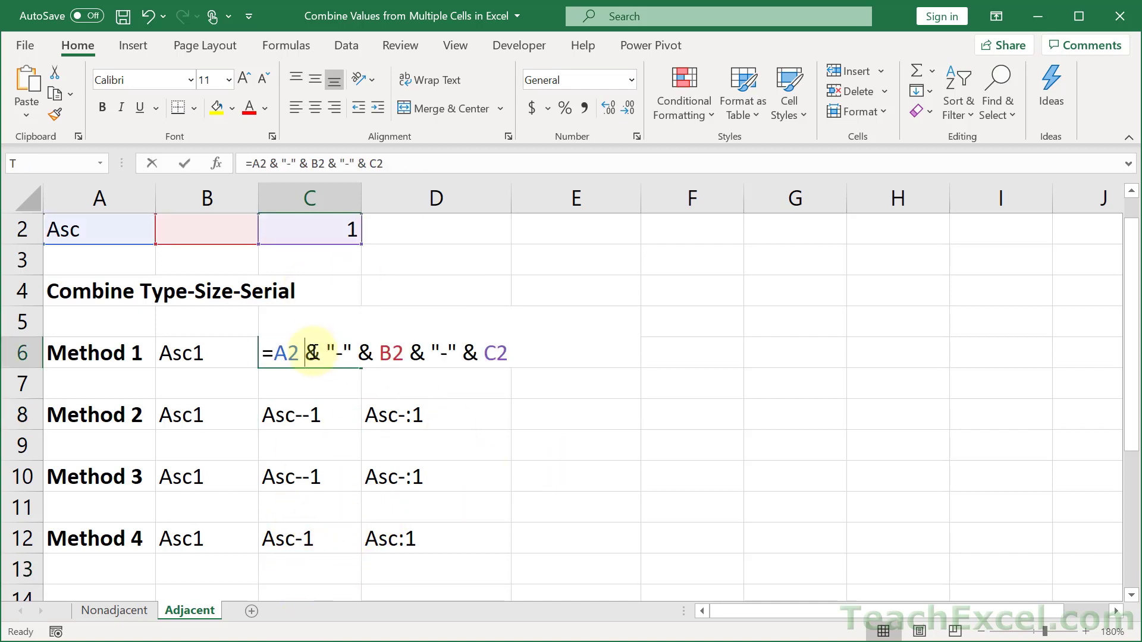
pyautogui.press('Escape')
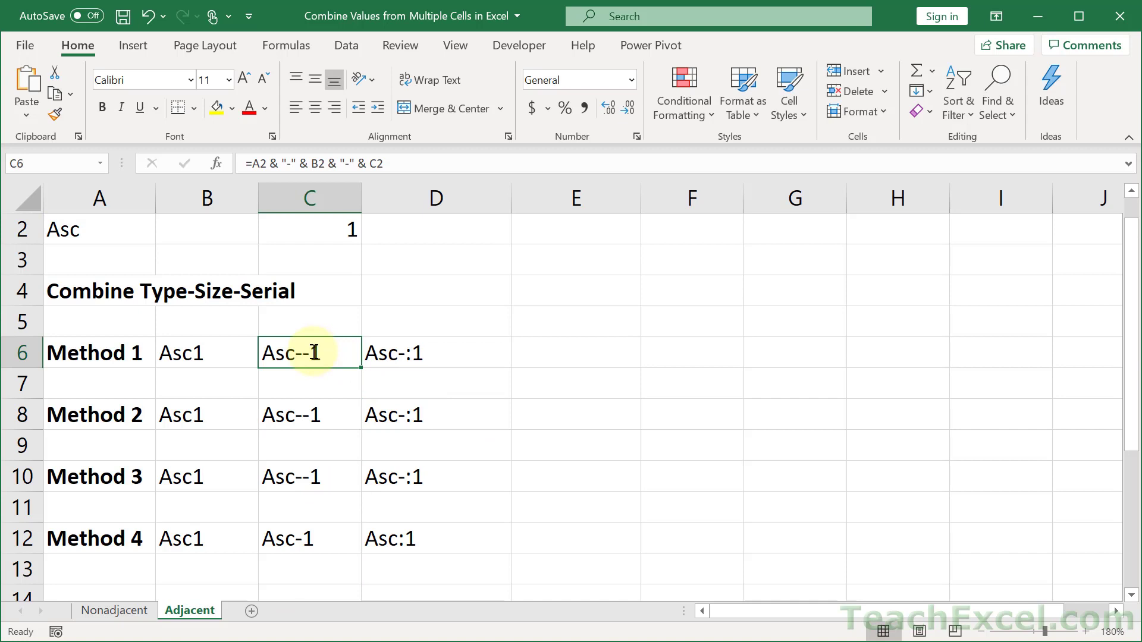
pyautogui.click(326, 477)
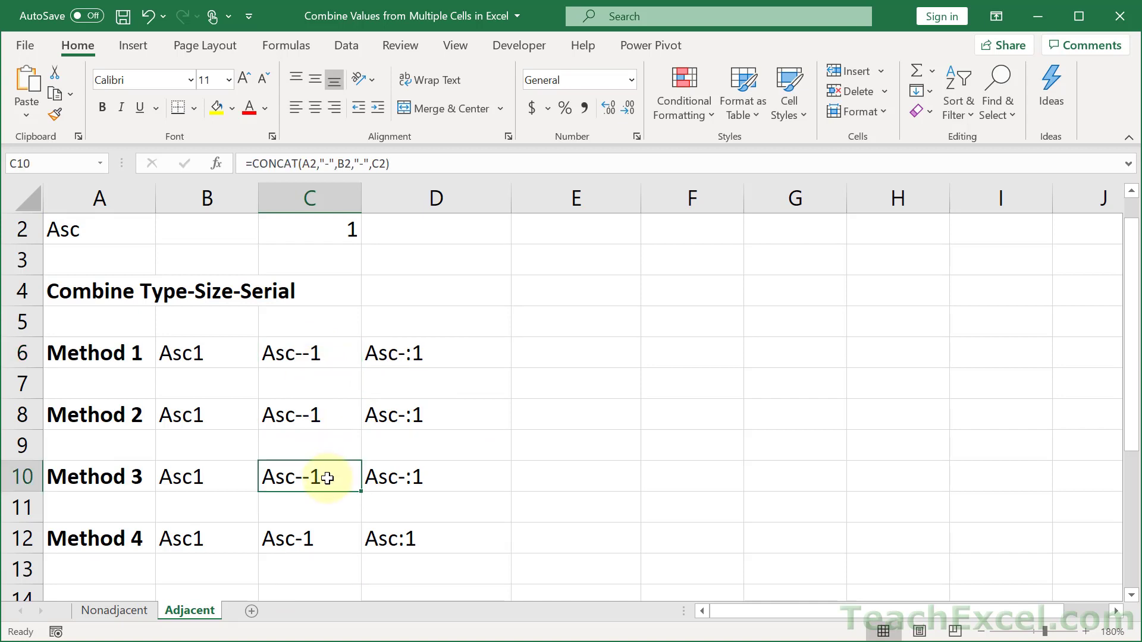
pyautogui.doubleClick(328, 478)
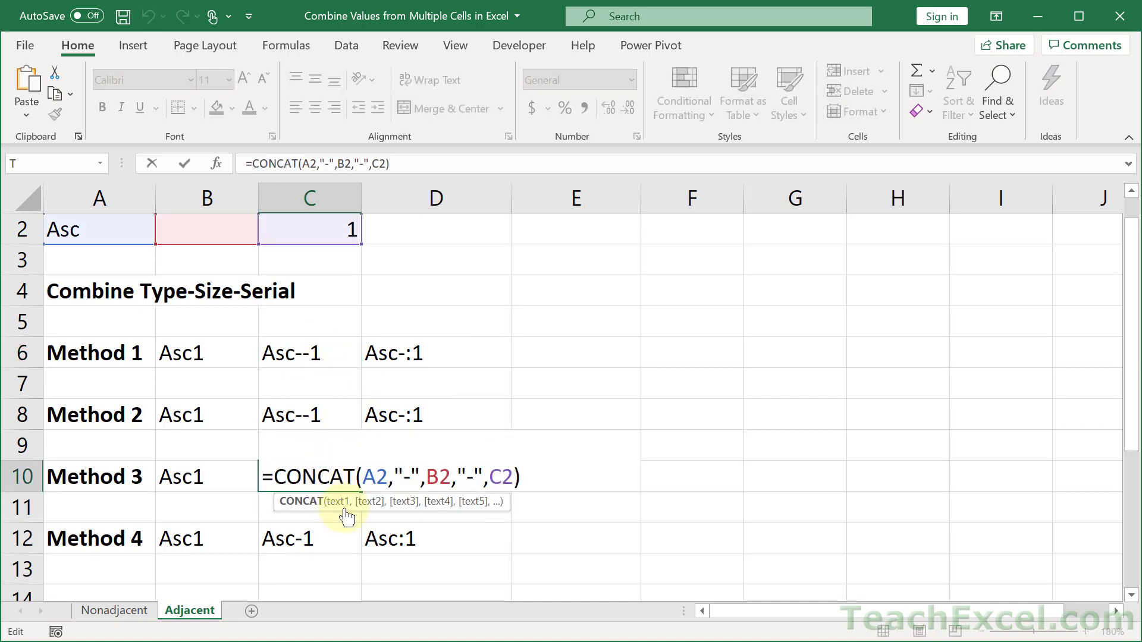
pyautogui.press('Escape')
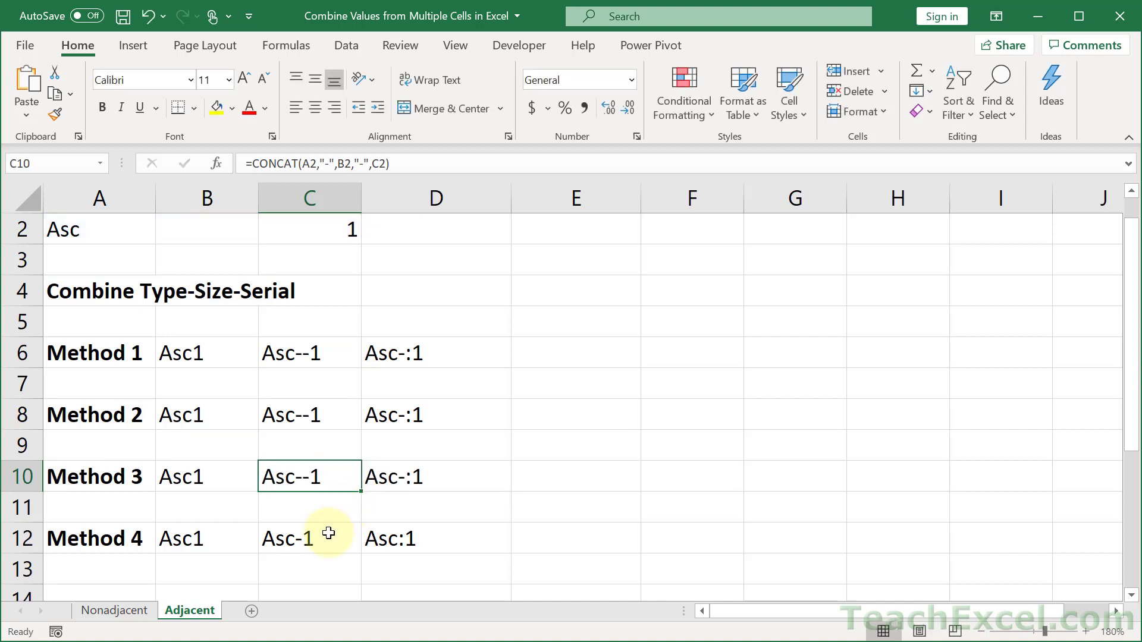
pyautogui.doubleClick(331, 535)
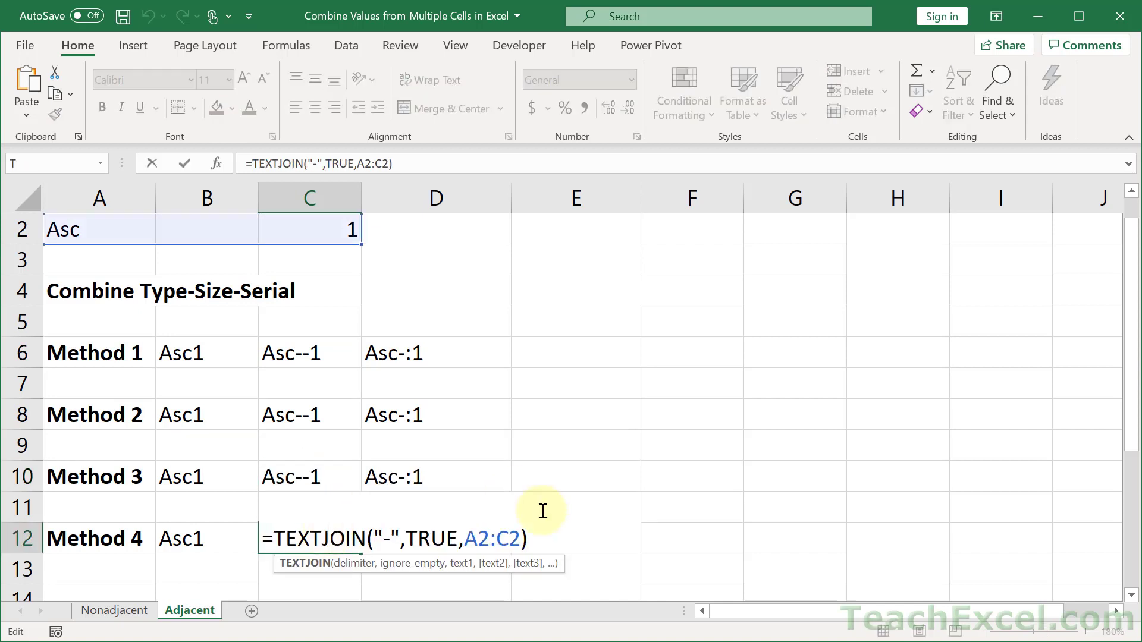
pyautogui.press('Escape')
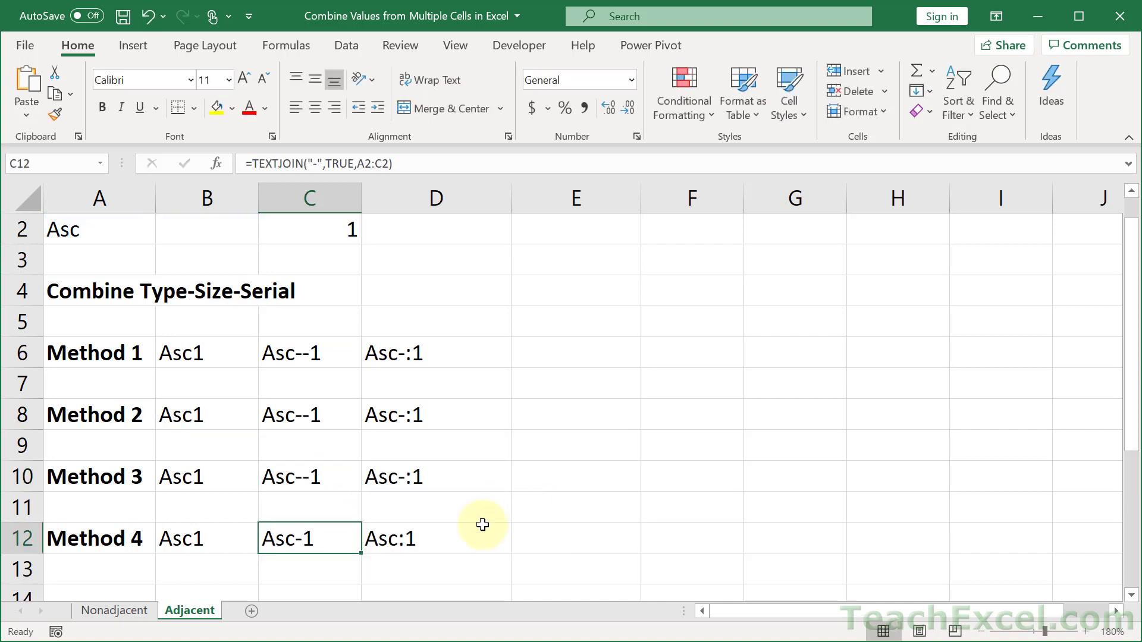
pyautogui.doubleClick(420, 538)
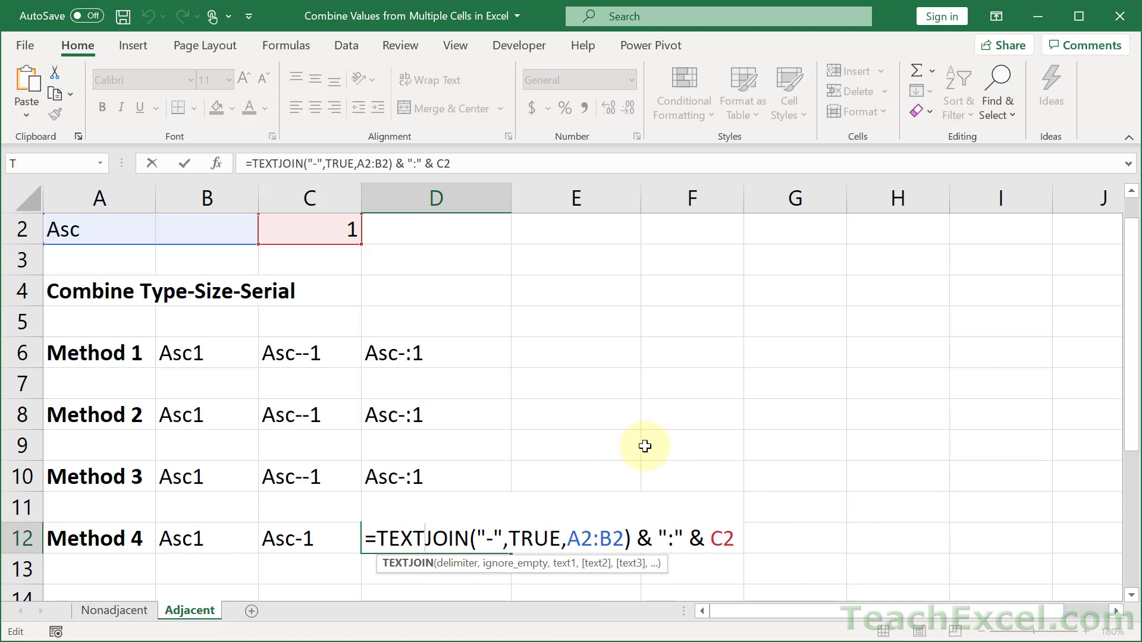
pyautogui.press('Escape')
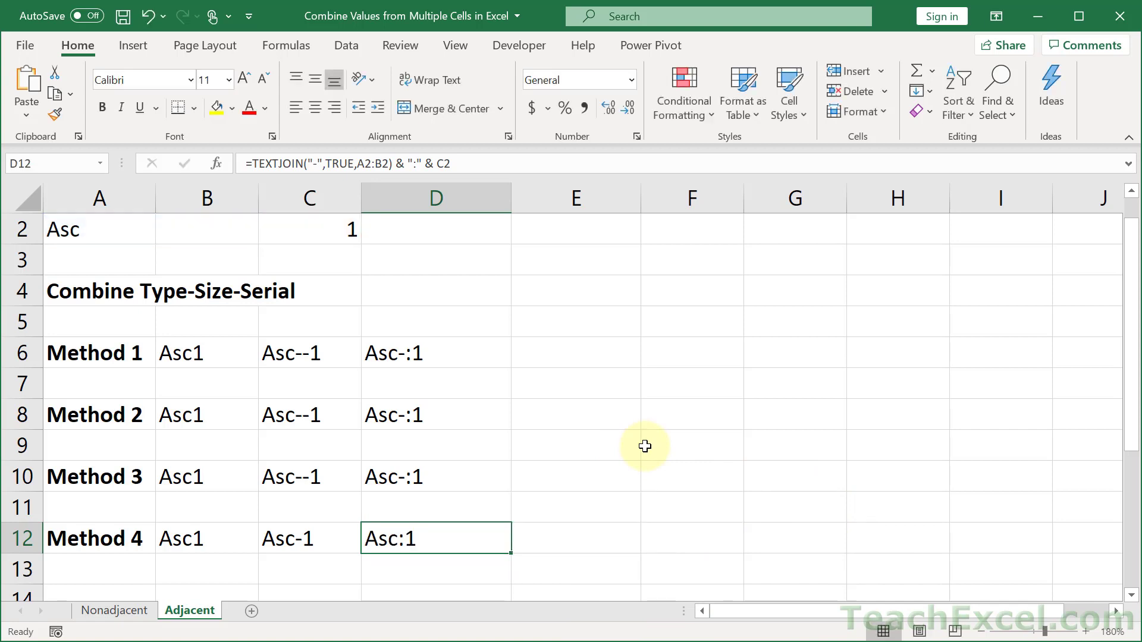